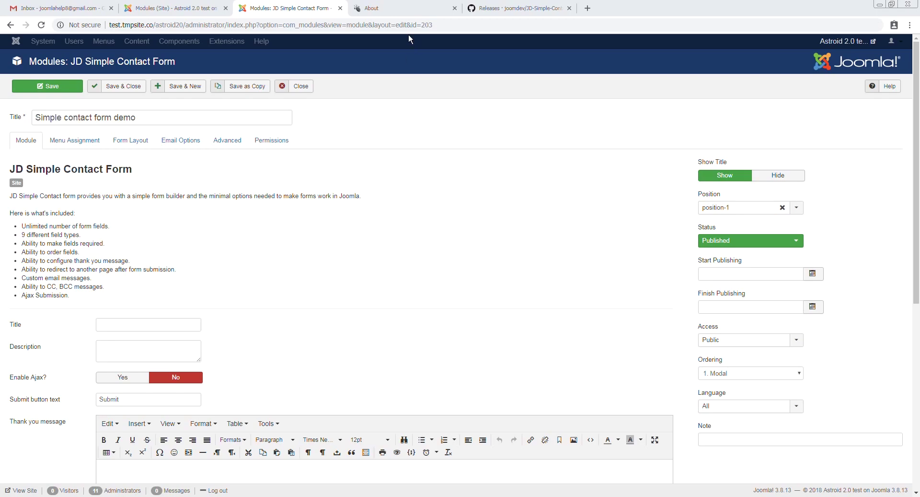
Enter 'My Contact Form' as the contact form's title
left_click(389, 8)
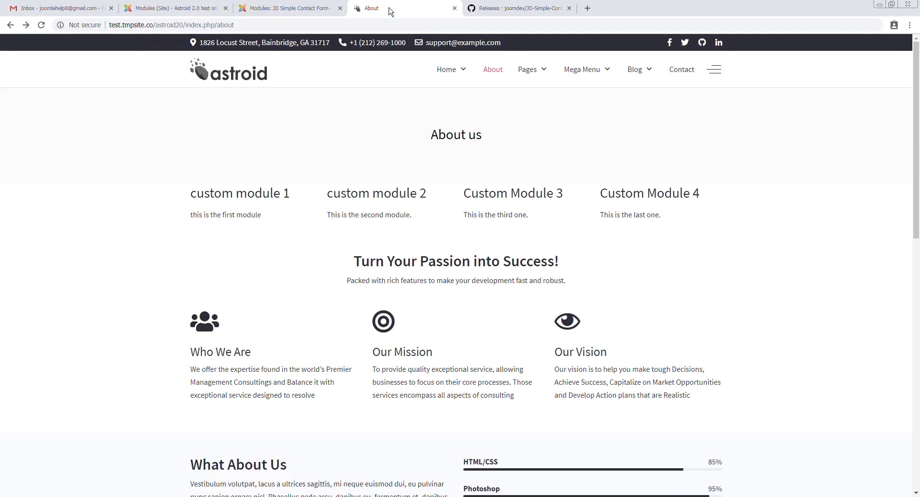
left_click(312, 7)
scroll(221, 252, "down", 2)
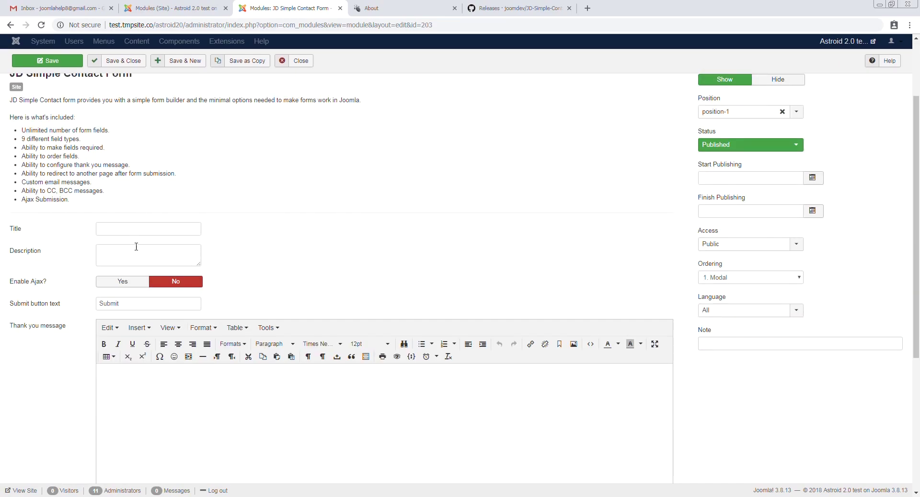
left_click(131, 229)
scroll(226, 232, "up", 2)
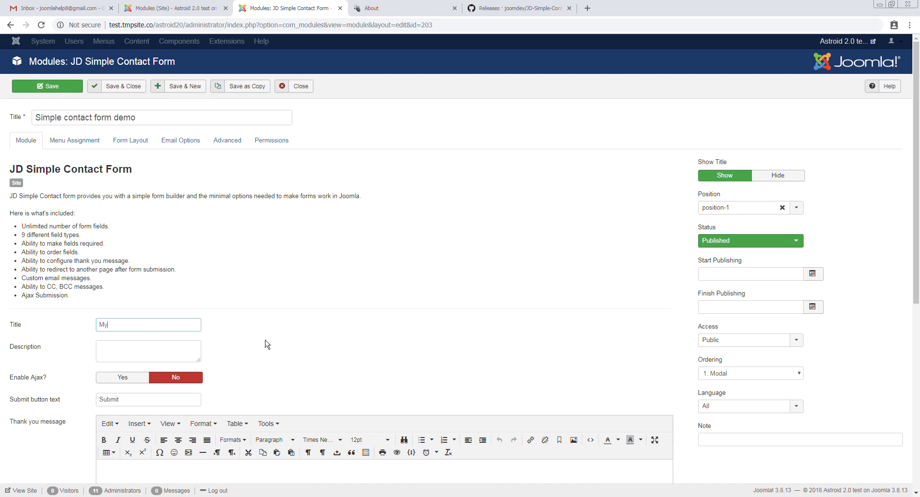
type("My Contact Form")
key("Tab")
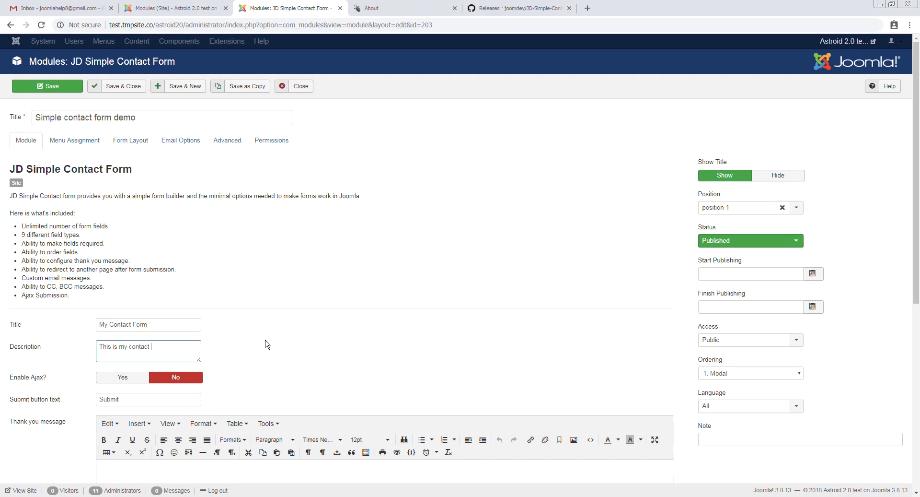
Begin writing the form's thank-you message
scroll(123, 386, "down", 3)
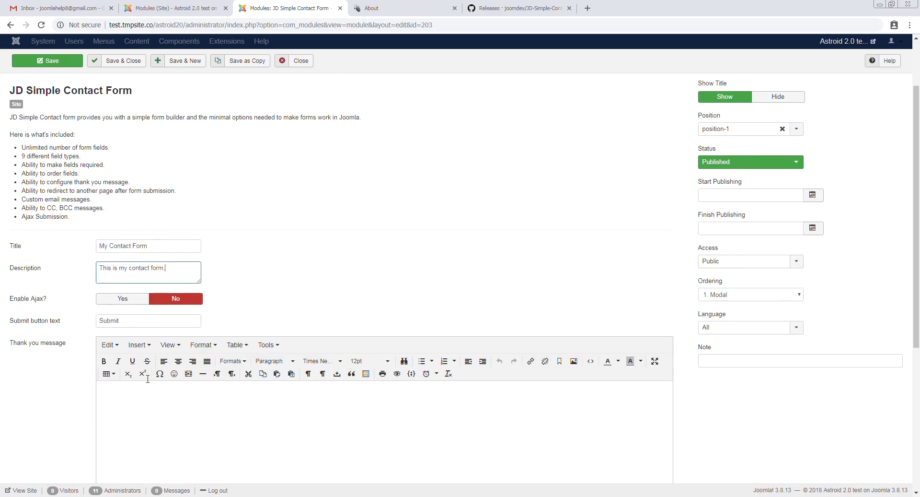
scroll(220, 313, "down", 3)
left_click(220, 312)
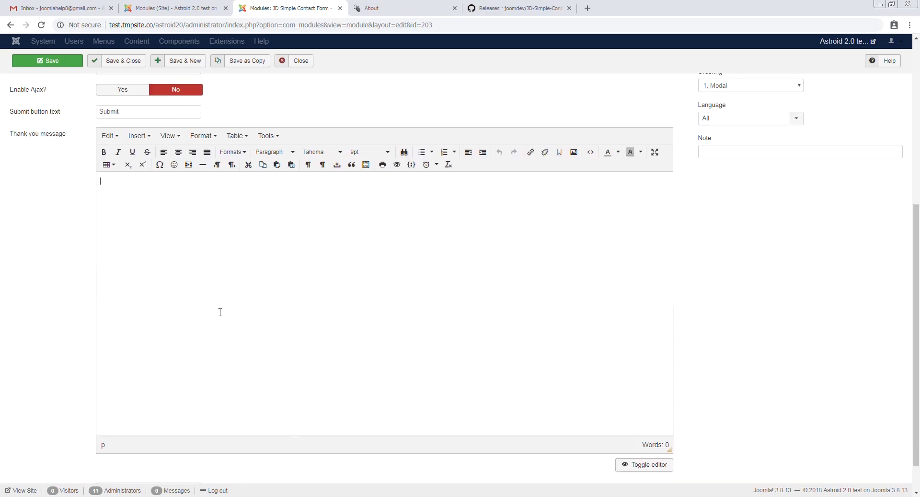
type("Thank you for your submission.")
scroll(220, 312, "up", 5)
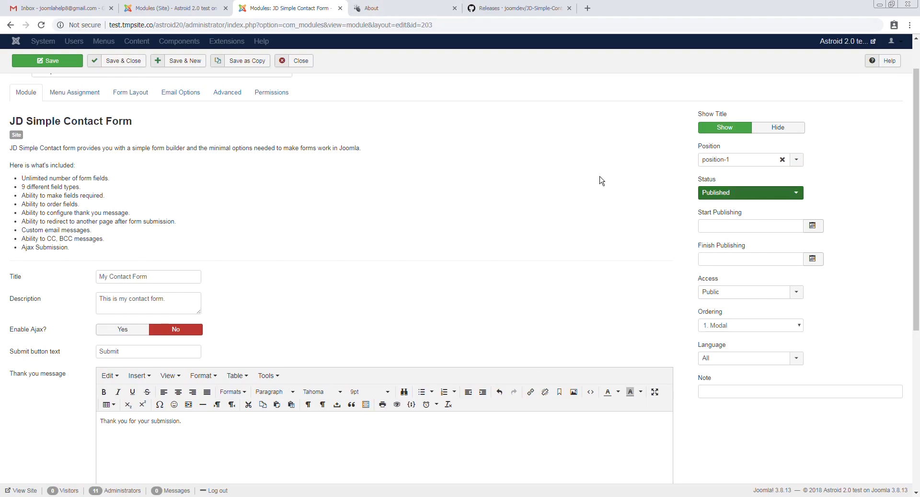
left_click(124, 95)
Add a new form field and give it the label 'First Name'
left_click(133, 168)
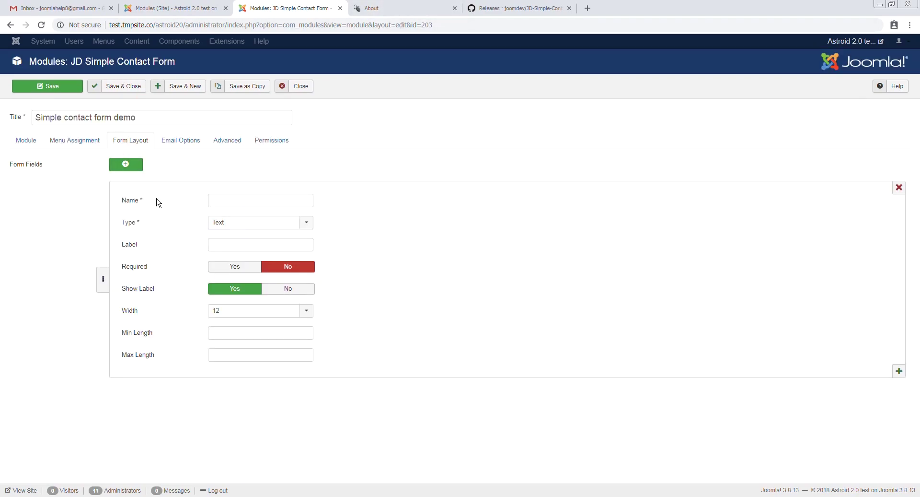
left_click(238, 202)
type("First Name")
key("ctrl+a")
key("ctrl+c")
left_click(244, 247)
key("ctrl+v")
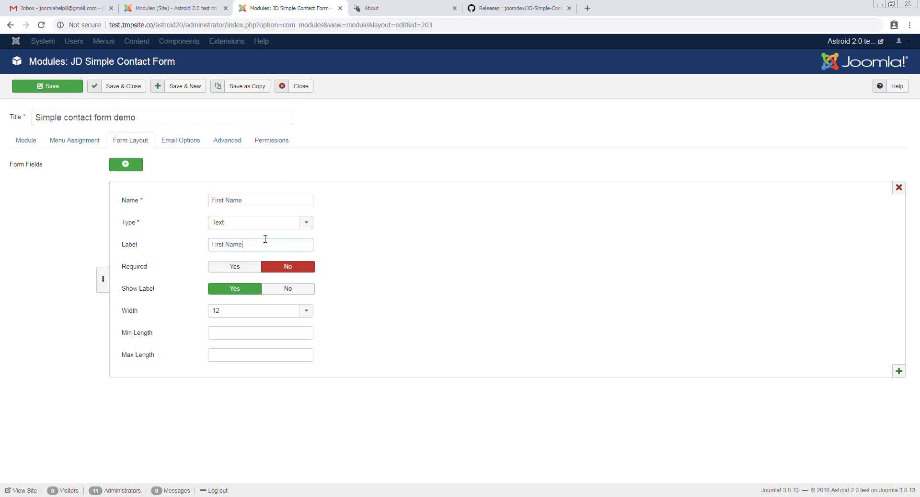
Name the field 'firstname' and make it required
left_click(247, 200)
key("ctrl+a")
type("firs")
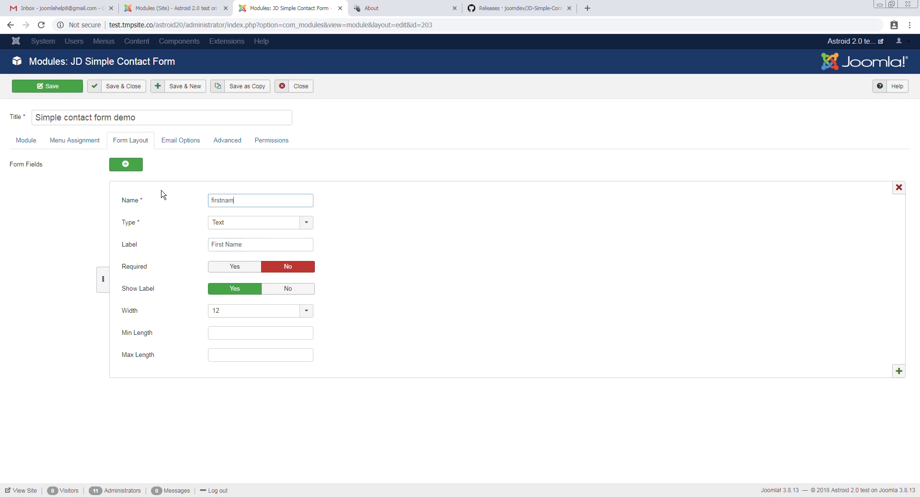
type("tname")
key("BackSpace")
key("BackSpace")
key("BackSpace")
left_click(241, 267)
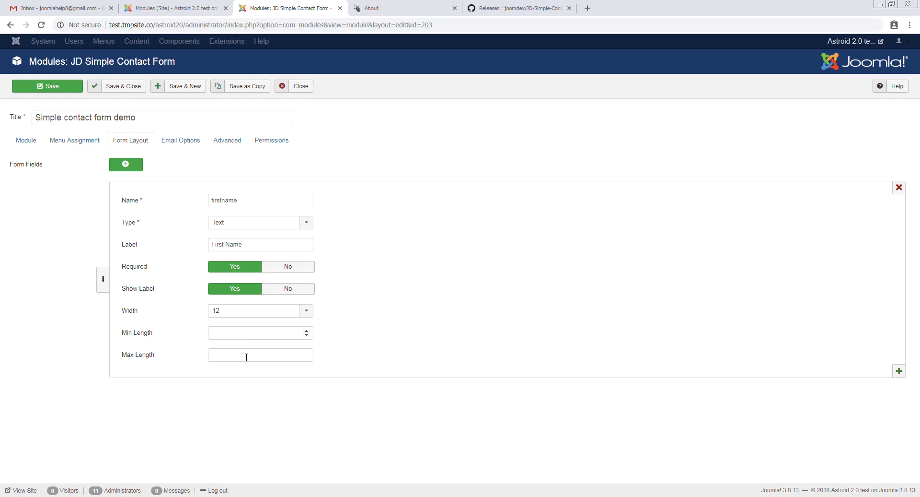
left_click(172, 142)
Fill in the form's sender e-mail address and sender name
left_click(127, 165)
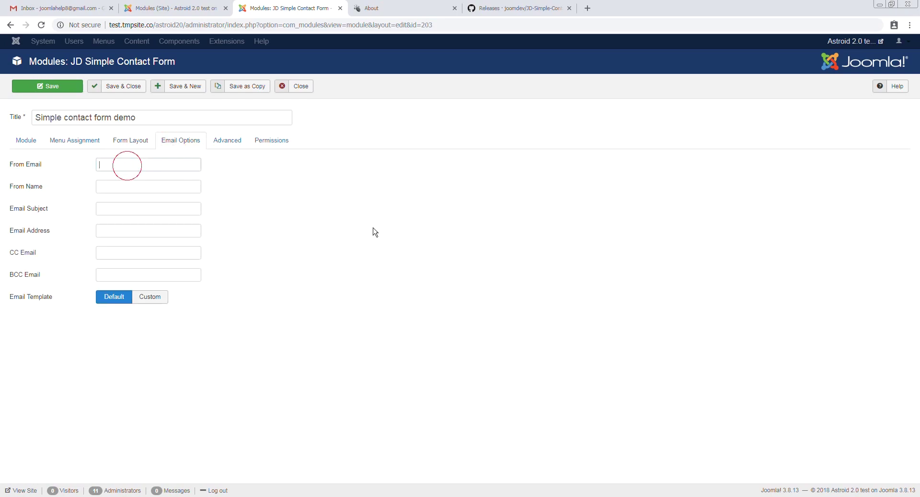
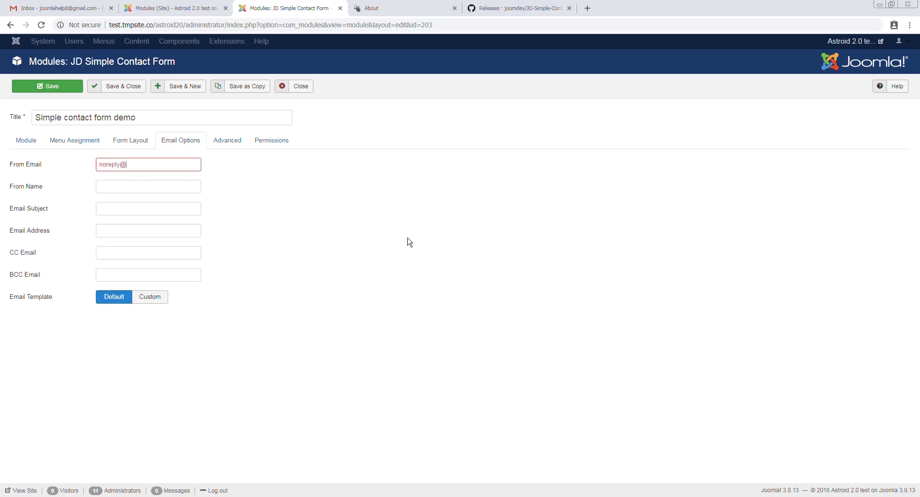
key("Tab")
type("J")
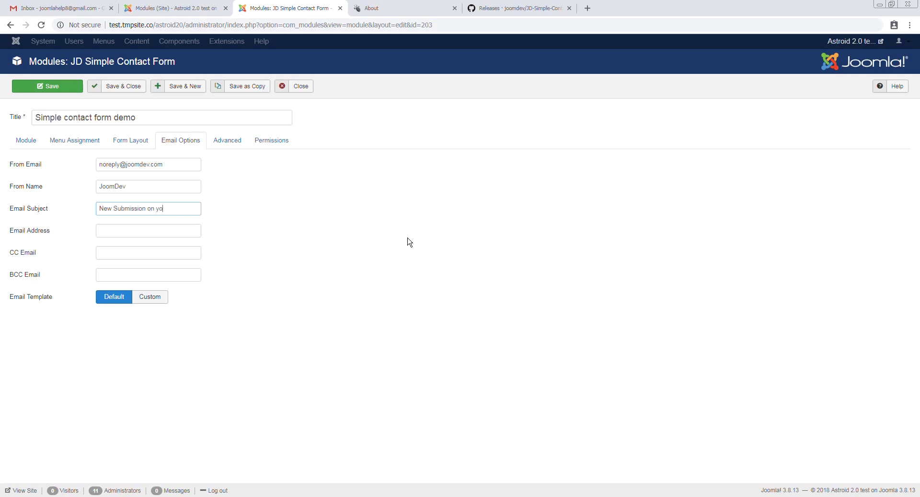
type("rm")
Enter the recipient e-mail address and save the module
key("Tab")
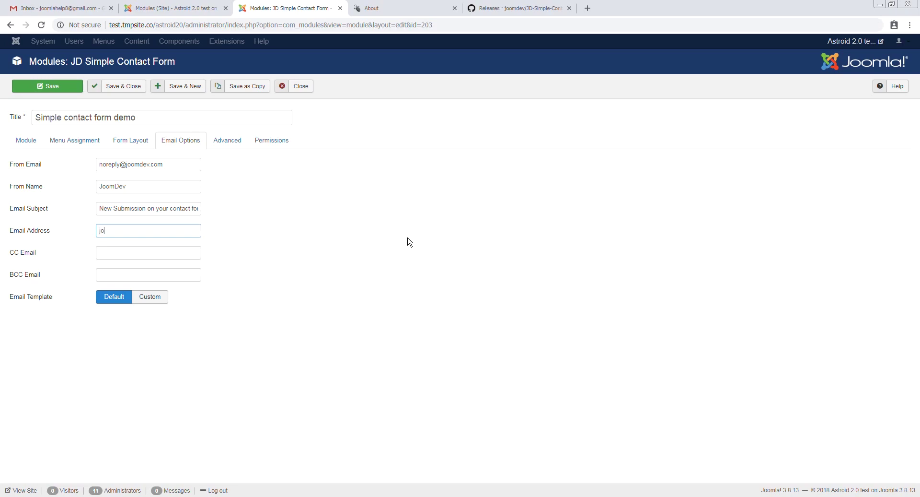
key("Tab")
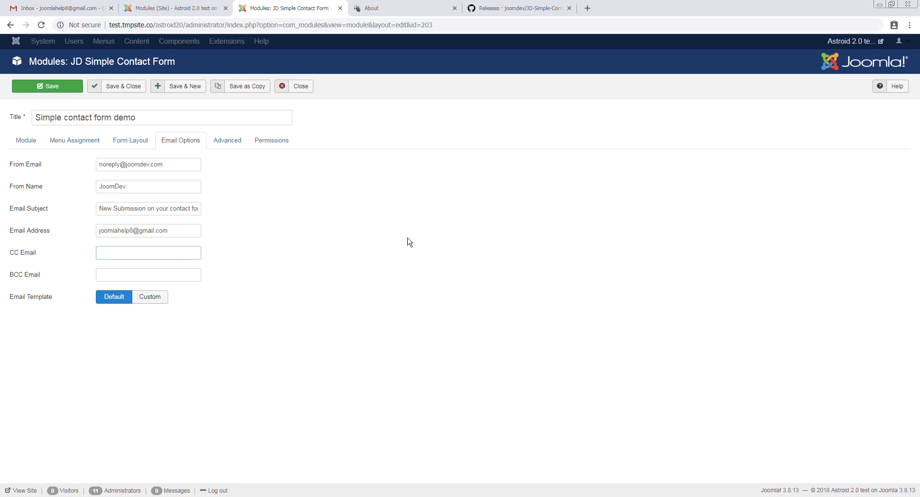
key("shift+Tab")
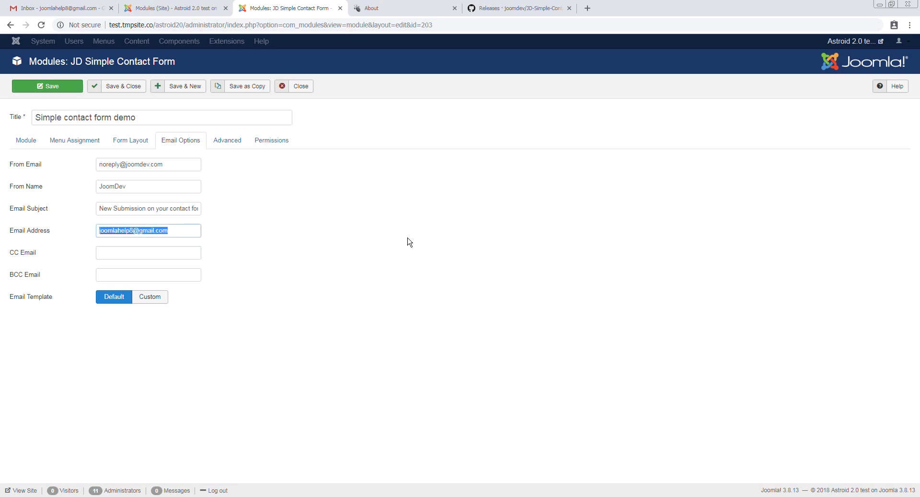
left_click(63, 91)
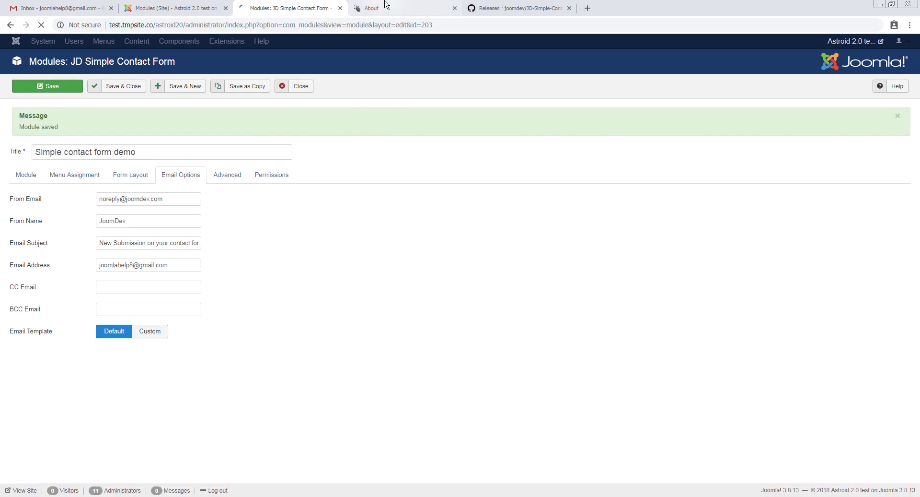
left_click(411, 8)
Reload the About page, enter a test first name and submit the contact form
key("F5")
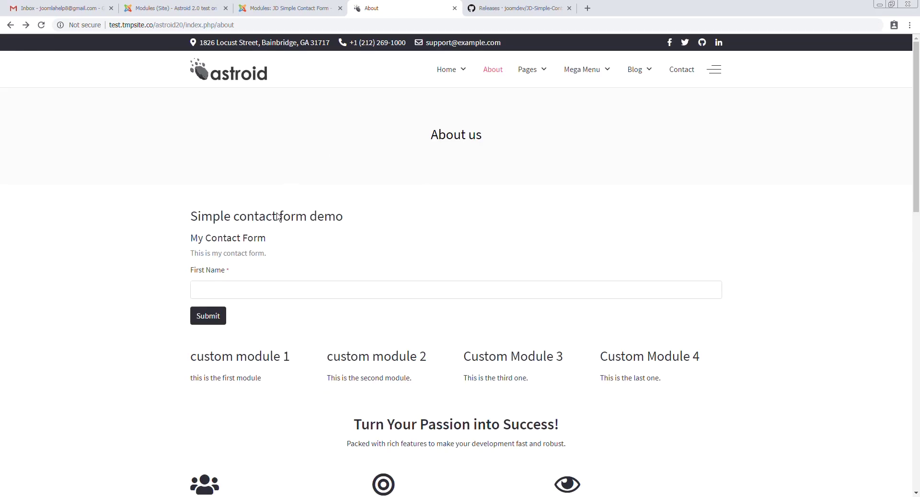
left_click(262, 289)
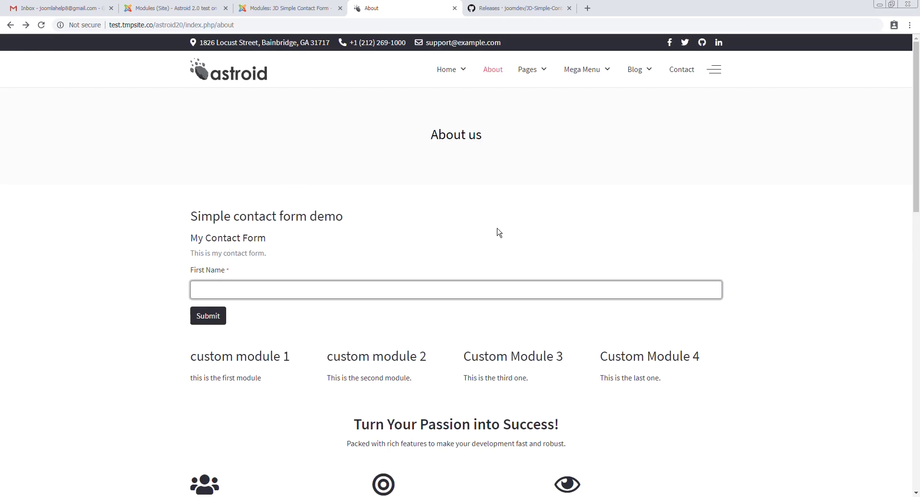
left_click(288, 7)
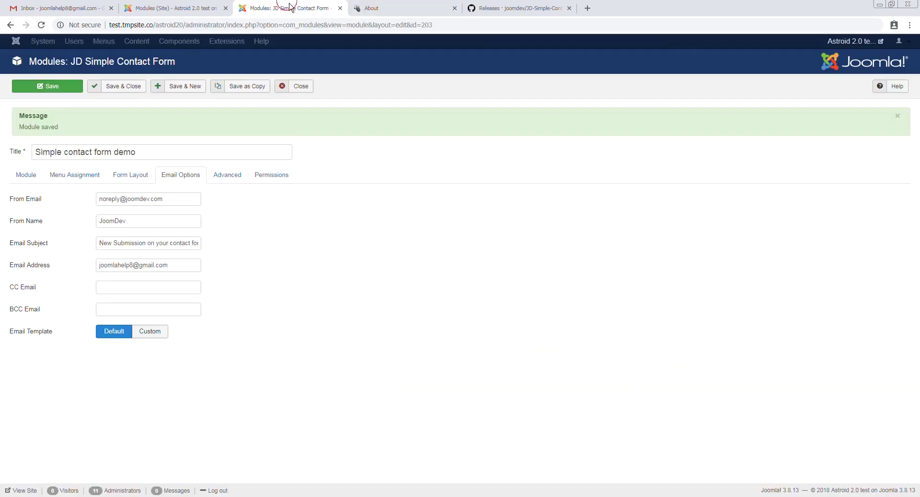
left_click(27, 175)
scroll(269, 263, "down", 7)
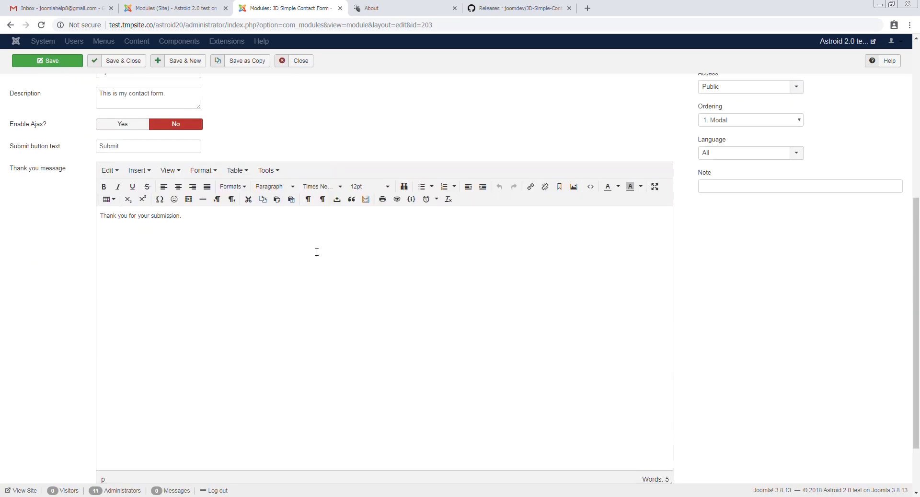
left_click(384, 8)
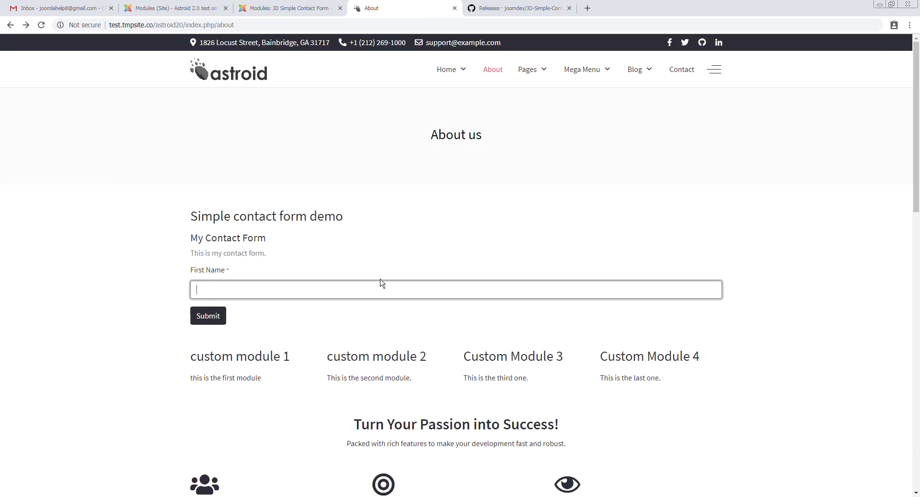
type("Chetan")
left_click(206, 316)
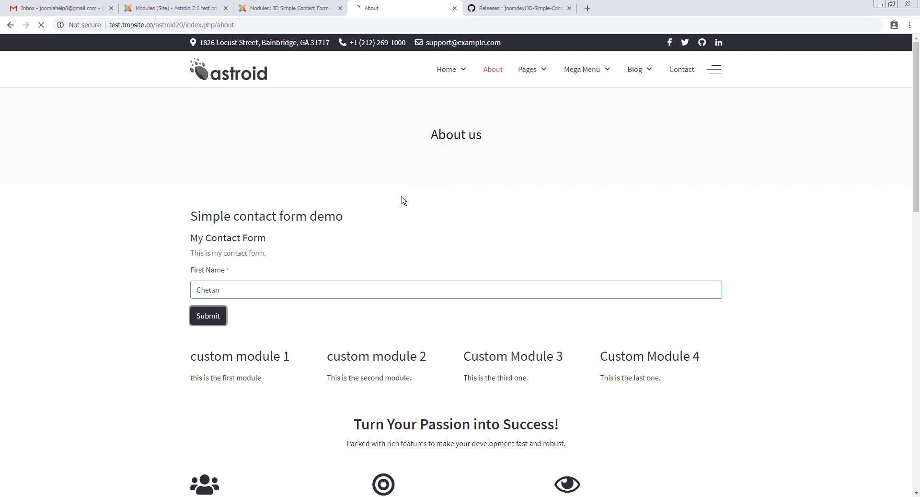
left_click_drag(207, 238, 345, 247)
Review the 'New Submission on your contact form' email in Gmail and delete it
left_click(78, 6)
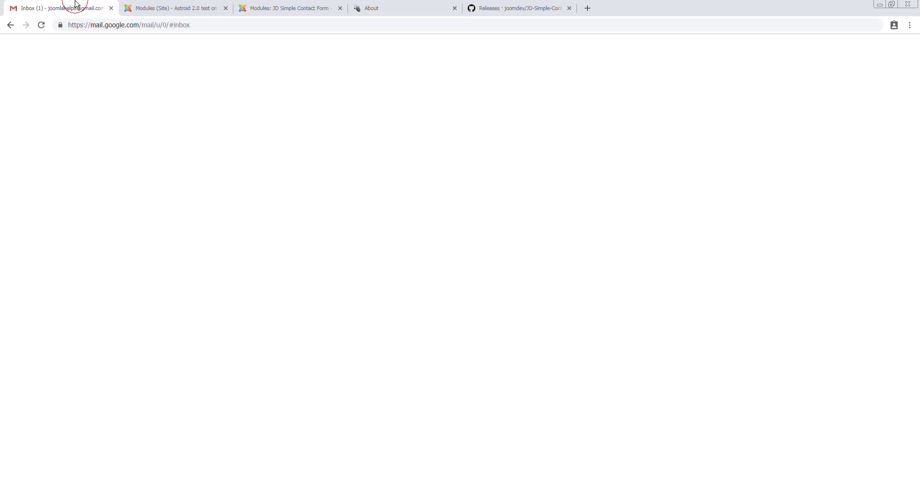
left_click(294, 124)
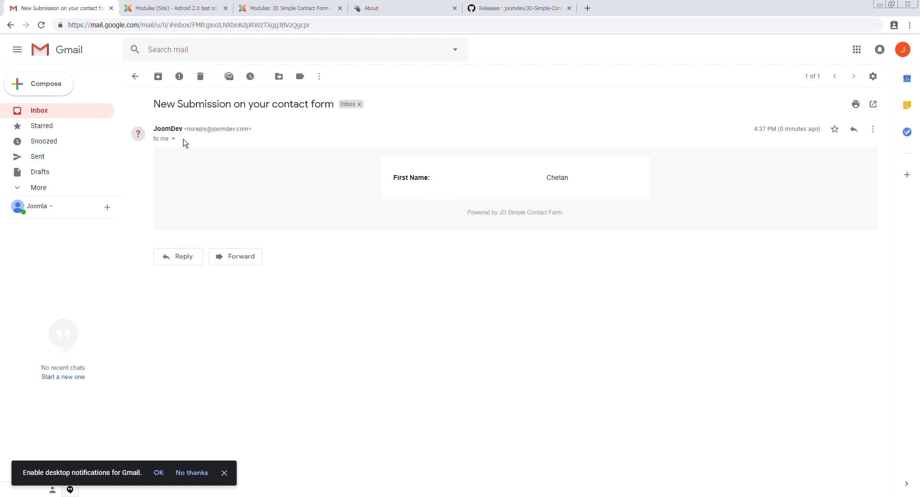
left_click_drag(392, 177, 599, 188)
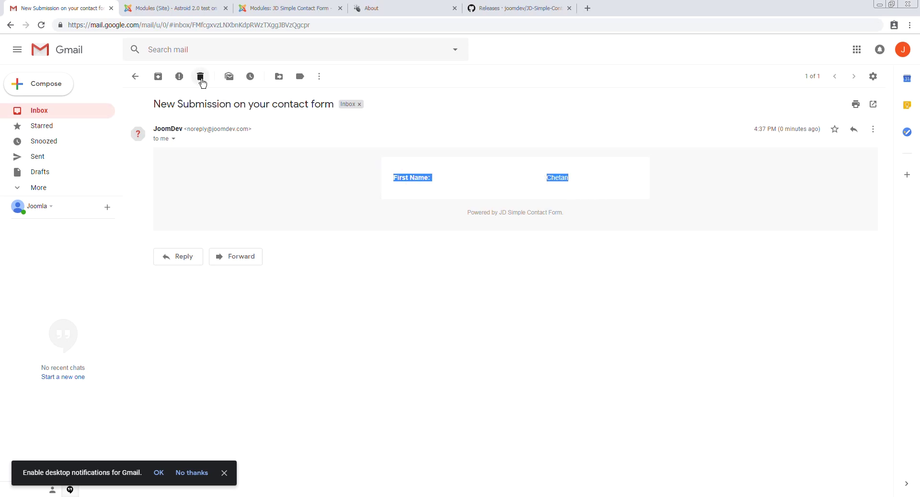
left_click(202, 81)
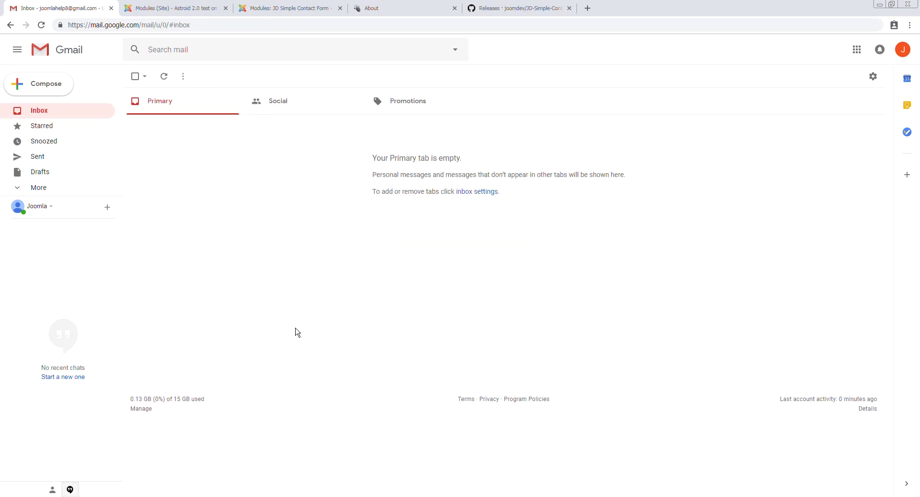
left_click(367, 8)
Reload the About page for an empty form and return to the module editor
left_click(314, 8)
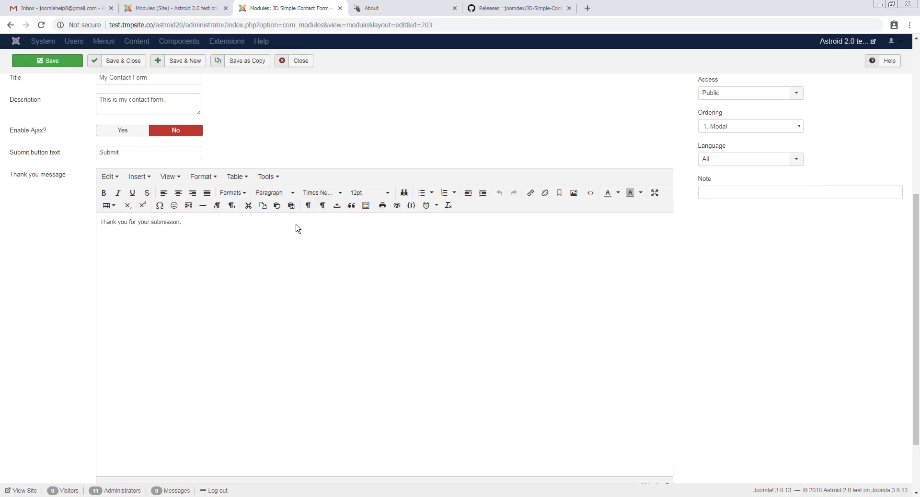
left_click(371, 8)
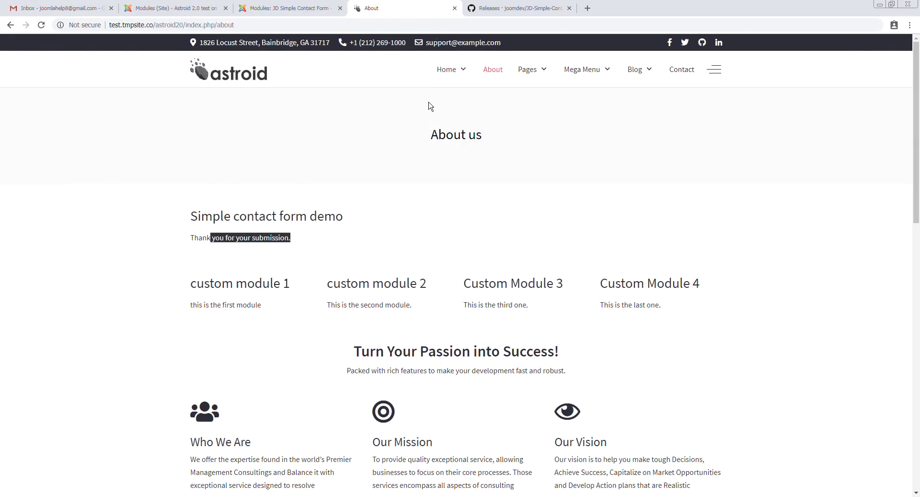
left_click(495, 69)
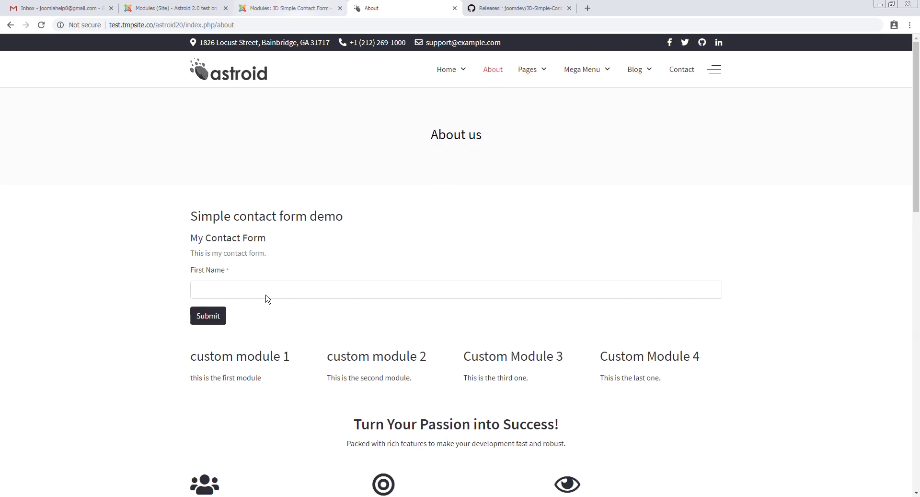
left_click(271, 7)
Set the First Name field's width to 6 in the form layout
left_click(139, 175)
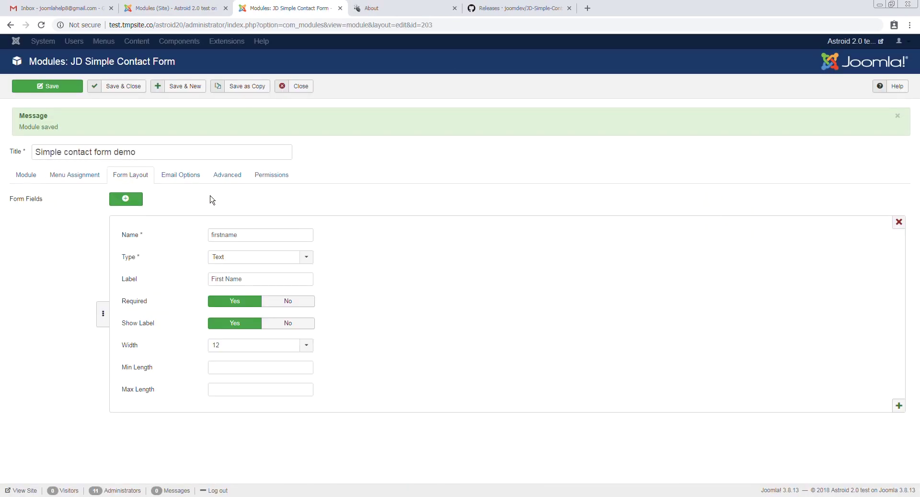
left_click(276, 346)
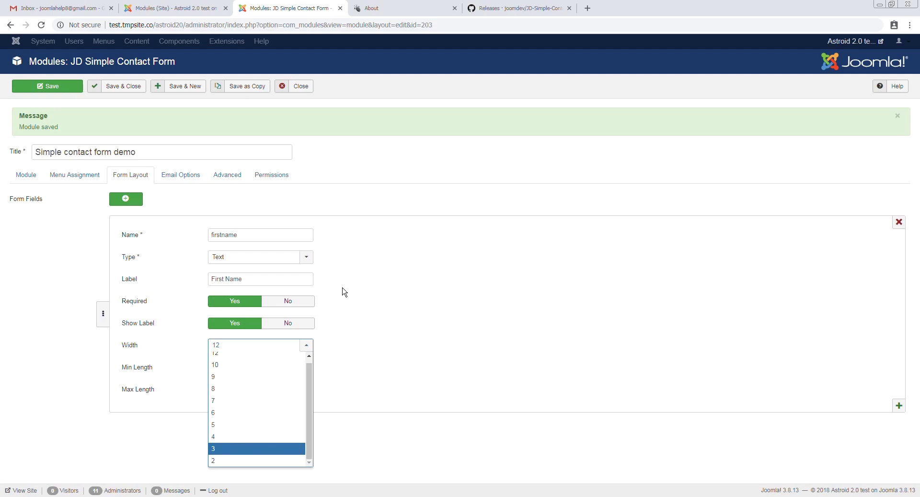
left_click(379, 8)
left_click(308, 6)
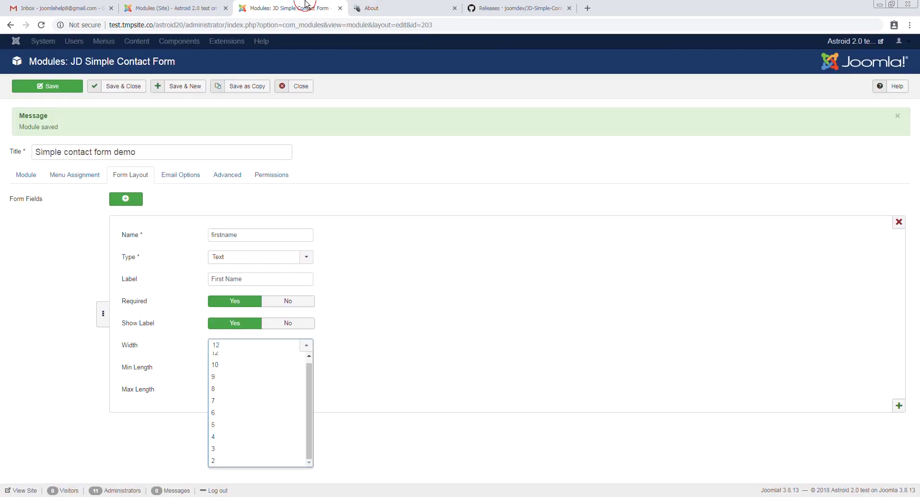
left_click(274, 346)
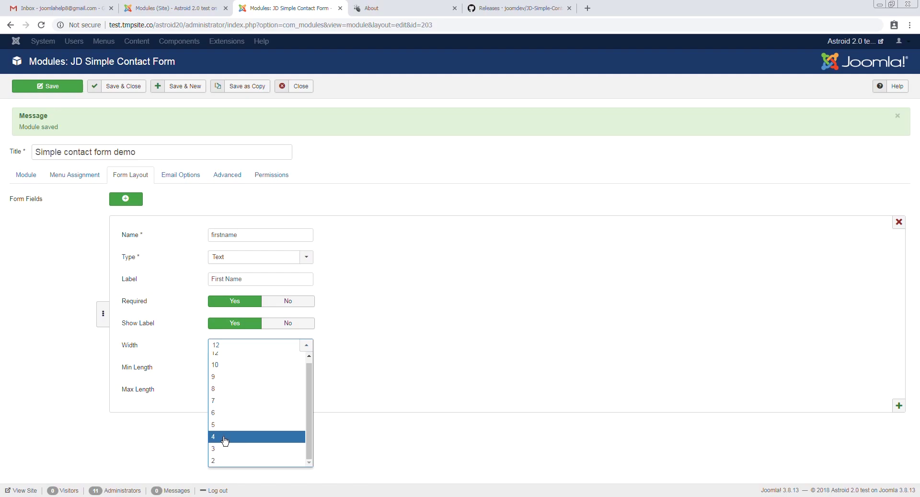
left_click(225, 413)
Add a second field named 'lastname' with the label 'Last Name'
left_click(126, 198)
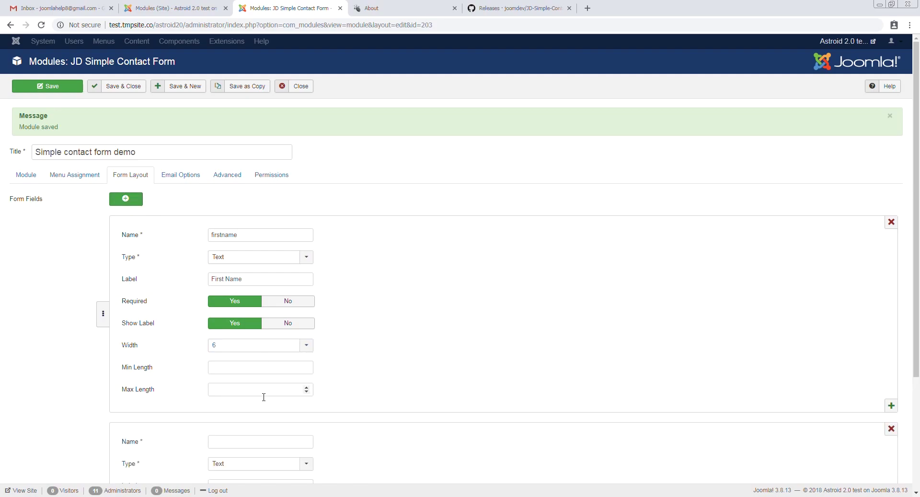
left_click(234, 439)
type("lastname")
scroll(240, 432, "down", 3)
left_click(235, 341)
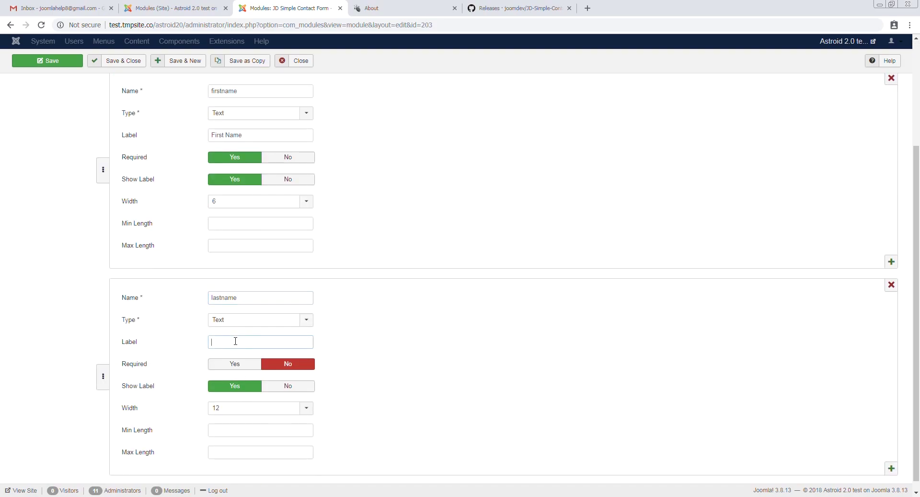
type("Last name")
scroll(232, 347, "down", 1)
left_click_drag(225, 331, 359, 333)
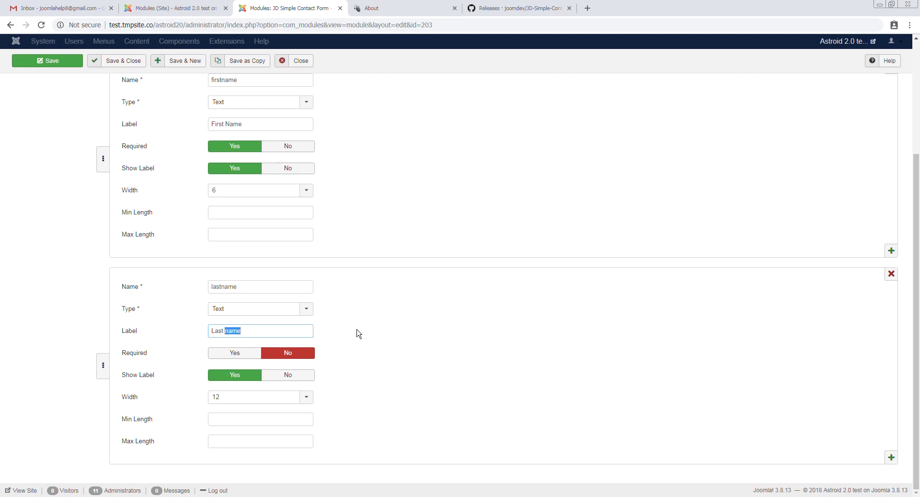
type("Name")
Make Last Name required at width 6, save, and reload the About page
left_click(253, 356)
left_click(249, 400)
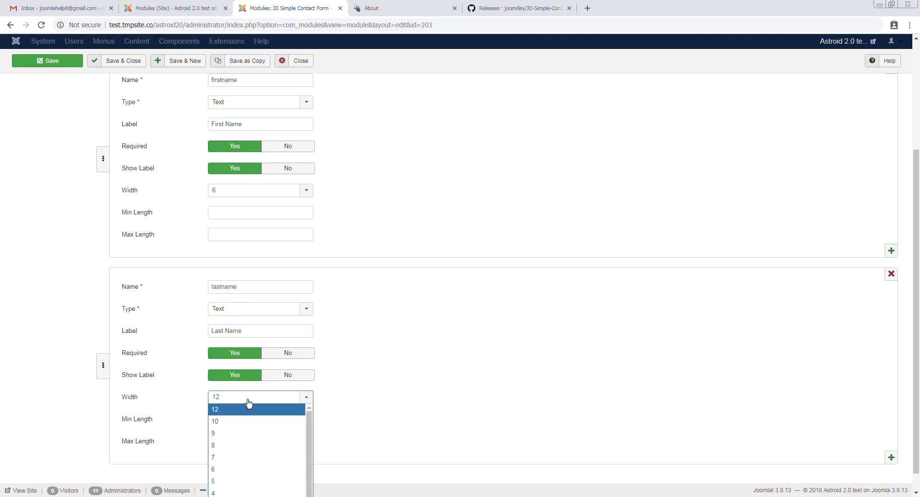
left_click(233, 471)
left_click(57, 63)
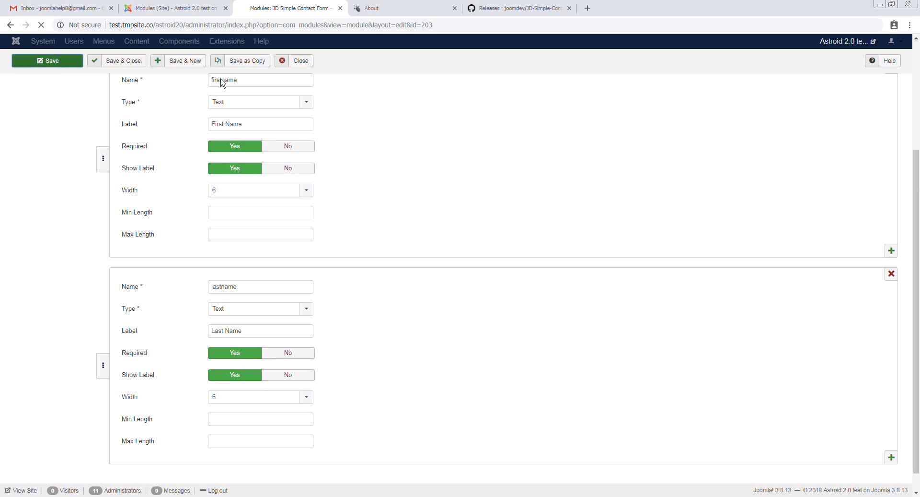
left_click(428, 6)
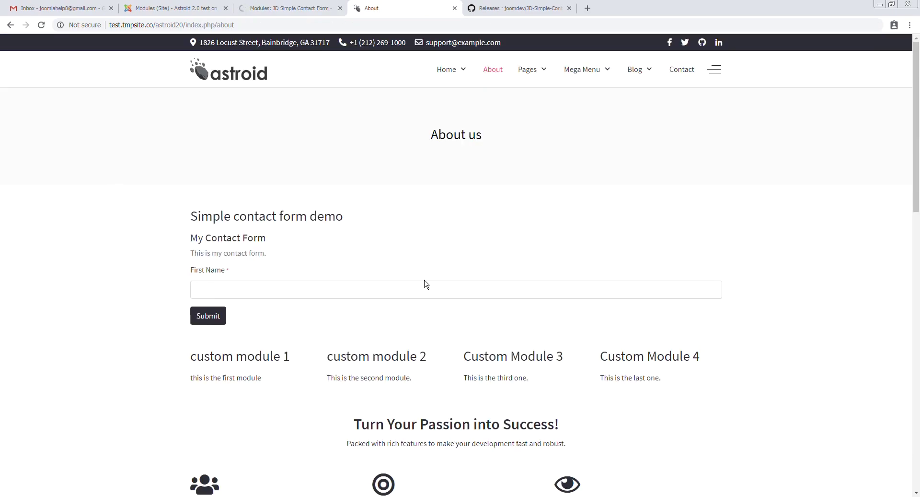
key("F5")
Change both First Name and Last Name widths to 3 and add another field
left_click(274, 7)
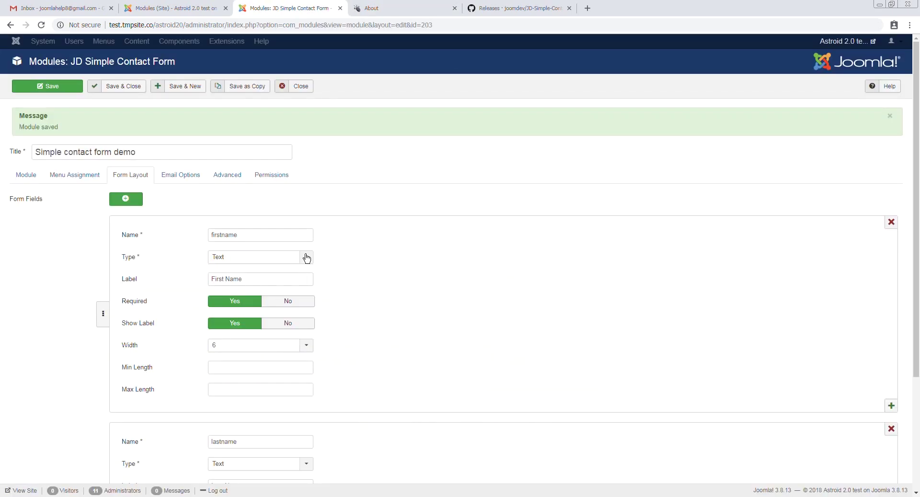
scroll(307, 258, "down", 3)
left_click(242, 201)
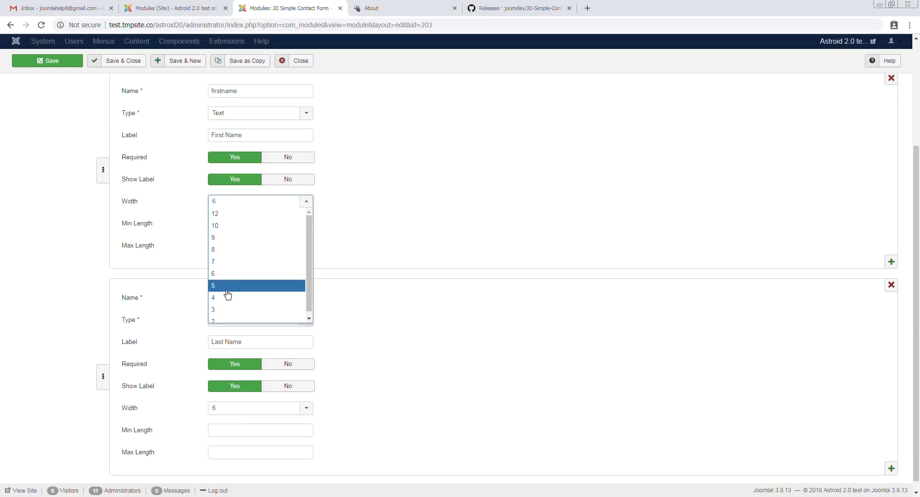
left_click(235, 309)
scroll(297, 338, "down", 1)
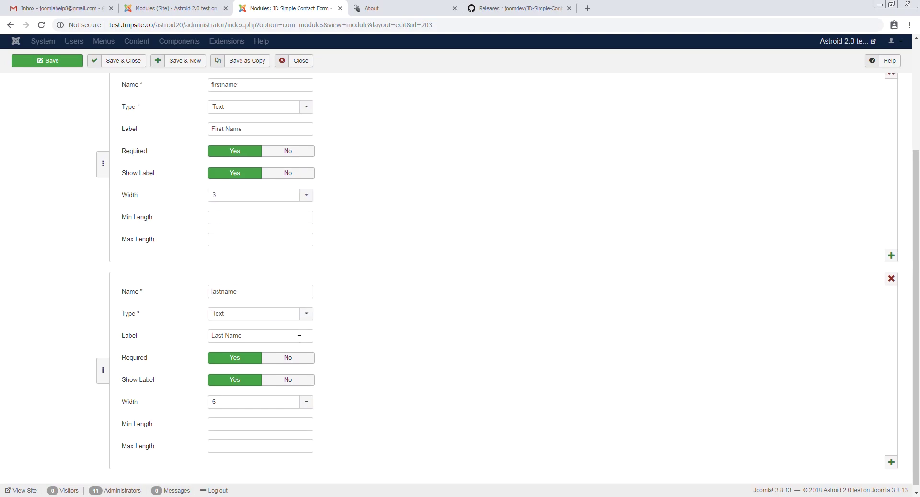
left_click(271, 402)
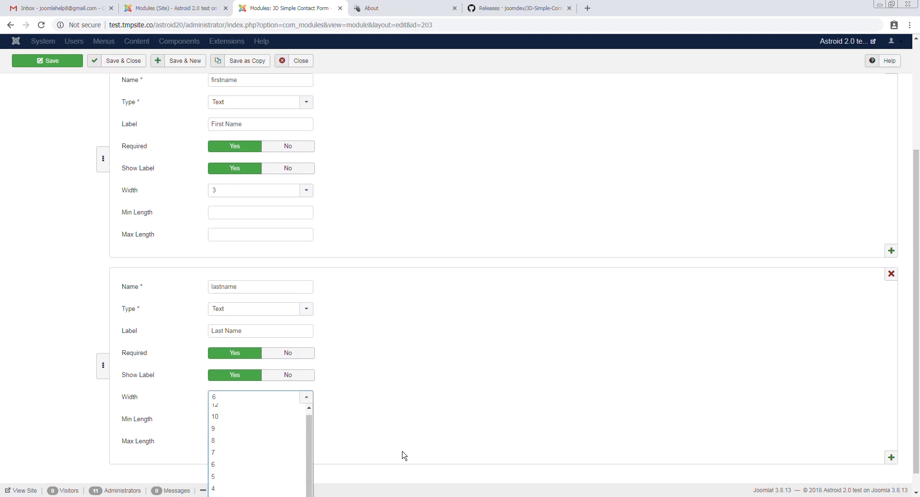
scroll(399, 439, "down", 1)
left_click(236, 479)
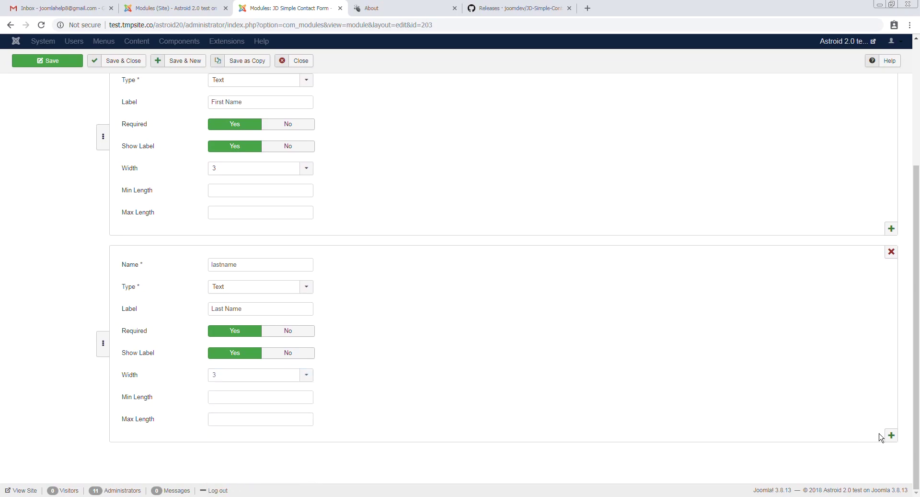
left_click(892, 435)
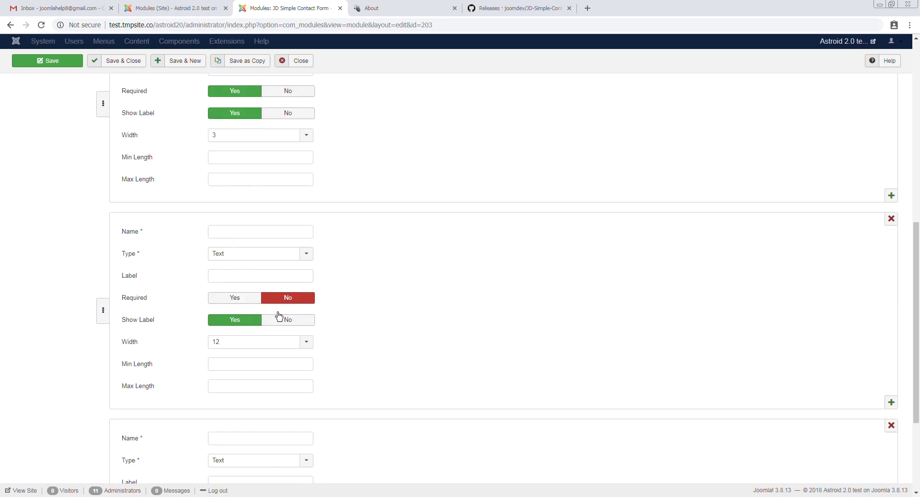
Name the new field 'phone', label it 'Phone Number', and set its type to Number
left_click(240, 231)
type("phone")
key("Tab")
type("Phone Number")
left_click(295, 251)
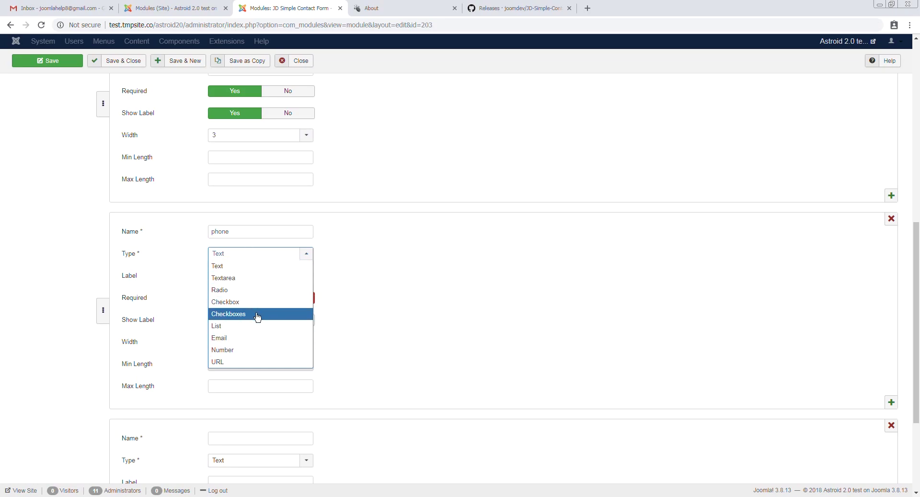
left_click(260, 350)
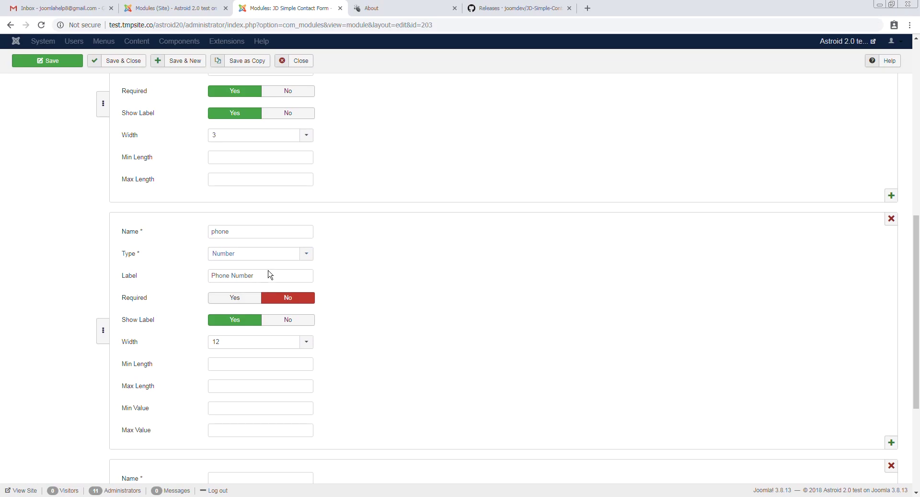
scroll(288, 347, "down", 3)
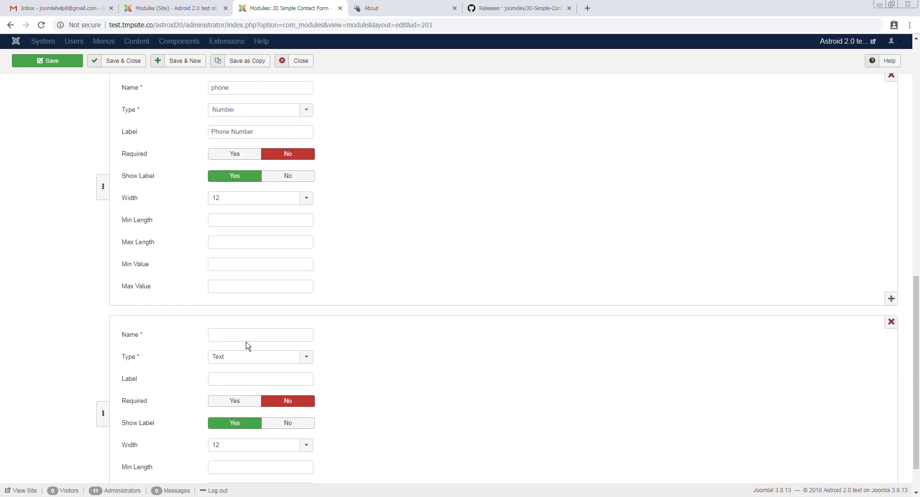
Add an Email-type field named 'email', labelled 'Email', with width 3
left_click(237, 334)
type("email")
left_click(284, 357)
scroll(232, 403, "down", 1)
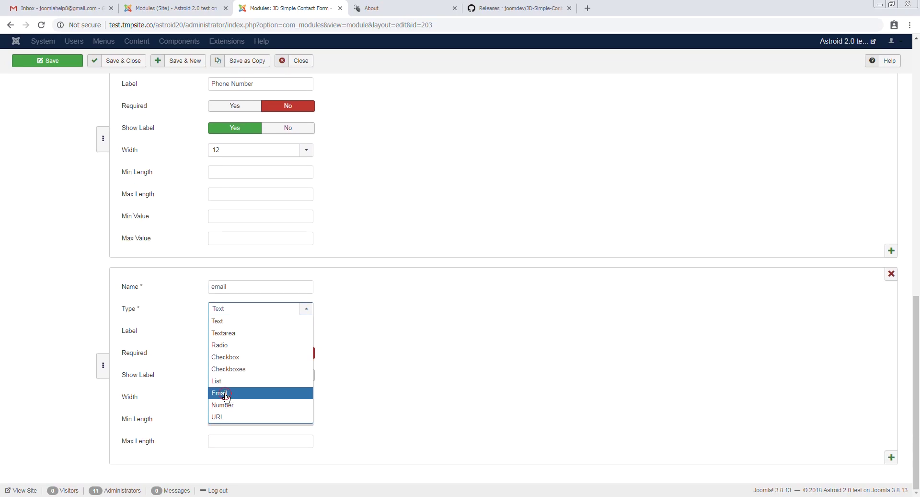
left_click(228, 395)
left_click(247, 374)
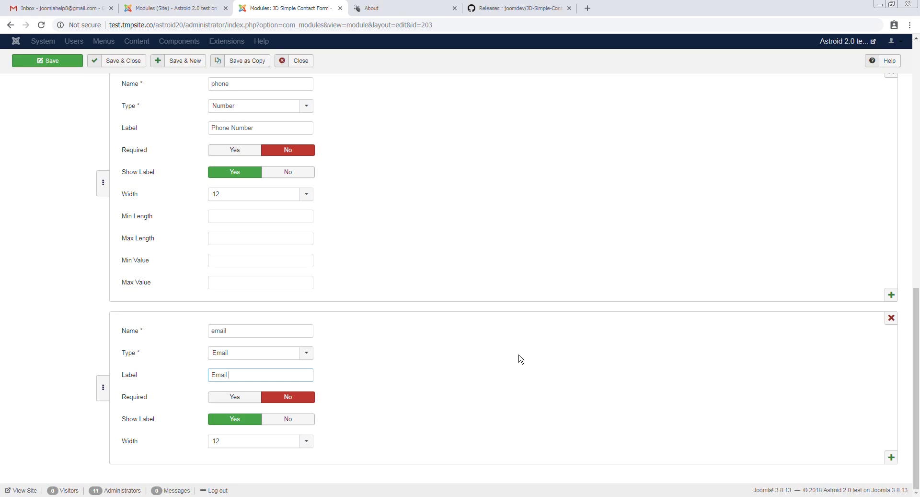
scroll(250, 440, "down", 1)
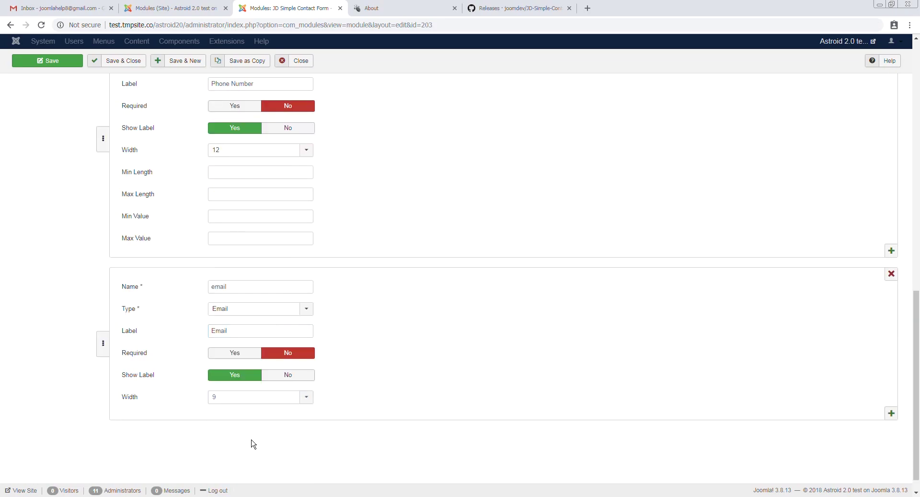
left_click(287, 398)
left_click(237, 492)
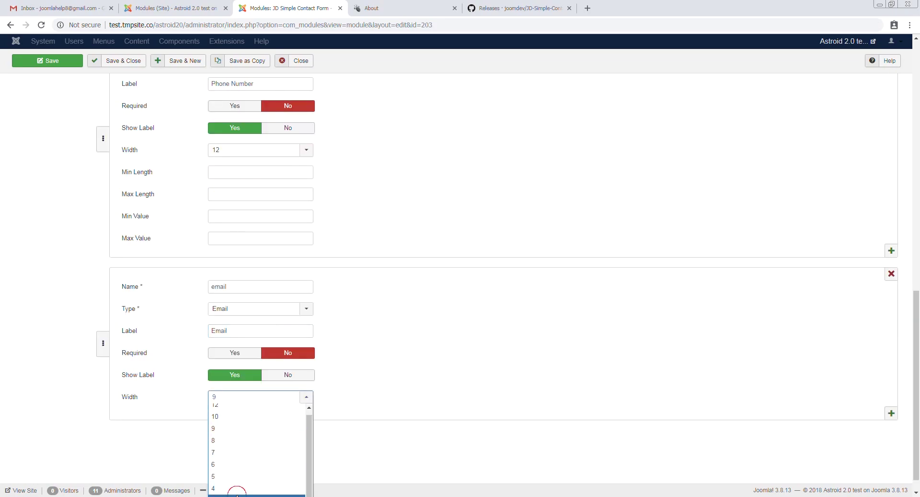
Change the phone field width to 3 and save the module
left_click(258, 152)
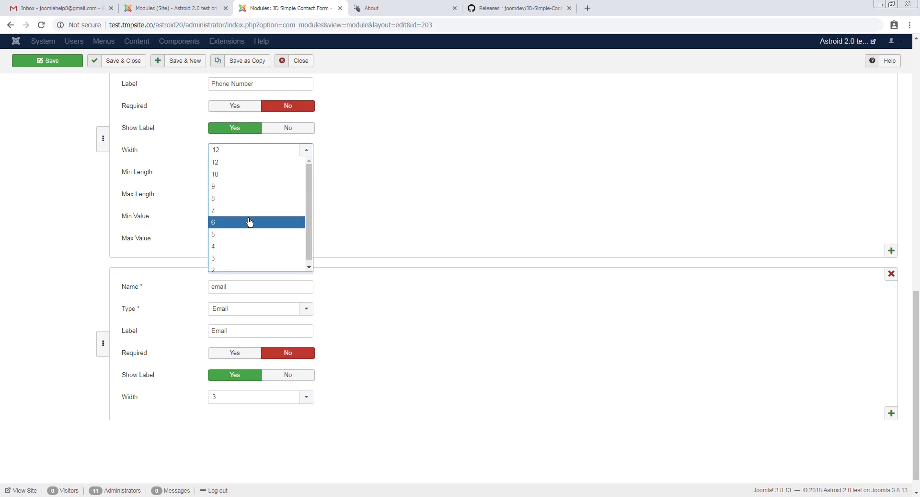
left_click(237, 260)
left_click(75, 65)
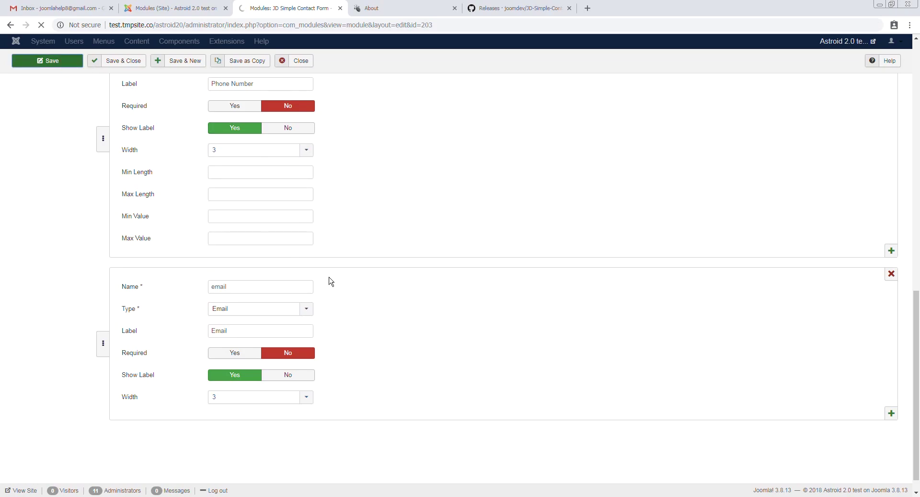
left_click(393, 8)
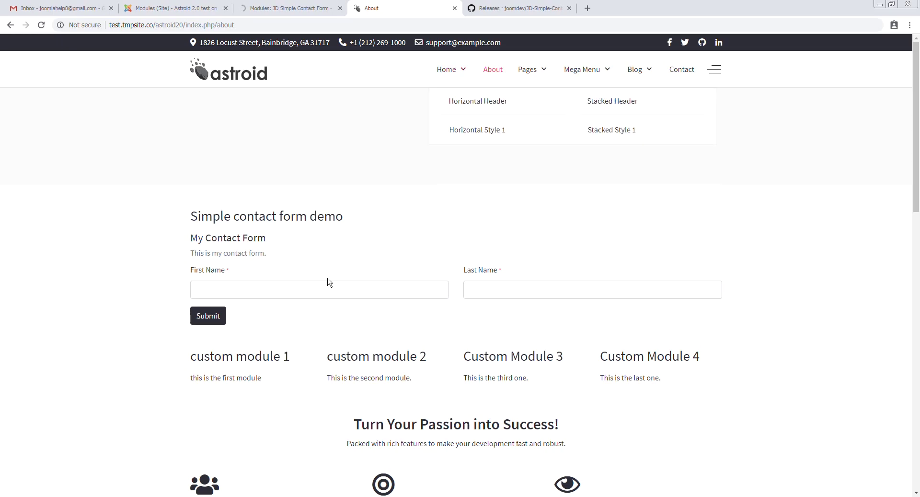
left_click_drag(216, 269, 274, 273)
key("F5")
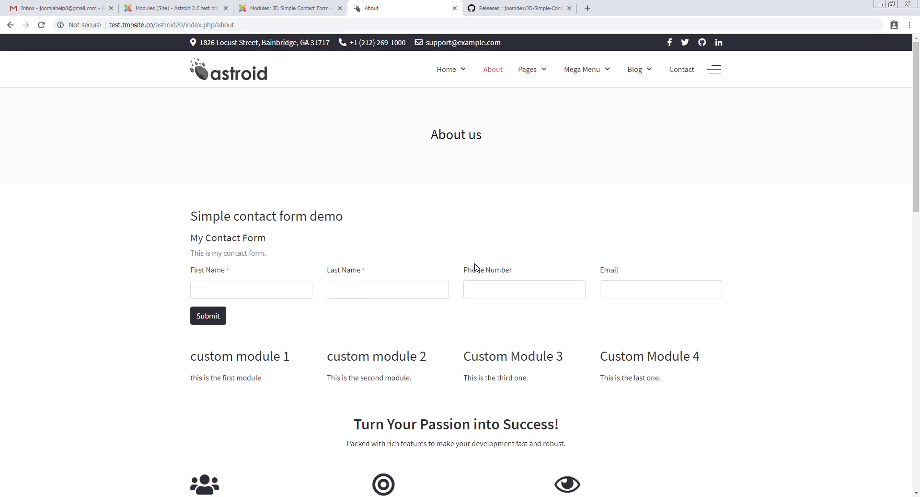
left_click_drag(202, 274, 627, 269)
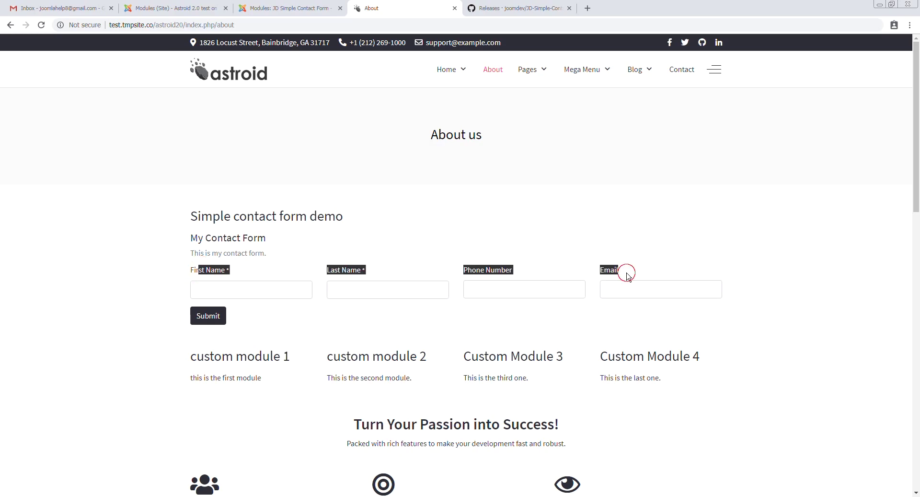
key("ctrl+shift+Tab")
scroll(438, 302, "down", 10)
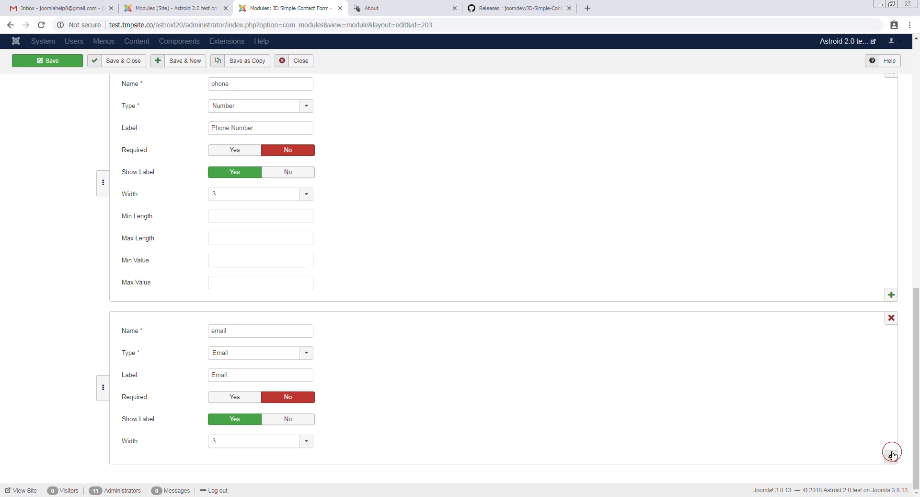
Add a new Radio field named and labelled 'Gender'
left_click(892, 457)
scroll(349, 335, "down", 4)
left_click(245, 307)
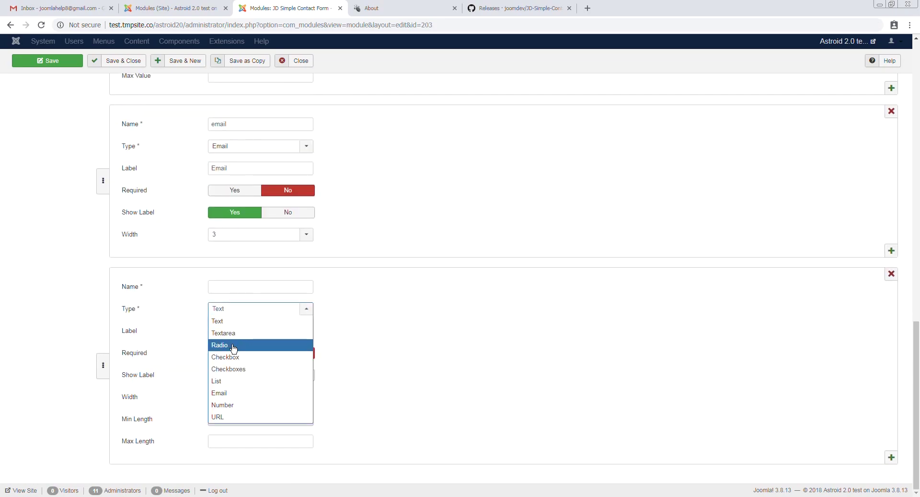
key("Return")
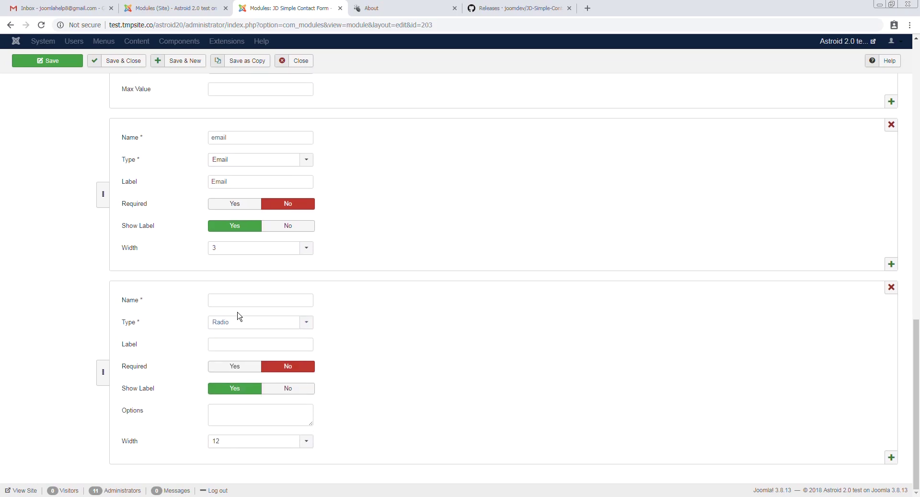
left_click(231, 302)
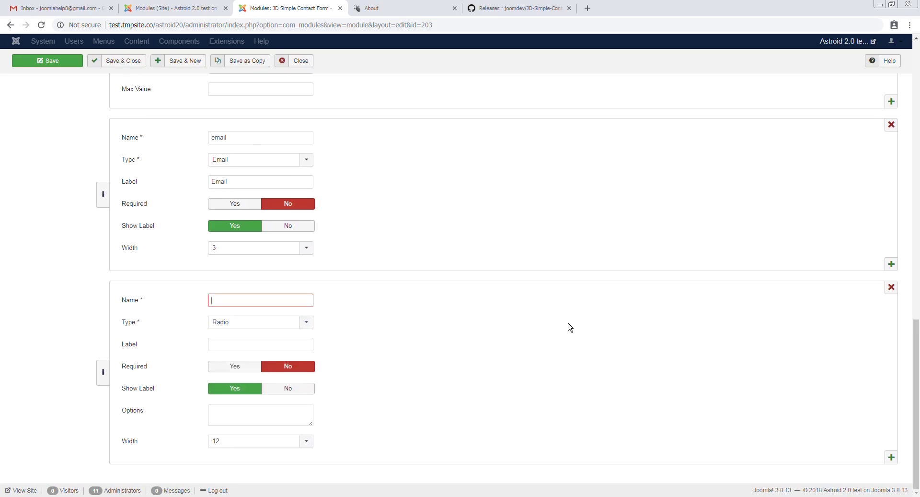
type("Gender")
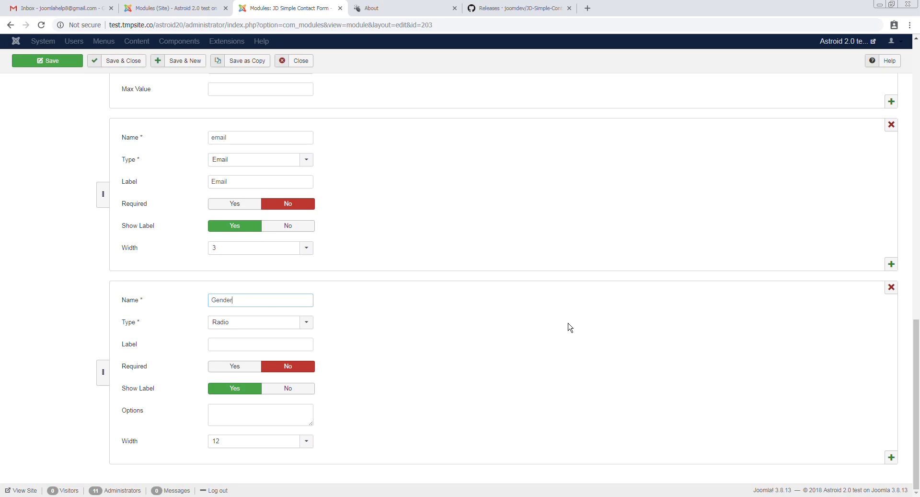
key("Tab")
key("Tab")
type("Gender")
Enter the Gender options Male, Female and Other
left_click(243, 413)
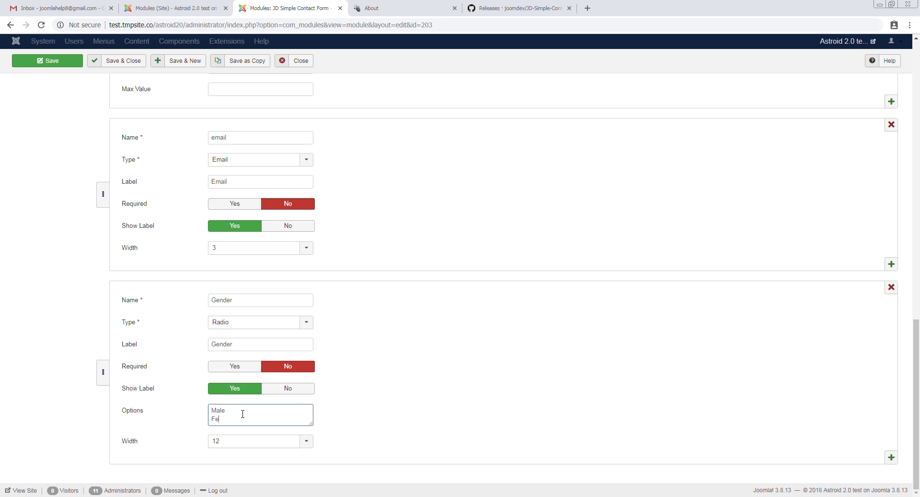
type("Male Female")
key("Return")
left_click(254, 443)
scroll(446, 423, "down", 2)
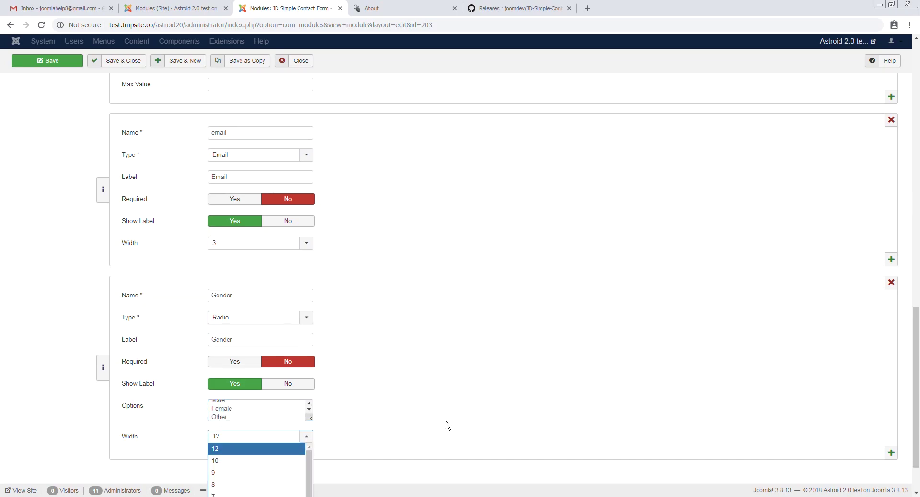
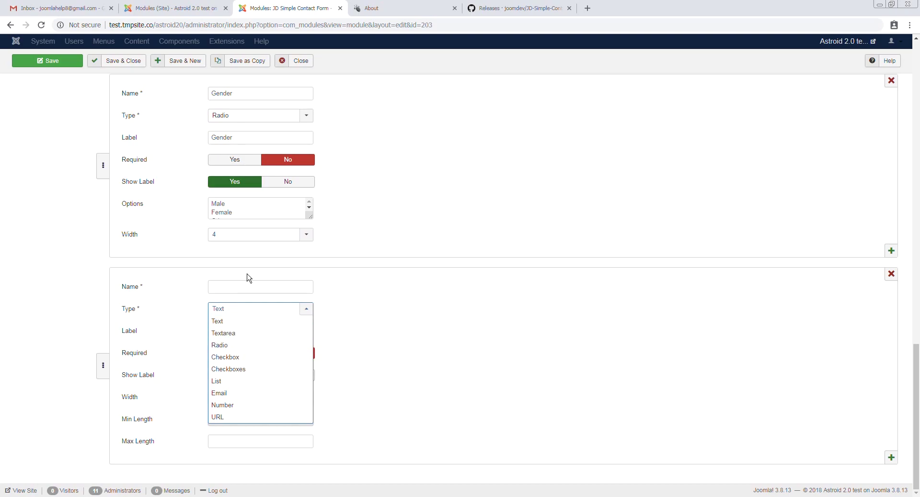
Make the new field a Checkbox named 'terms' labelled 'I agree to the terms of use.'
left_click(233, 357)
left_click(242, 351)
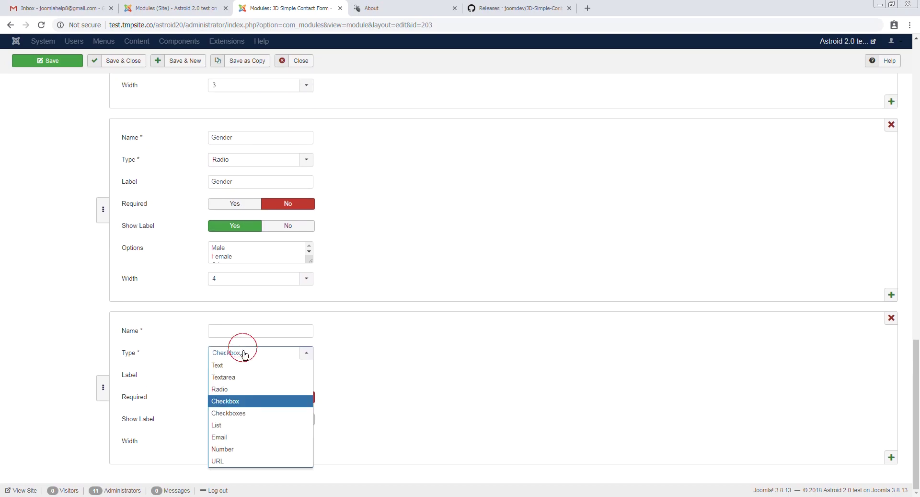
left_click(238, 407)
left_click(232, 331)
left_click(528, 323)
type("terms")
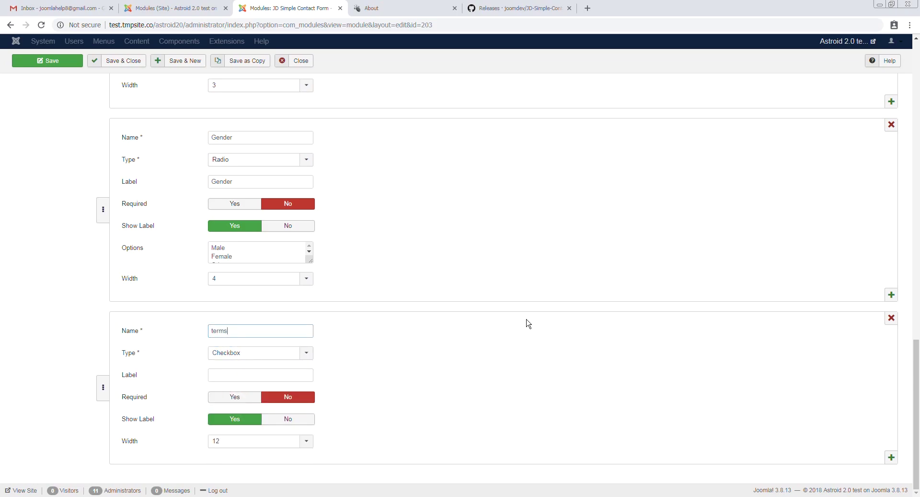
key("Tab")
key("Tab")
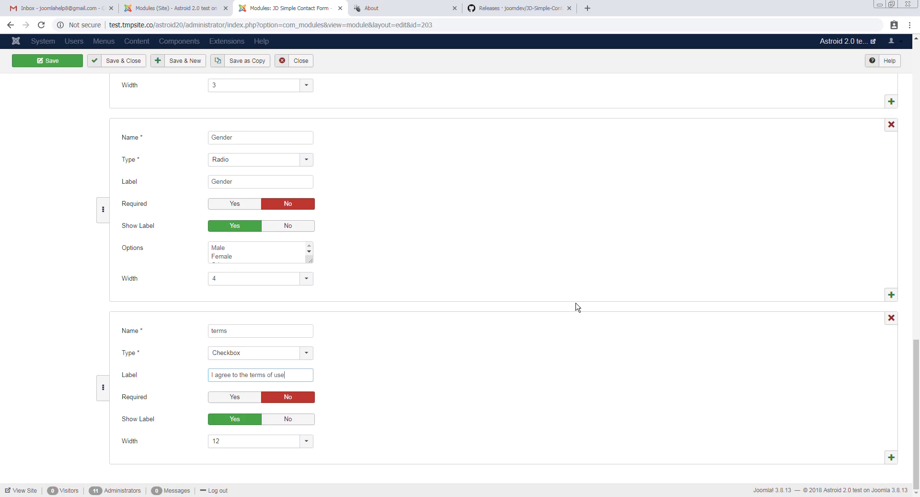
type(".")
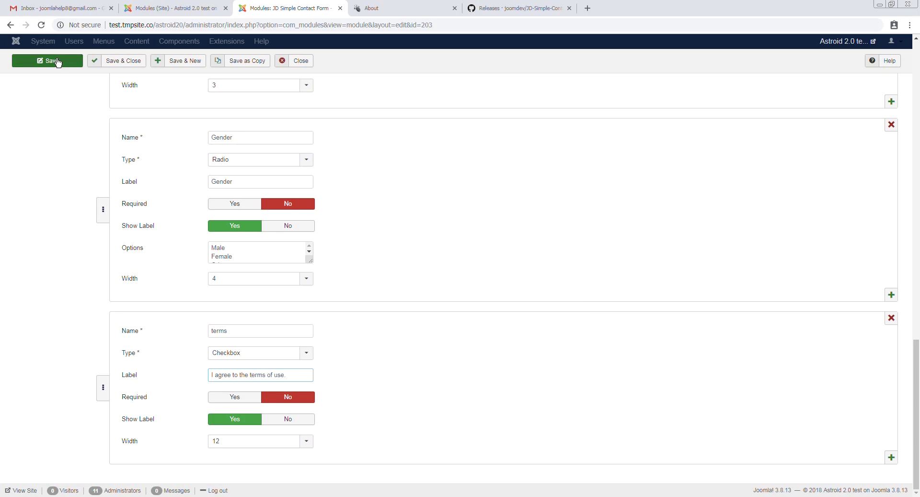
Keep the terms field width at 12, save the module, and preview the About page
left_click(232, 444)
left_click(270, 402)
left_click(270, 401)
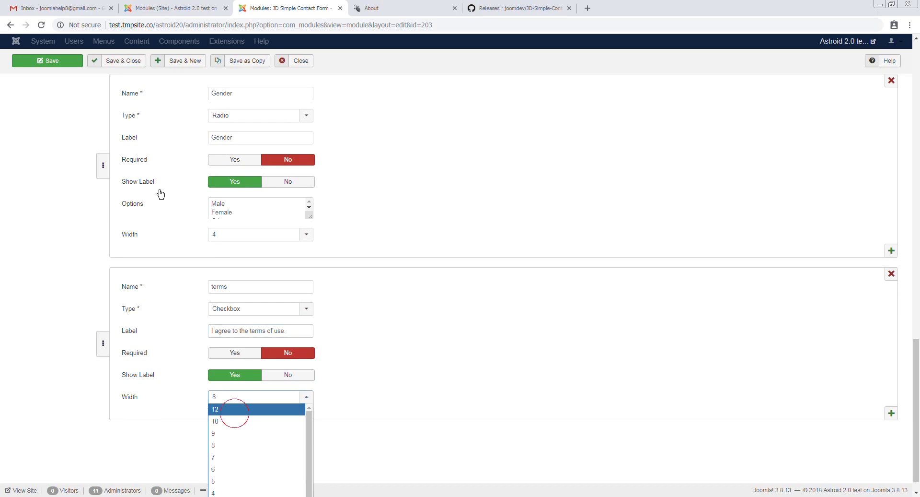
left_click(237, 410)
left_click(63, 63)
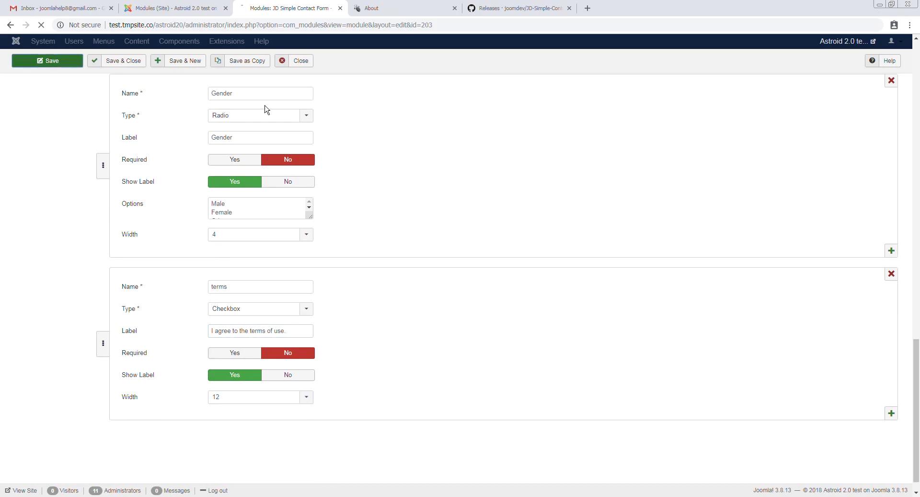
left_click(411, 5)
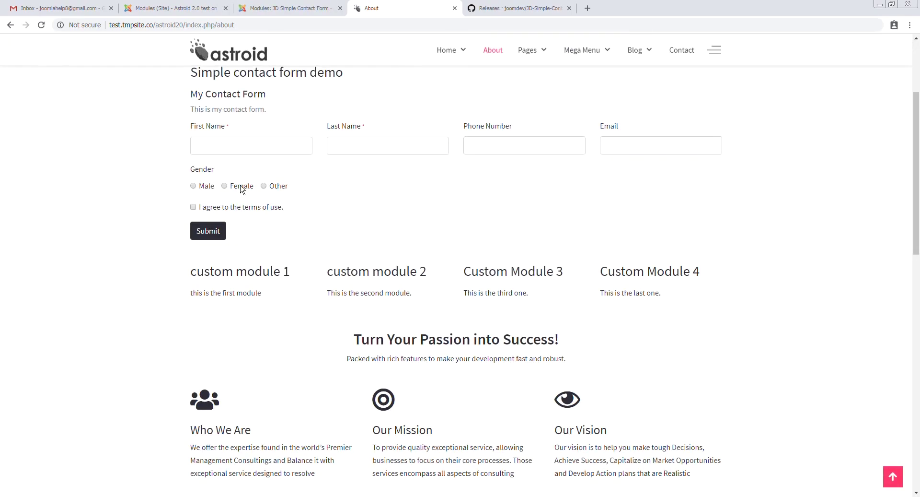
Add another form field named 'whereto' of type Checkboxes
left_click(290, 8)
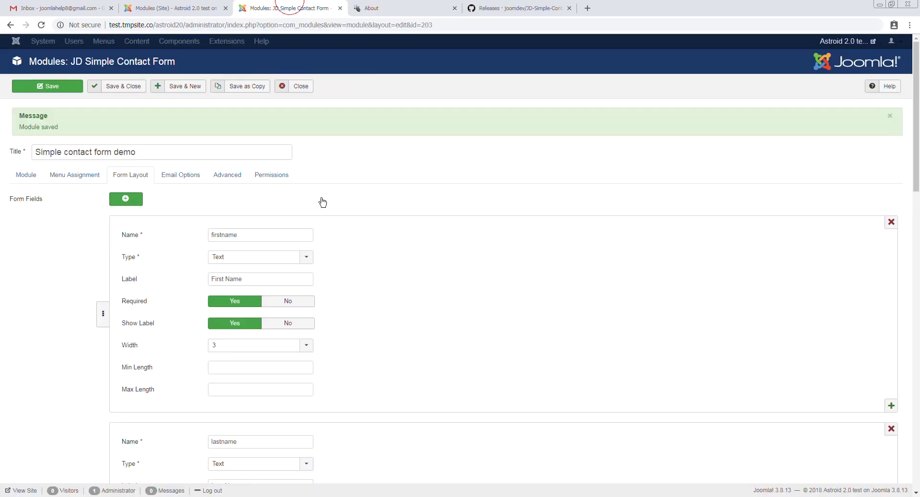
scroll(376, 360, "down", 15)
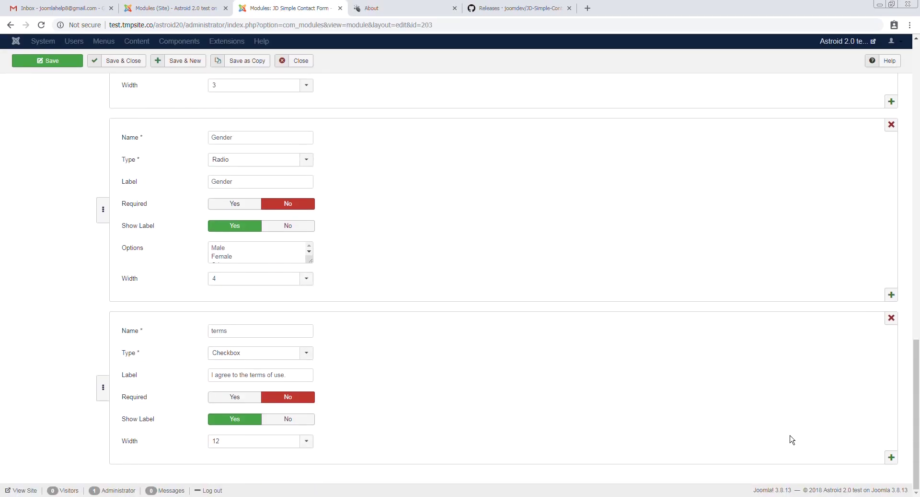
left_click(891, 457)
left_click(249, 286)
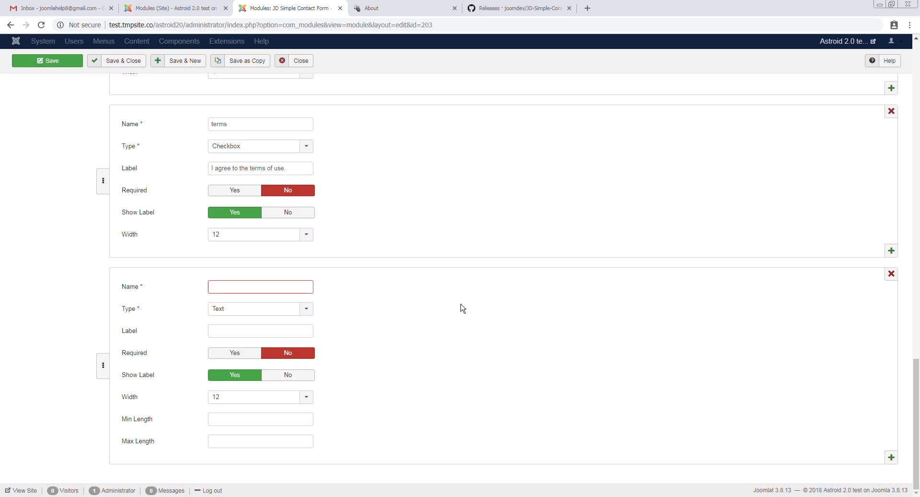
type("whereto")
left_click(257, 308)
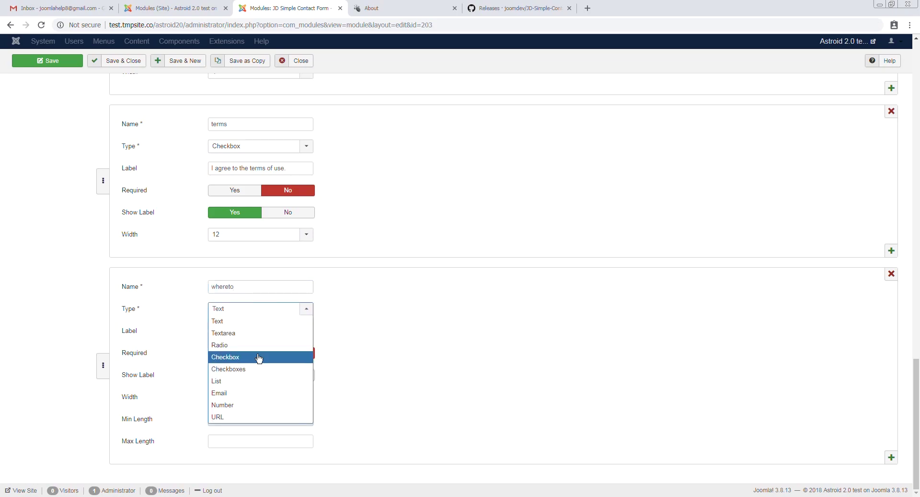
left_click(253, 369)
Label it 'Where you did live in the past?' with options New york, New Delhi and London
left_click(234, 335)
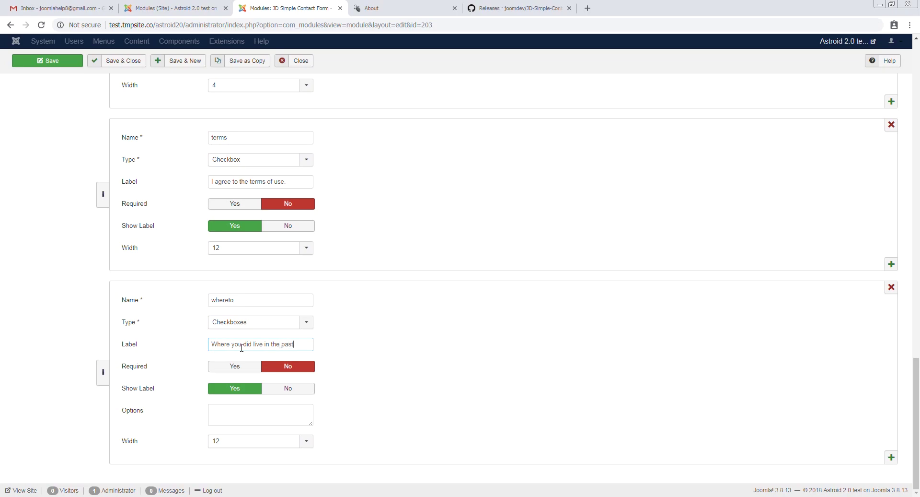
left_click(254, 410)
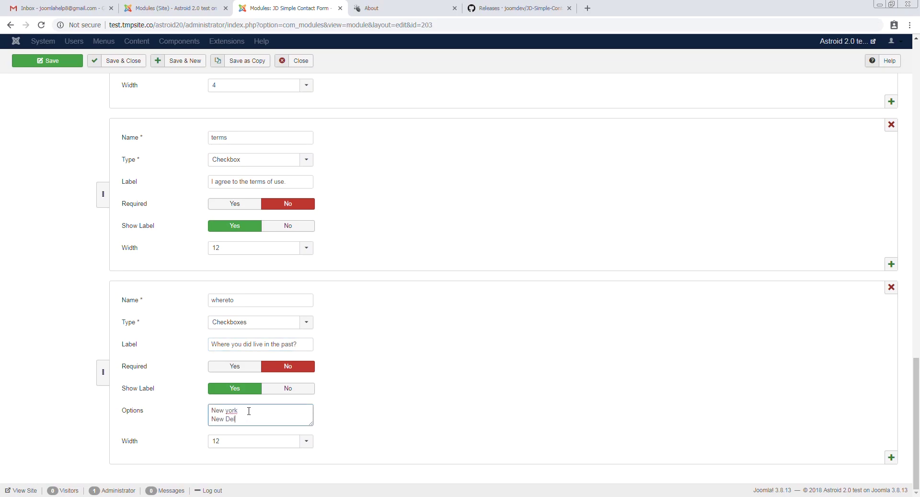
type("New york")
key("Return")
type("New Delhi")
key("Return")
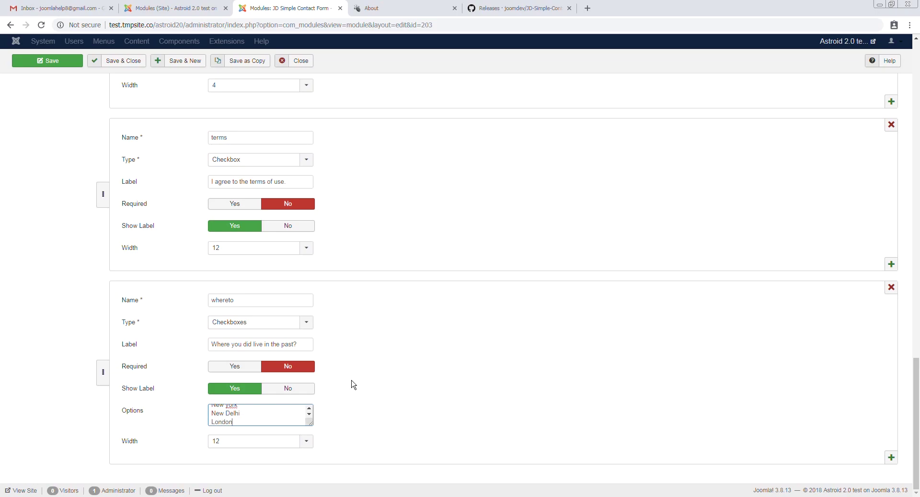
Set whereto's width to 4, move it above terms, save, and reload the About page
left_click(259, 440)
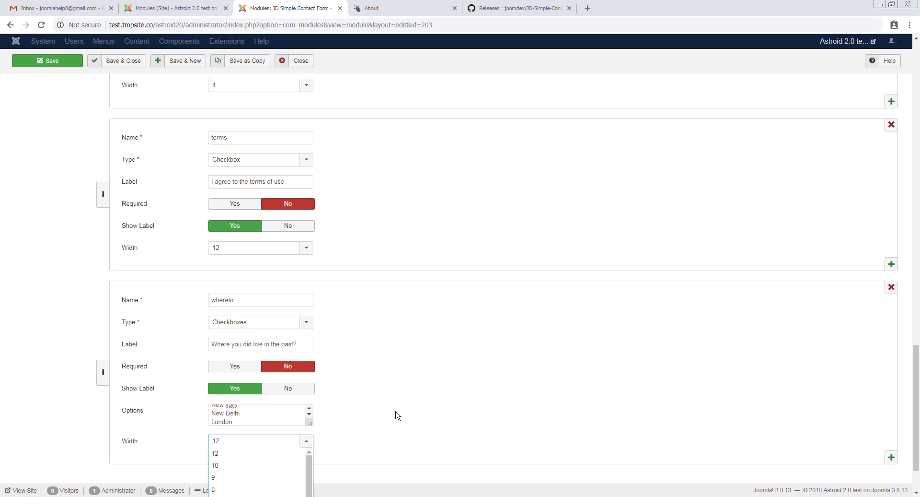
left_click(281, 489)
scroll(345, 431, "down", 2)
left_click(289, 378)
left_click(244, 471)
scroll(117, 353, "up", 2)
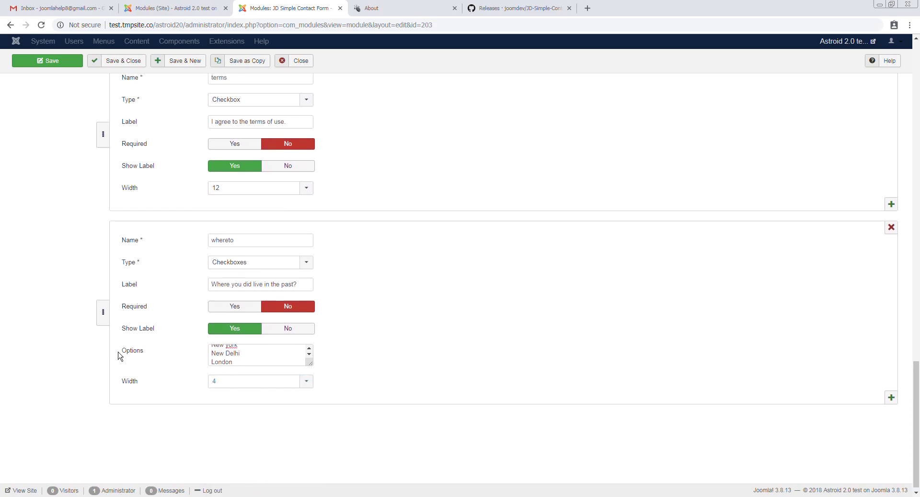
left_click_drag(103, 404, 99, 224)
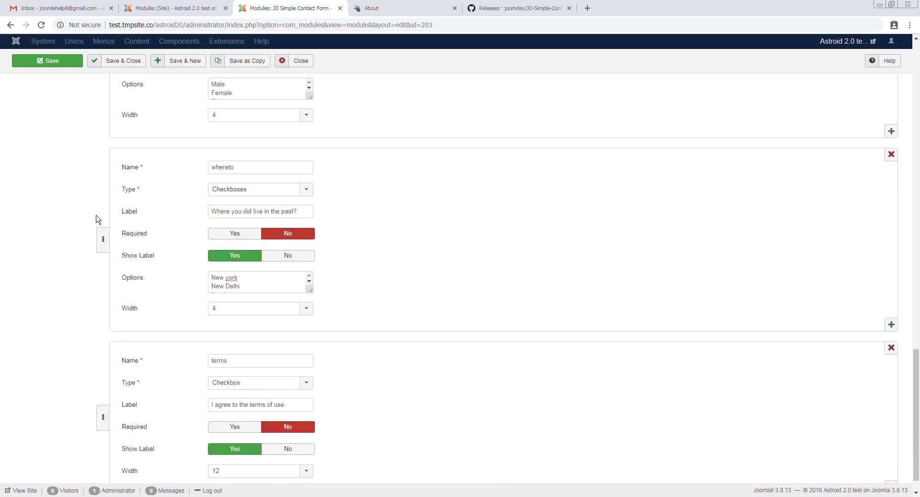
left_click(54, 63)
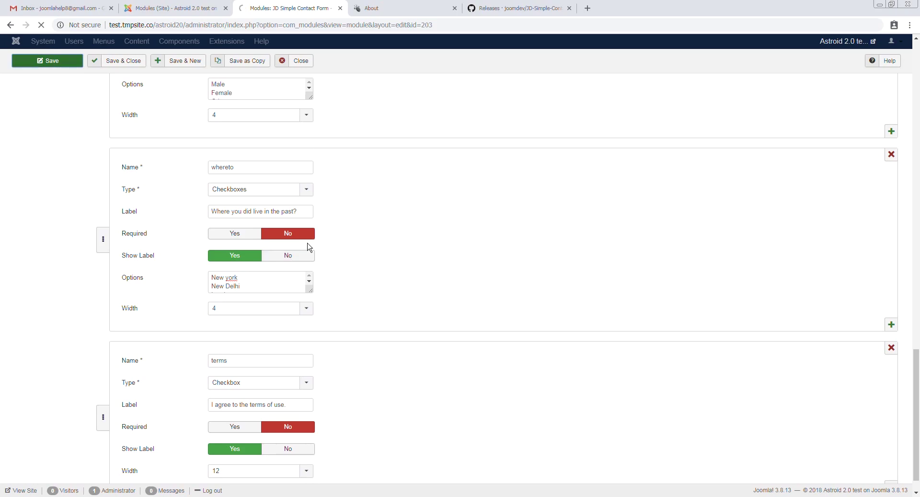
left_click(379, 6)
key("F5")
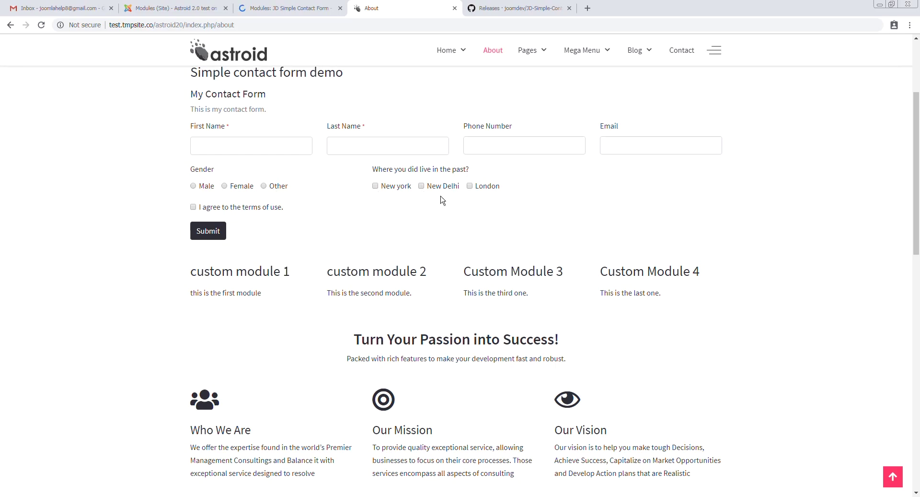
Set Gender and whereto widths to 12, correct the city options, and save the module
key("ctrl+shift+Tab")
key("ctrl+Tab")
left_click(311, 6)
scroll(376, 304, "down", 14)
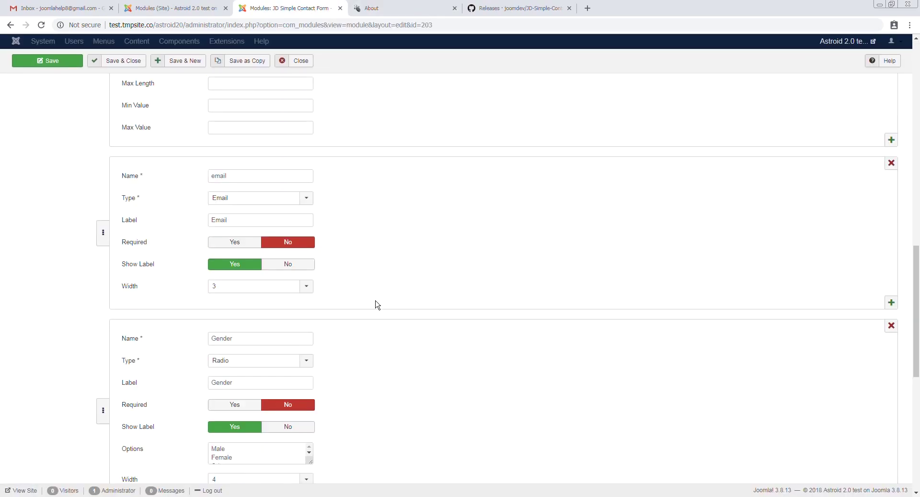
scroll(376, 304, "down", 5)
left_click(246, 242)
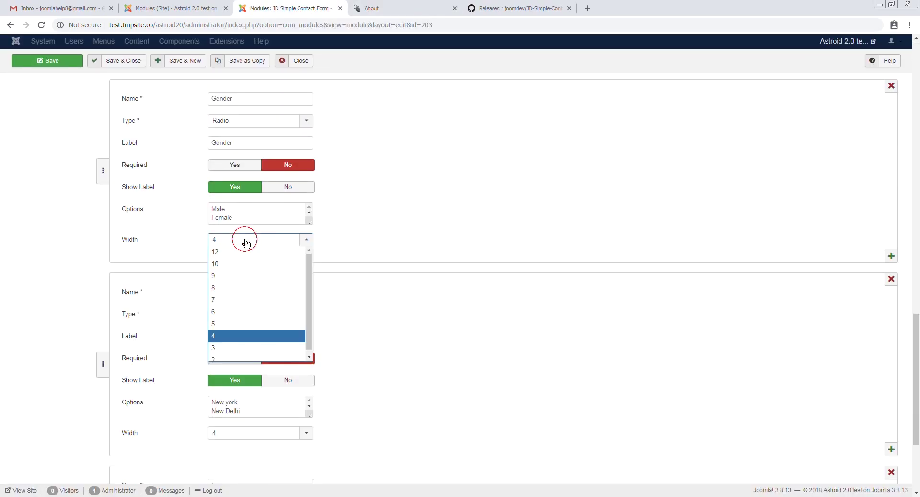
left_click(237, 251)
left_click(250, 437)
left_click(243, 448)
left_click(228, 402)
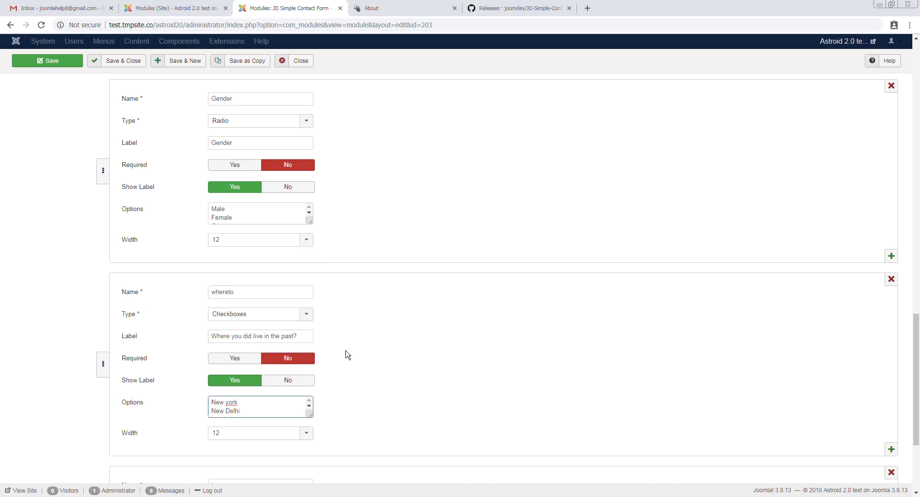
left_click(43, 60)
On the About page tick New York, New Delhi, Female and the terms, then submit the form
left_click(381, 8)
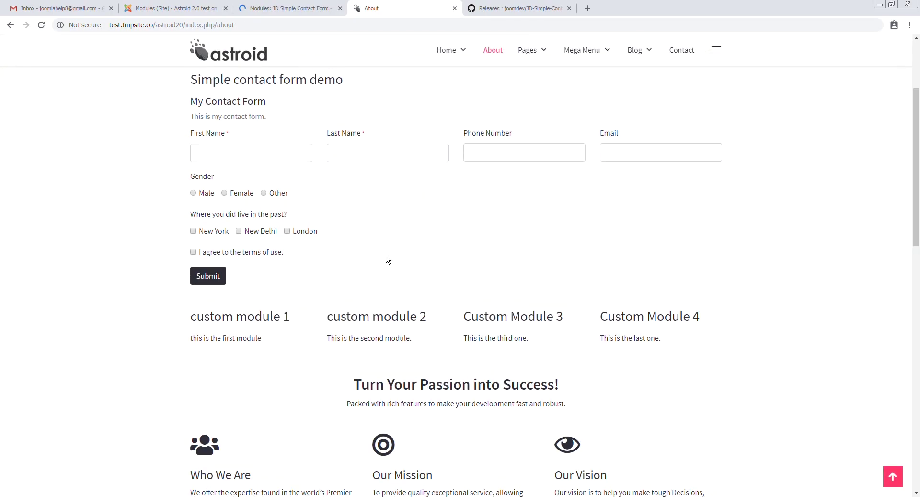
scroll(335, 259, "up", 2)
left_click(199, 321)
left_click(242, 320)
left_click(225, 282)
left_click(195, 341)
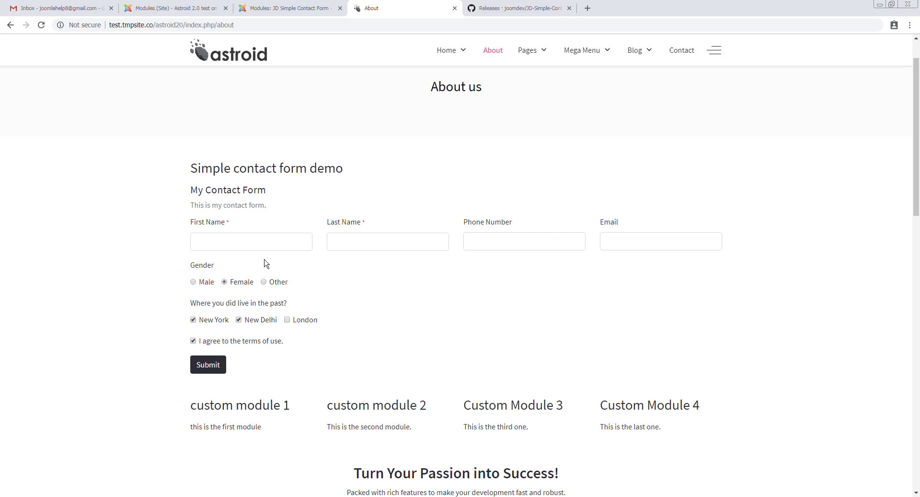
left_click(206, 369)
Enter test text 'sdf' in First and Last Name, clear it, and return to the module settings
type("sdf")
left_click(388, 239)
type("sdf")
key("ctrl+a")
key("Return")
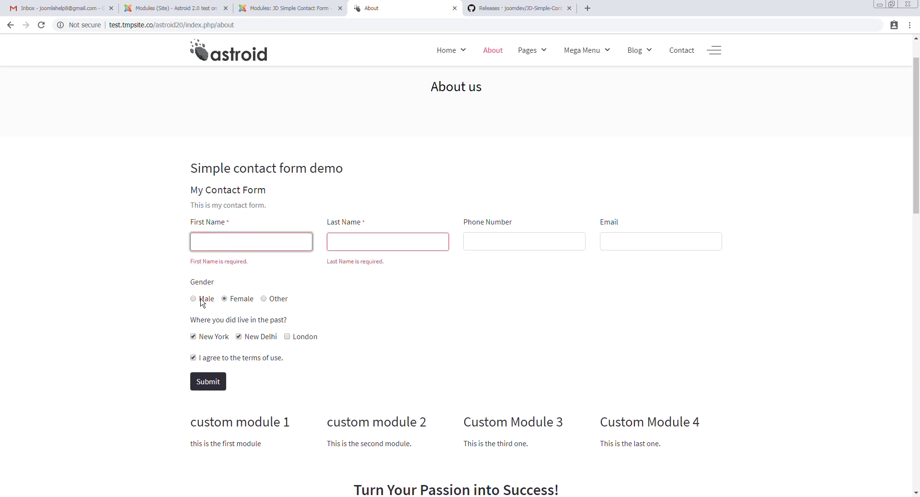
left_click(292, 266)
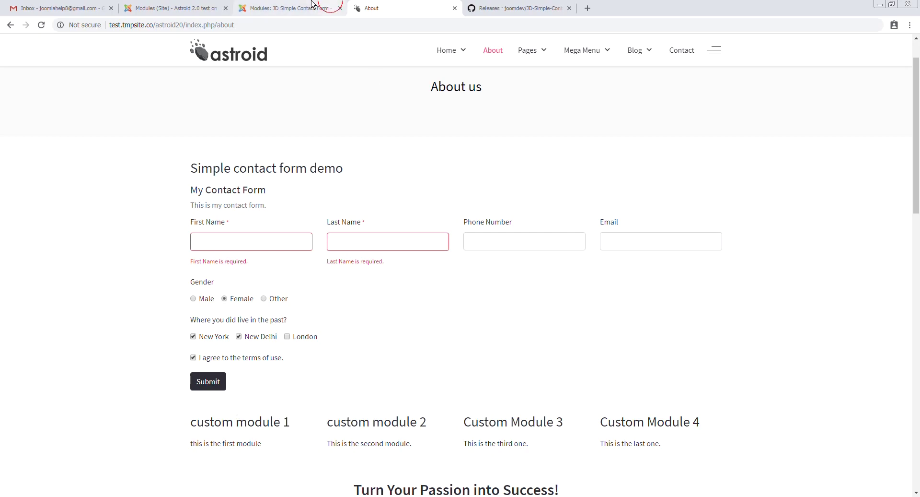
left_click(287, 8)
scroll(335, 345, "down", 10)
scroll(403, 381, "down", 5)
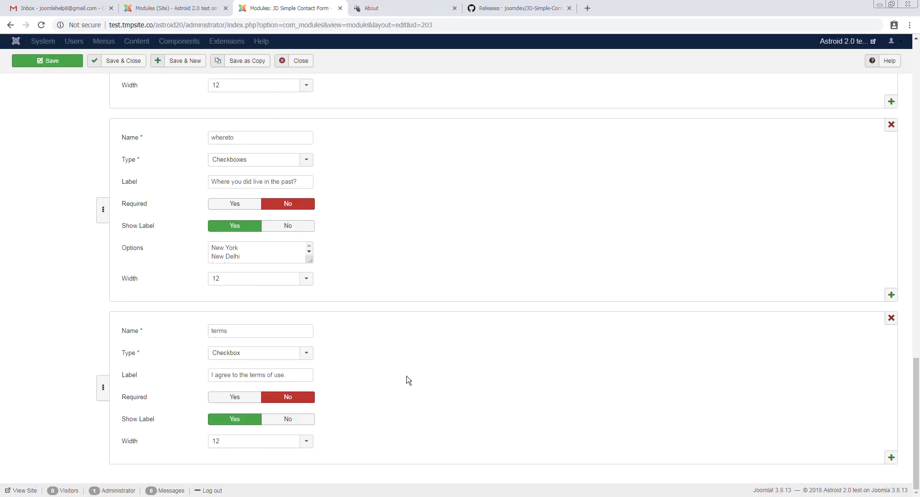
Add a new List field named 'listdemo'
left_click(891, 294)
scroll(293, 297, "down", 2)
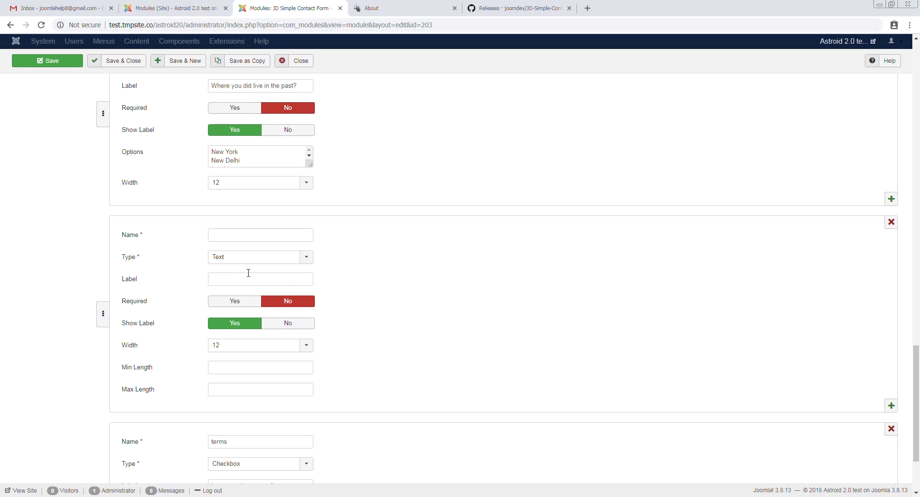
left_click(246, 261)
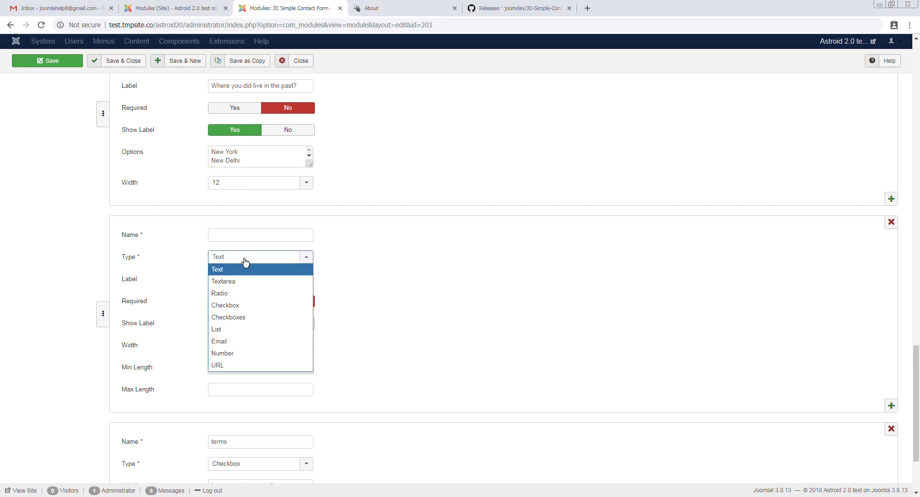
left_click(238, 330)
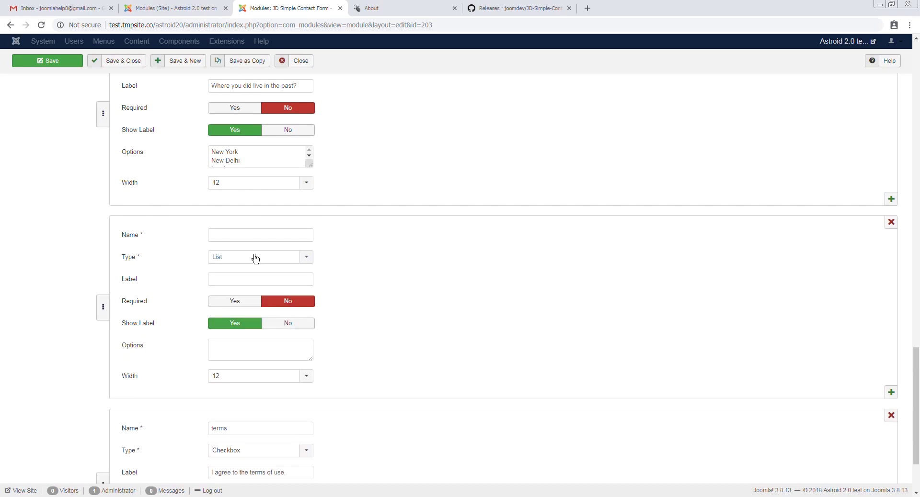
left_click(234, 232)
type("list d")
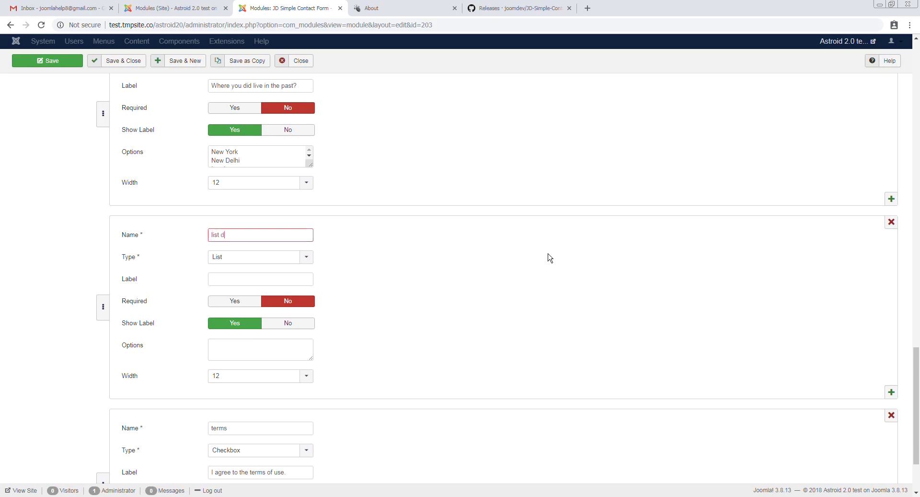
key("BackSpace")
key("BackSpace")
type("demo")
key("Tab")
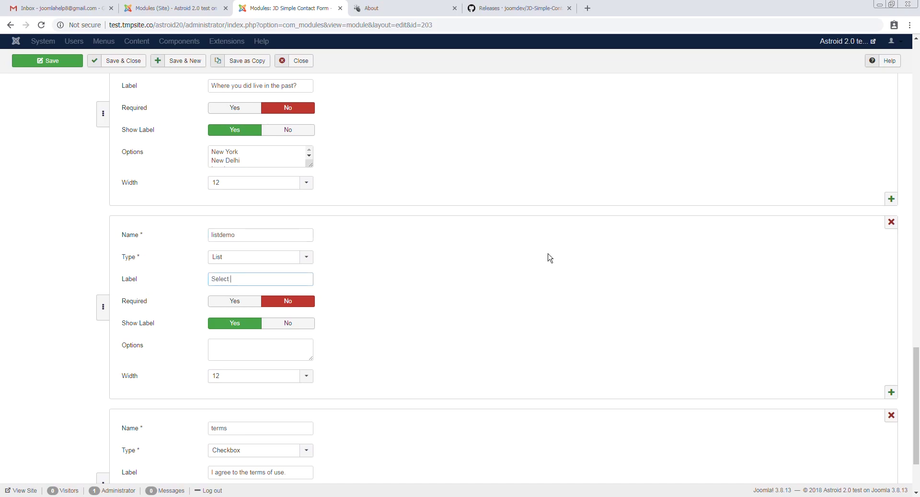
Label it 'Select an option' with choices Item 1 to Item 4 and save the module
left_click(289, 344)
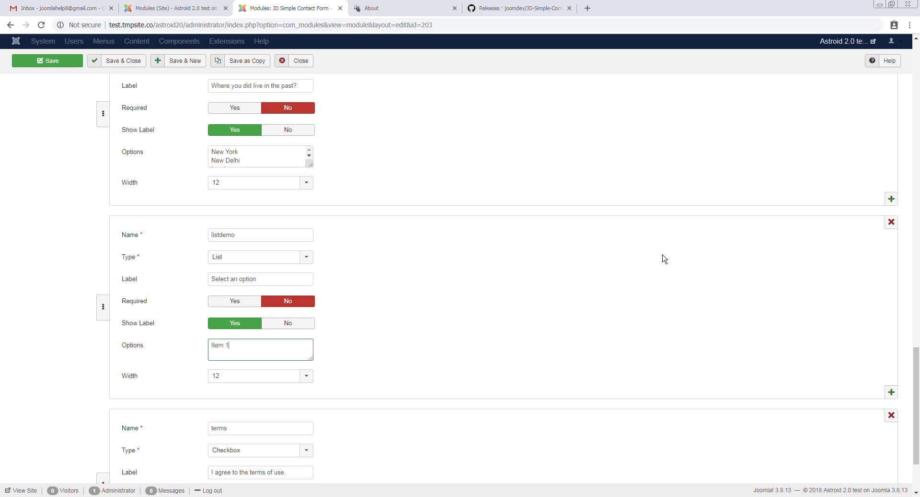
type("Item 1 Item 2")
key("Return")
left_click(72, 61)
Reload the About page and test the new dropdown by picking Item 3
left_click(397, 8)
key("F5")
left_click(297, 7)
left_click(376, 8)
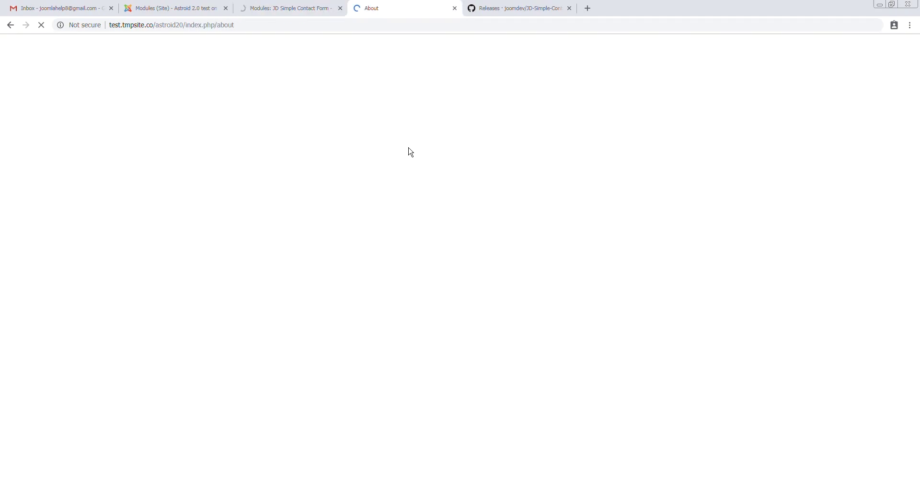
left_click(294, 365)
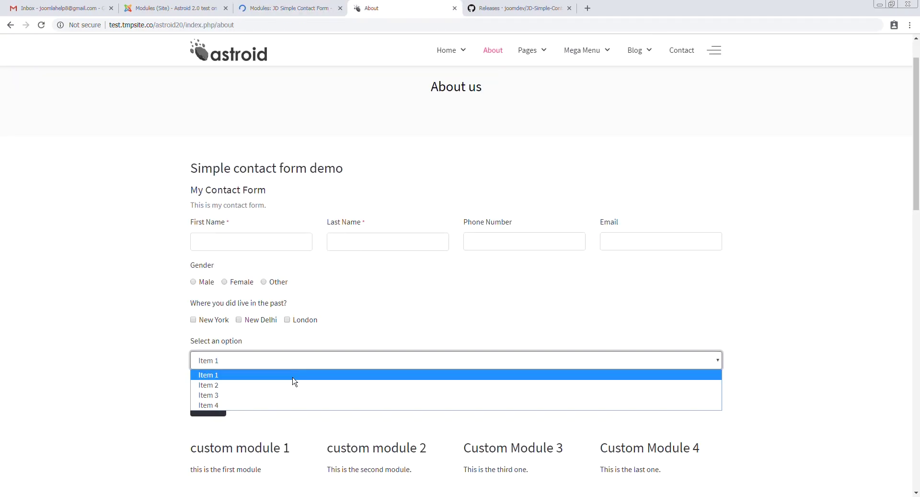
left_click(302, 366)
left_click(303, 369)
left_click(294, 395)
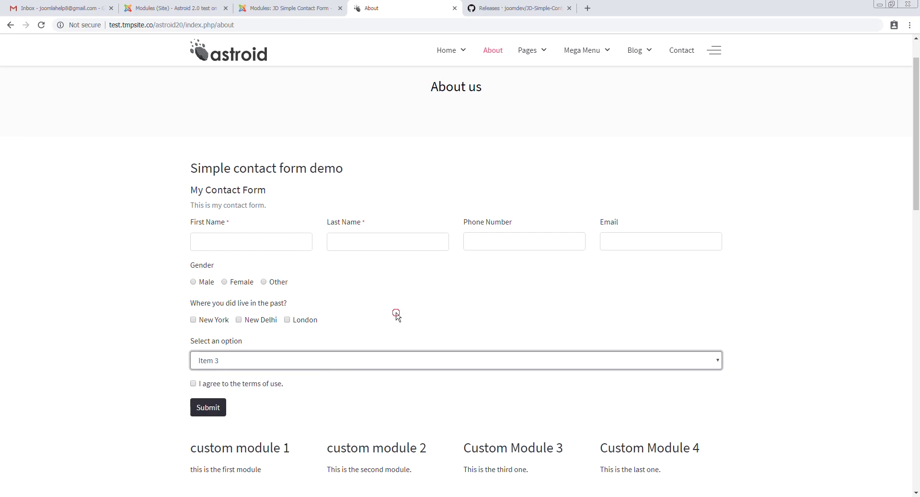
left_click(290, 9)
scroll(329, 298, "down", 20)
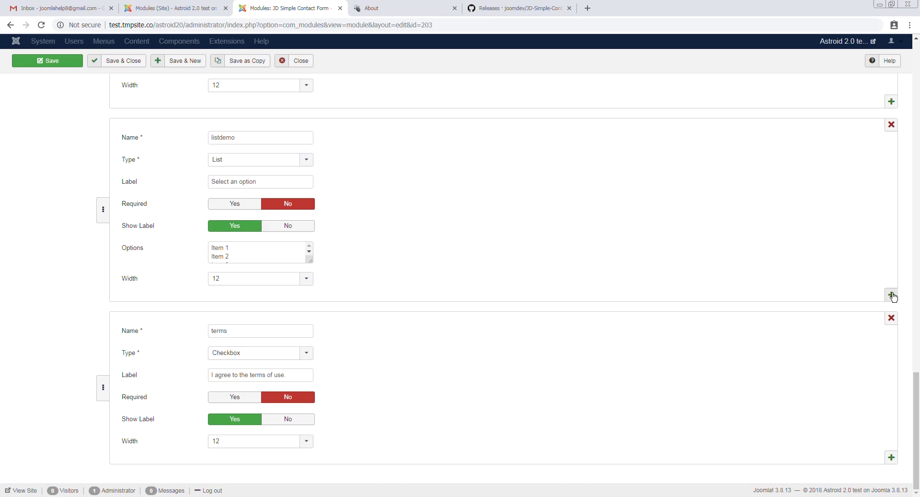
Add a required Textarea field named 'note' labelled 'Notes' and save the module
left_click(891, 294)
scroll(341, 304, "down", 4)
left_click(249, 161)
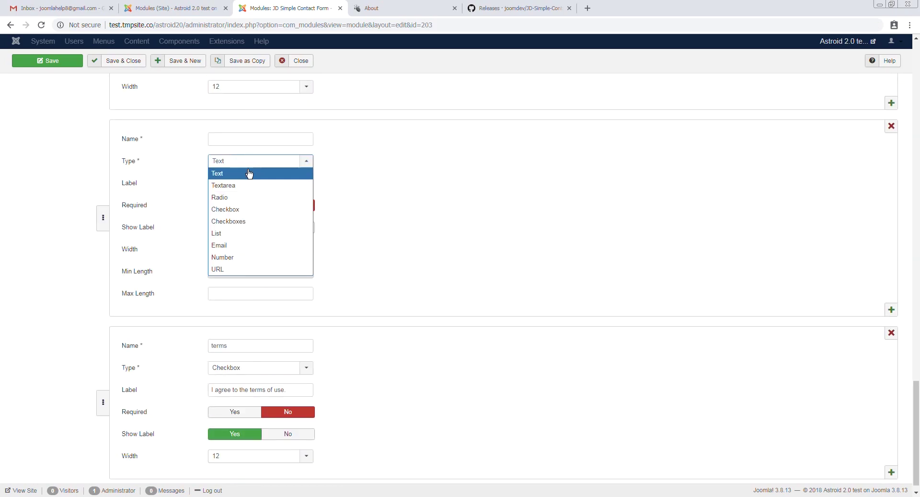
left_click(231, 185)
left_click(258, 169)
type("notes")
key("Tab")
type("N")
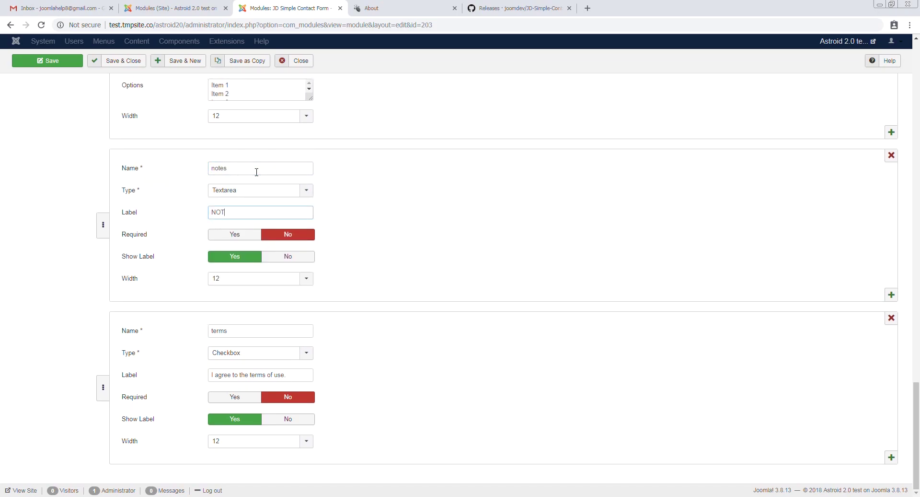
type("otes")
left_click(235, 234)
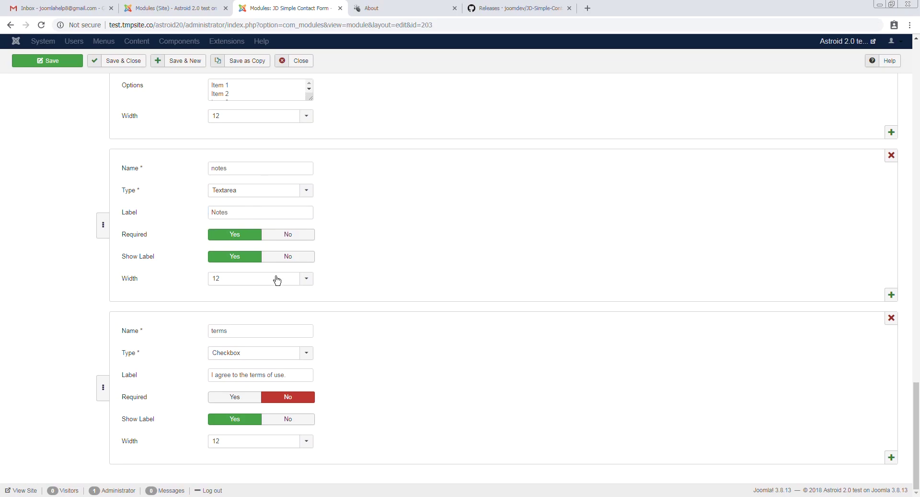
left_click(53, 62)
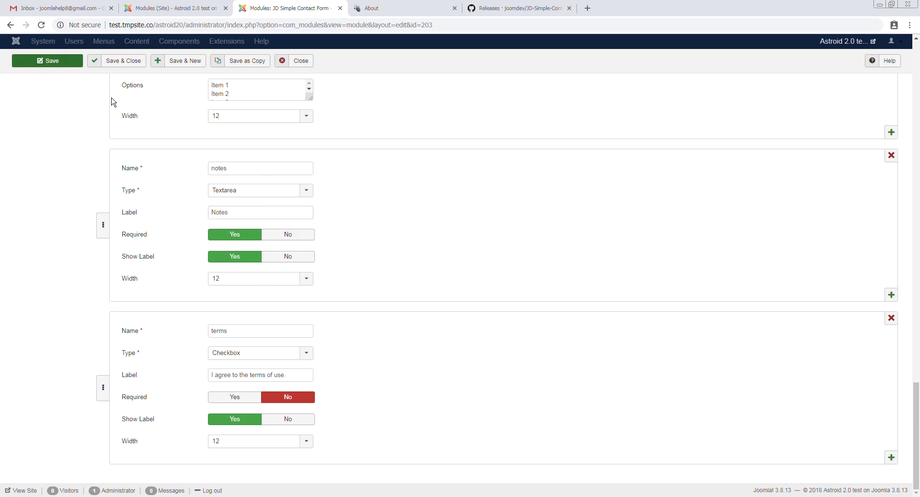
On the About page form, enter First Name 'Tes', Last Name 'Last' and an email
left_click(382, 6)
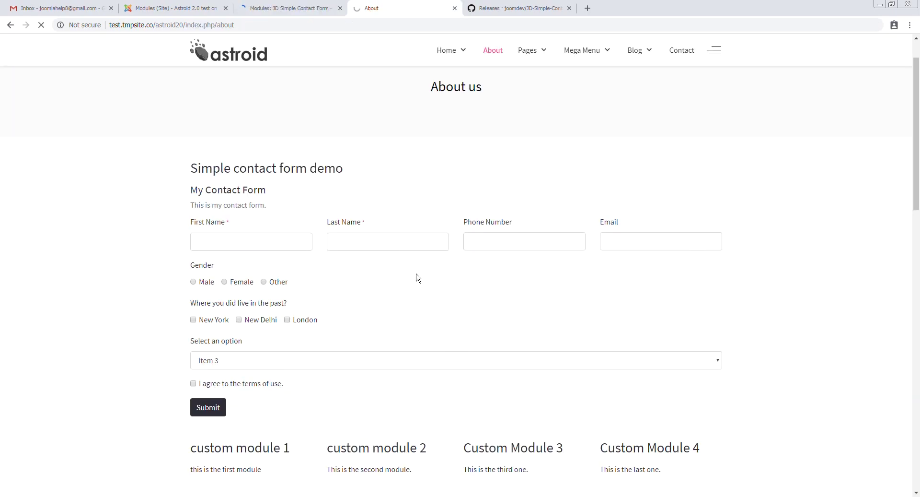
scroll(452, 293, "down", 2)
left_click(248, 143)
type("tes")
key("ctrl+a")
type("Tes")
key("Tab")
type("Last")
key("Tab")
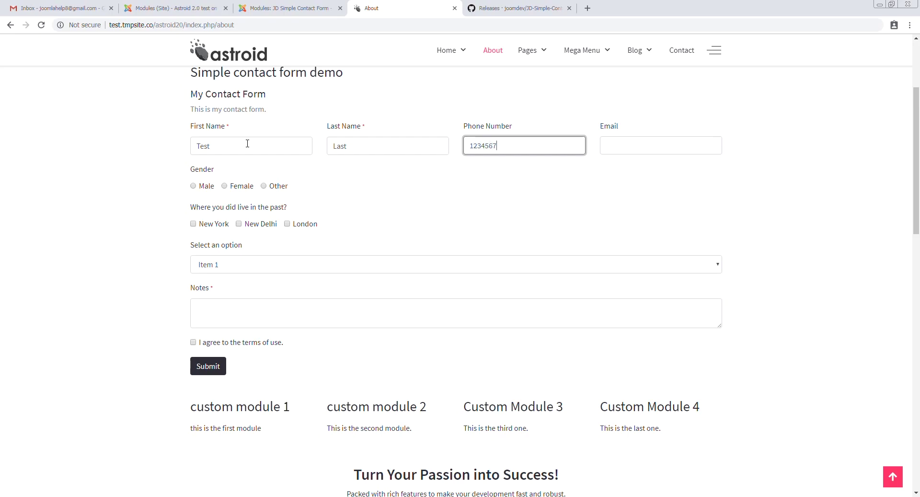
key("Tab")
type("t")
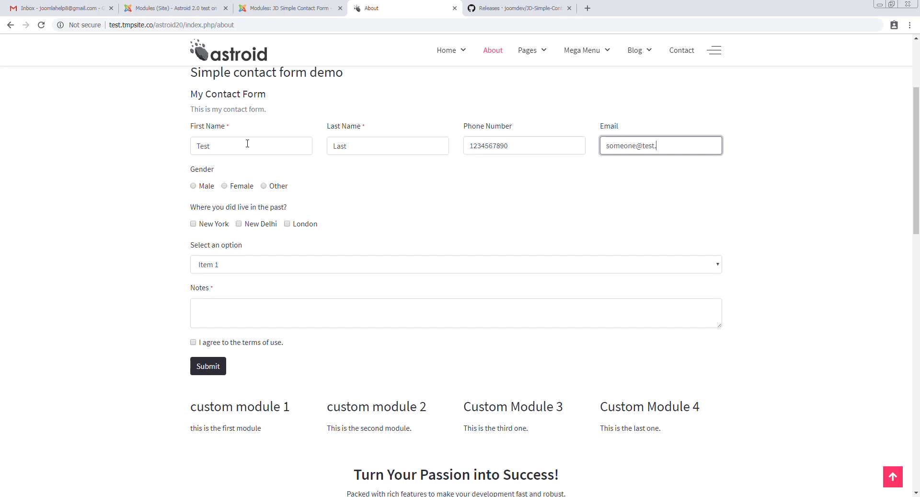
Choose Male, tick New Delhi and London, pick Item 4, agree to the terms, and submit
left_click(193, 186)
left_click(240, 224)
left_click(287, 224)
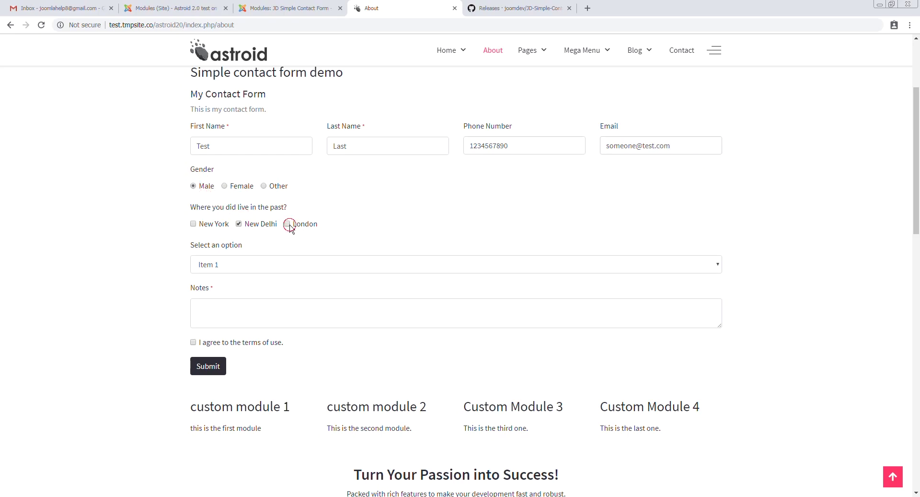
left_click(230, 269)
left_click(228, 307)
left_click(226, 309)
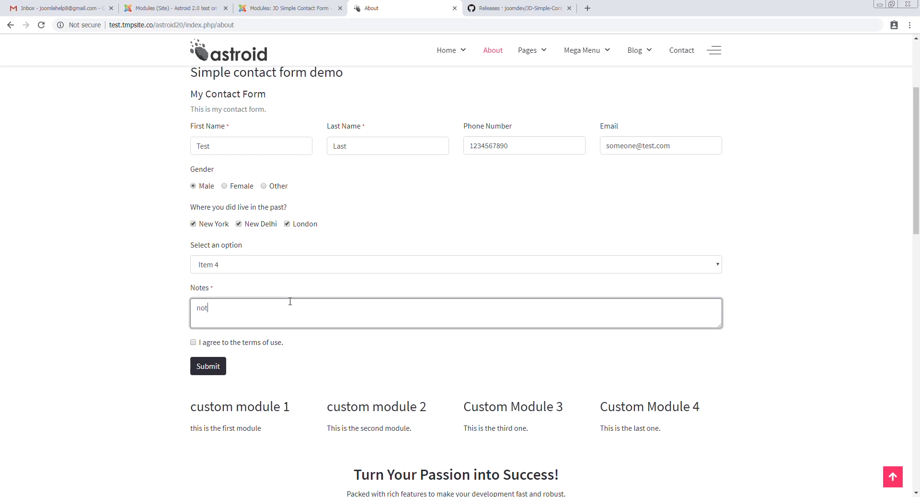
left_click(193, 342)
left_click(210, 369)
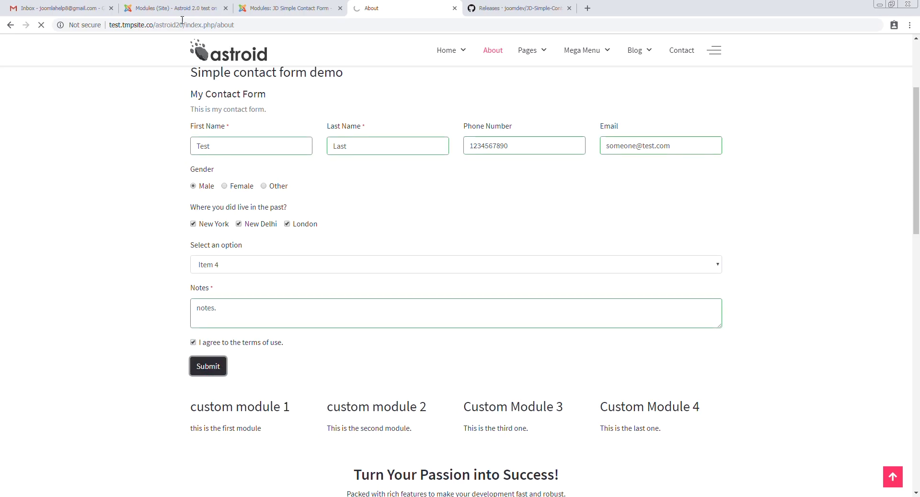
Refresh Gmail and open the 'New Submission on your contact form' email to review the submitted values
left_click(63, 6)
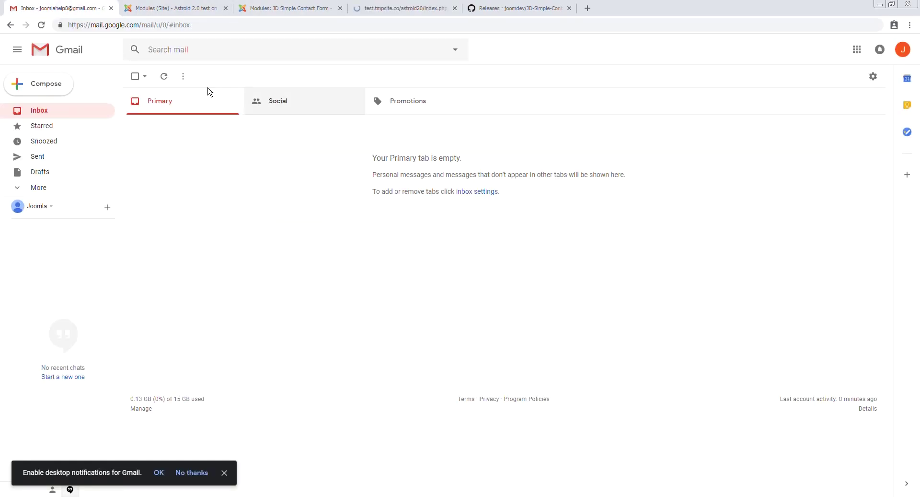
left_click(164, 76)
left_click(362, 123)
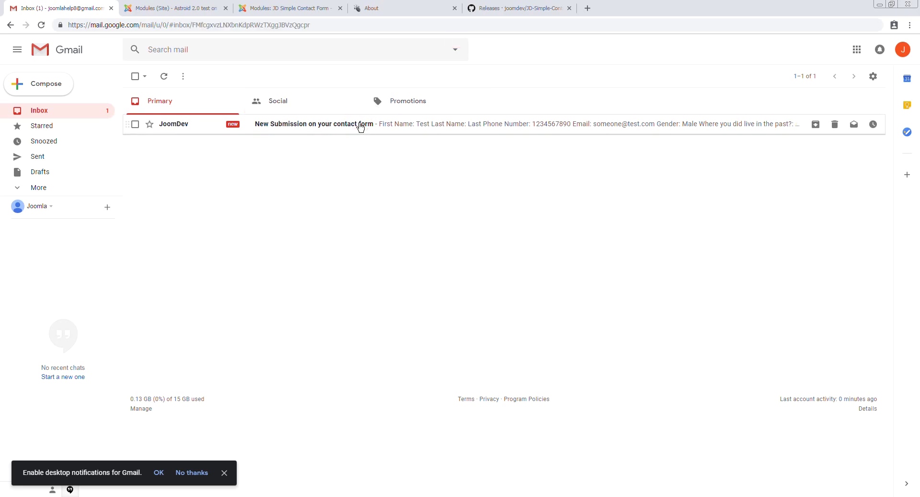
left_click_drag(383, 179, 571, 300)
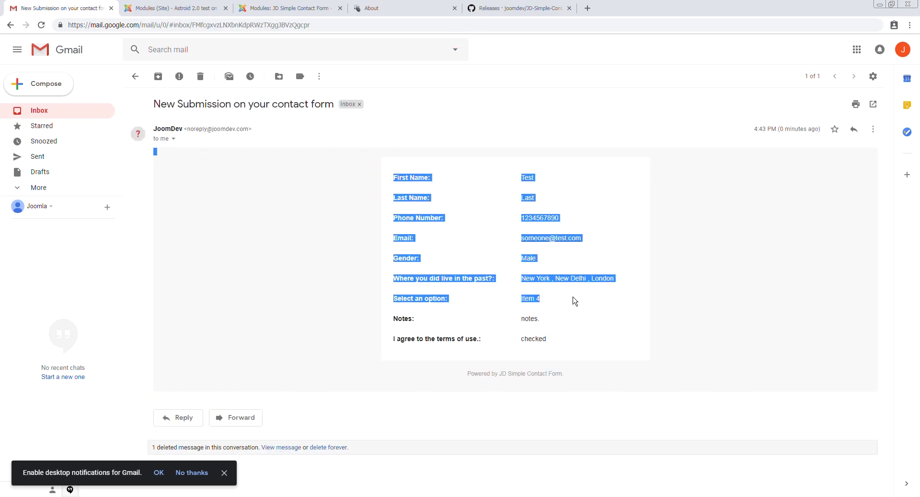
left_click(573, 295)
Check the terms of use row, dismiss the notifications prompt, and return to the About page's thank-you message
left_click(403, 339)
left_click_drag(402, 339, 564, 338)
left_click(224, 472)
left_click(407, 113)
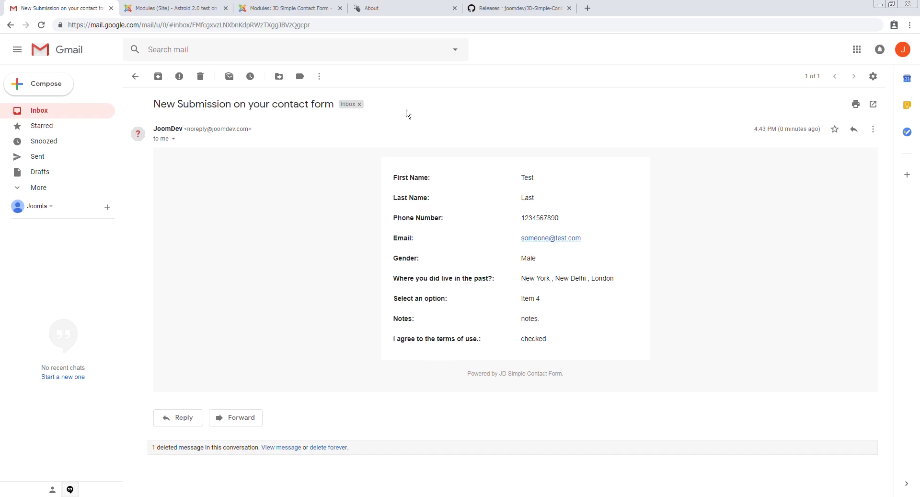
left_click(386, 7)
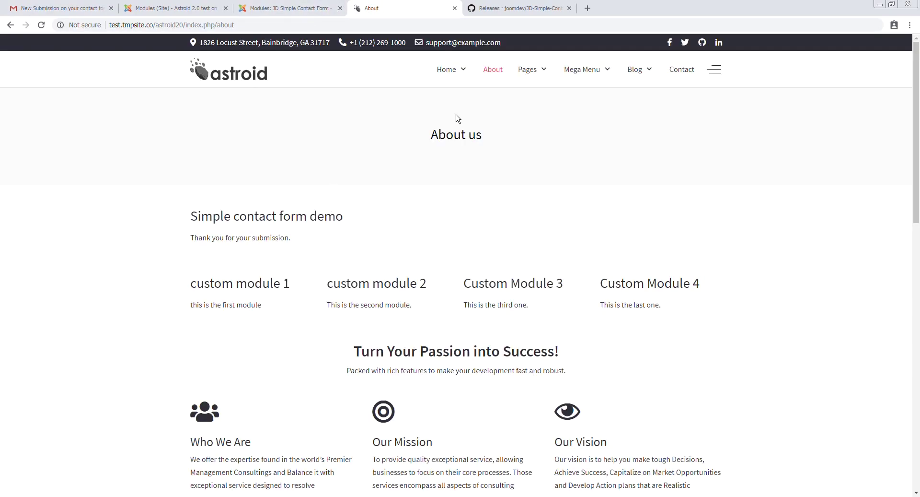
Set Enable Ajax to Yes in the module's main settings
left_click(316, 8)
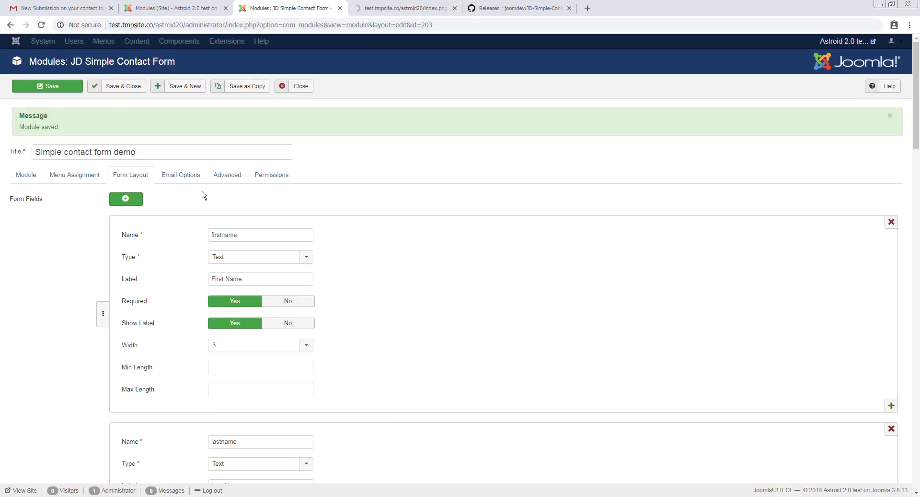
left_click(364, 7)
left_click(280, 8)
left_click(28, 177)
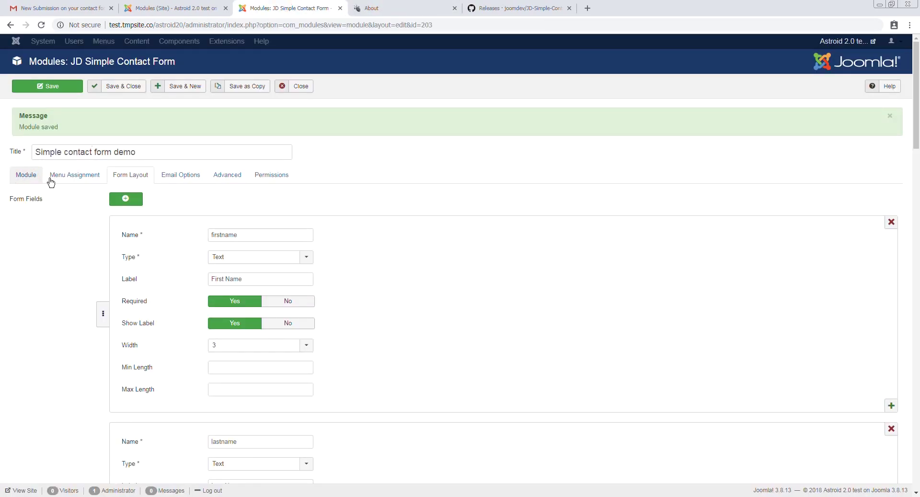
scroll(289, 269, "down", 7)
left_click(126, 123)
Change the submit button text to 'Go!', save the module, and view the About page
left_click(381, 9)
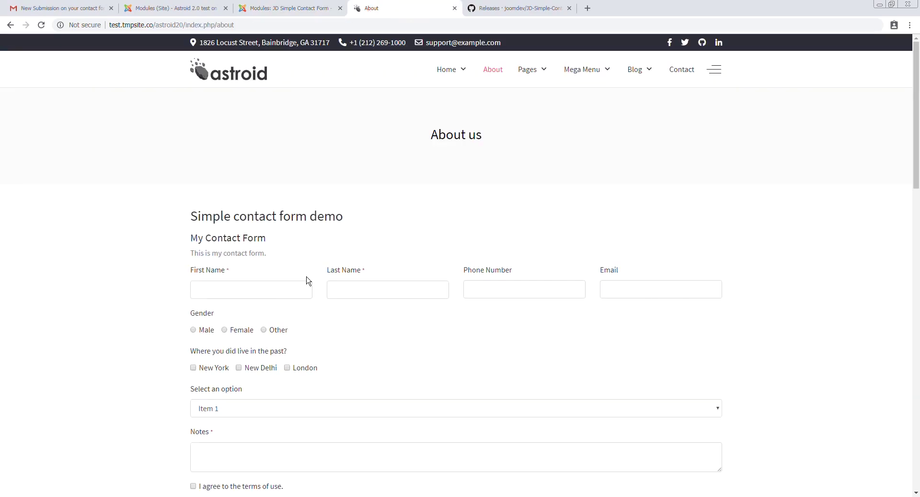
scroll(312, 360, "down", 4)
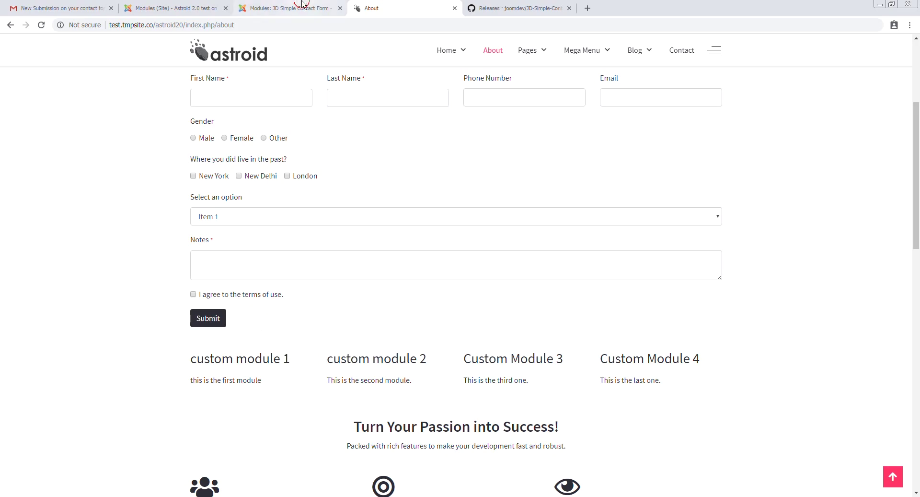
left_click(288, 8)
double_click(118, 146)
type("G")
scroll(211, 172, "up", 3)
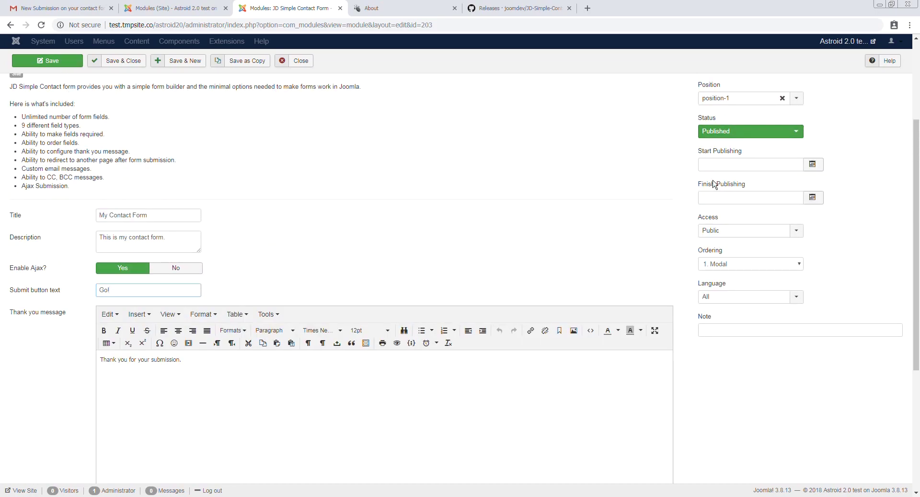
scroll(768, 158, "up", 3)
left_click(43, 87)
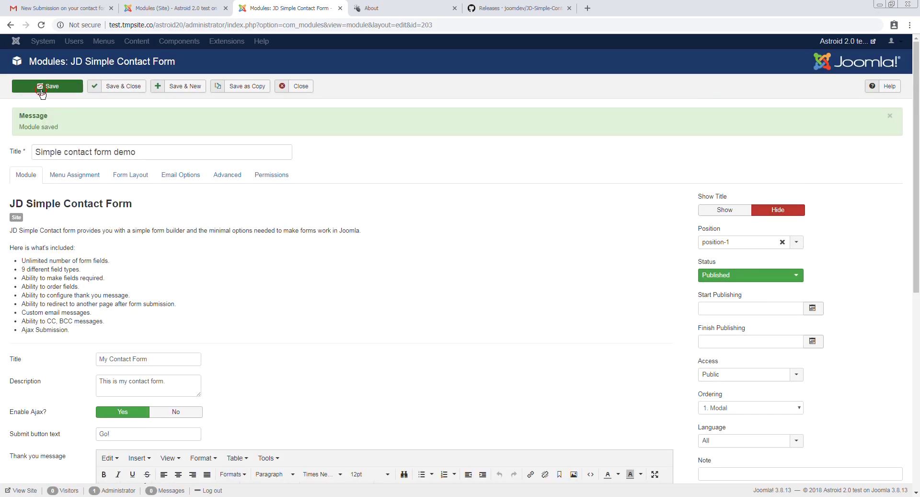
left_click(370, 8)
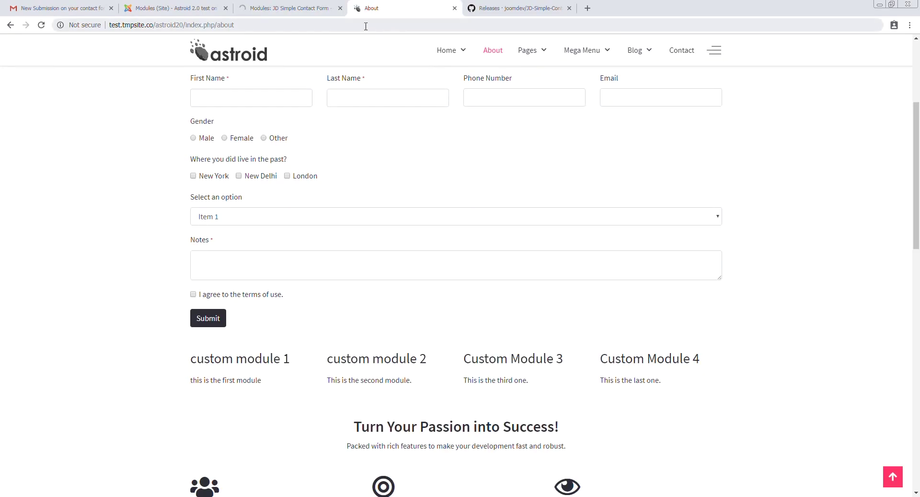
Reload the About page and enter 't', 'test' and 'test' as first name, last name and phone
left_click(364, 25)
key("Return")
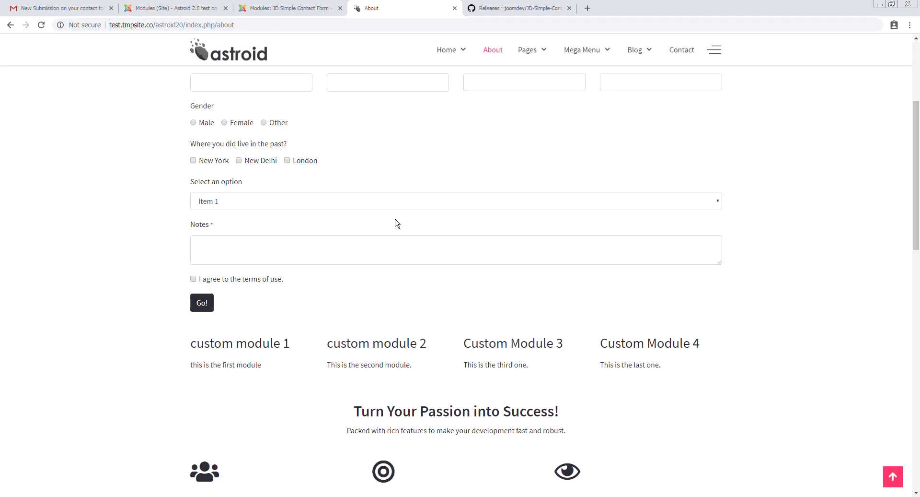
scroll(373, 239, "down", 2)
left_click(247, 170)
type("t")
left_click(350, 169)
type("test")
left_click(540, 168)
type("test")
left_click(652, 170)
Choose Female, tick New Delhi, pick Item 3, note 'test', accept the terms and submit
type("test")
left_click(225, 211)
left_click(238, 248)
left_click(243, 289)
left_click(228, 324)
left_click(232, 337)
type("test")
left_click(193, 366)
left_click(201, 391)
key("ctrl+a")
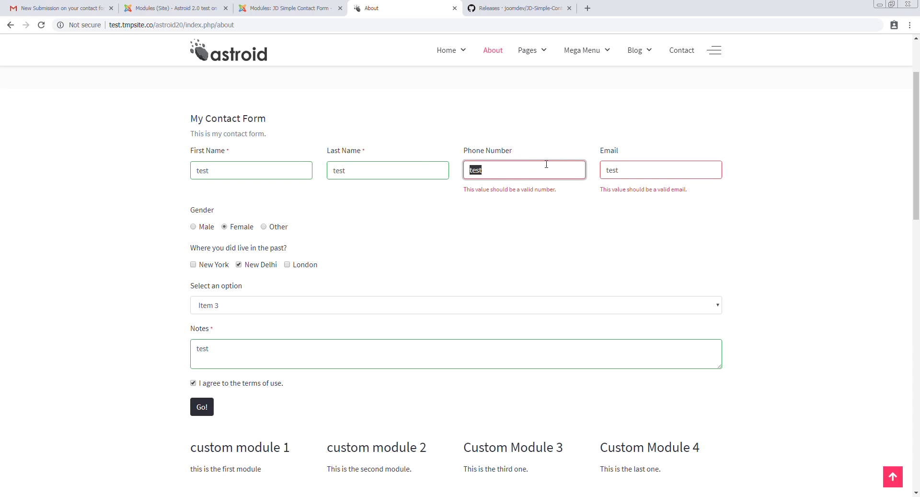
key("Tab")
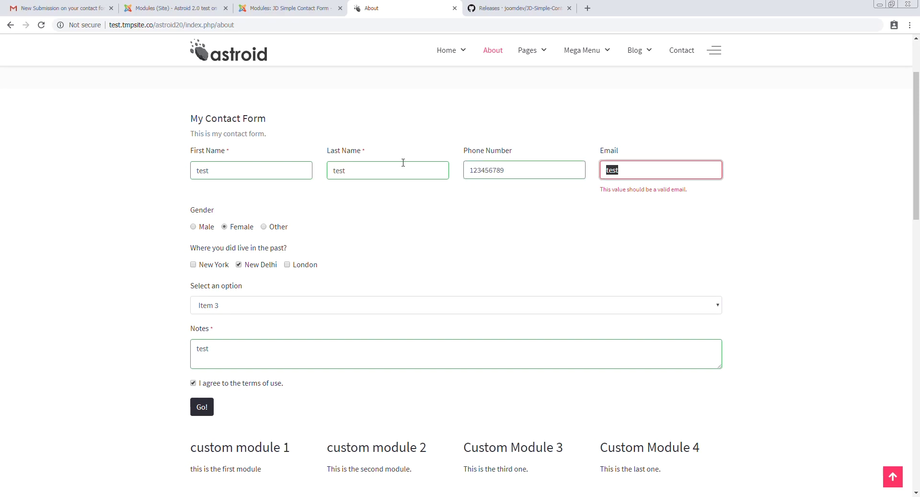
left_click(201, 392)
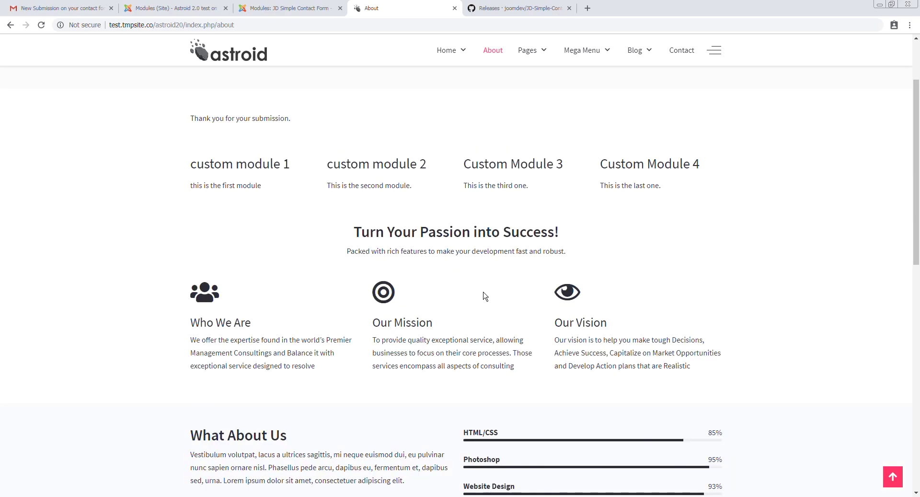
left_click(72, 8)
left_click(200, 78)
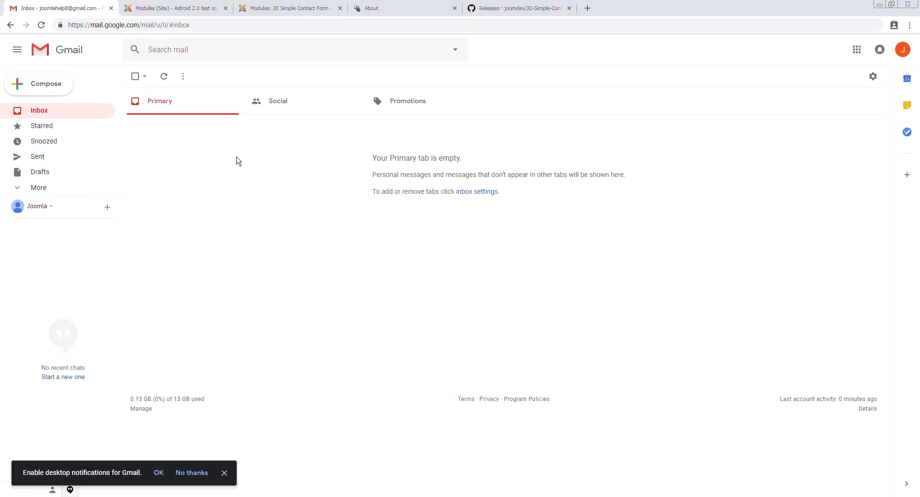
Dismiss Gmail's notification prompt, reopen the deleted submission e-mail, review its values and delete it
left_click(223, 473)
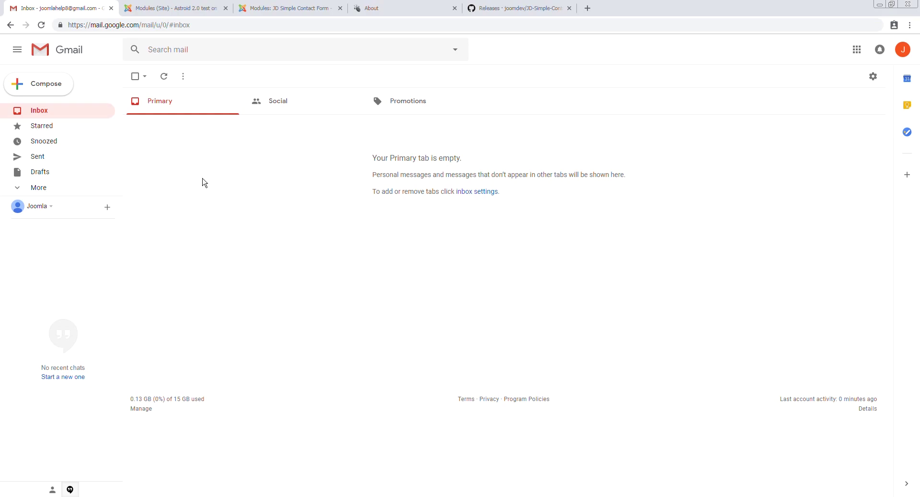
left_click(383, 8)
left_click(268, 25)
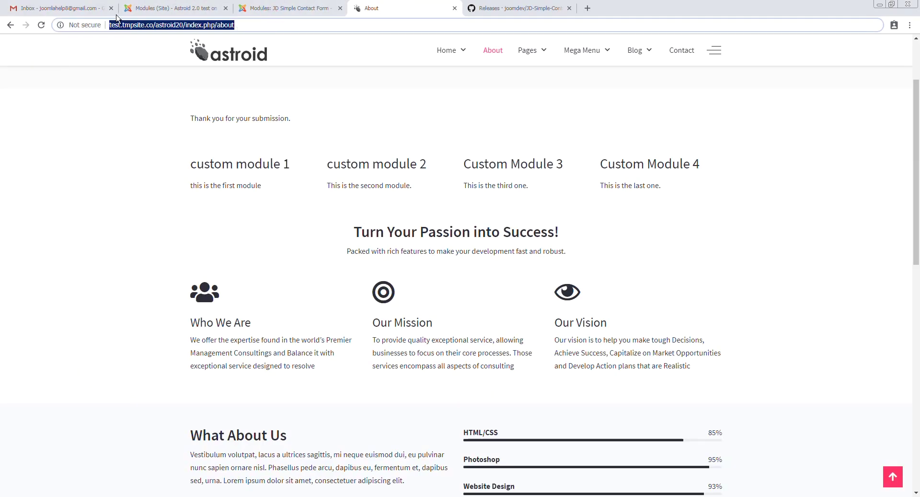
left_click(98, 5)
left_click(10, 25)
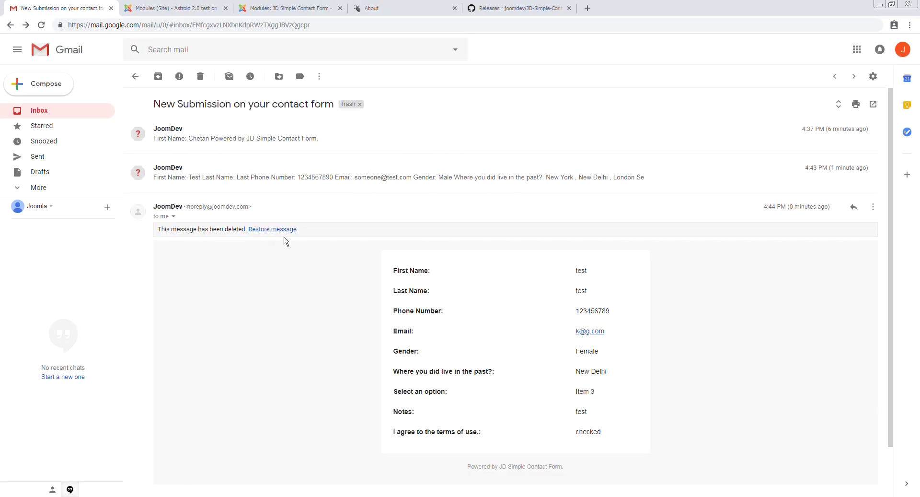
scroll(591, 248, "down", 2)
left_click_drag(567, 221, 631, 386)
left_click(482, 339)
scroll(432, 288, "up", 2)
left_click(200, 76)
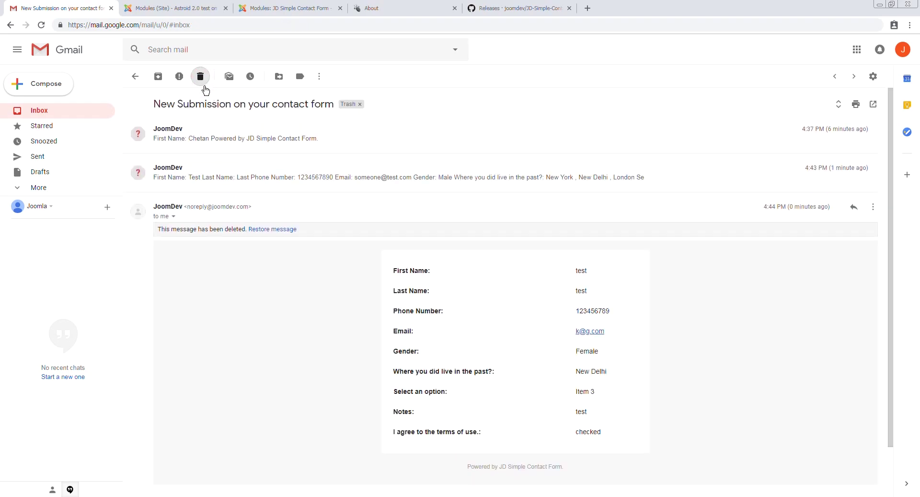
Return to the site's About page and select its address
left_click(403, 8)
scroll(306, 211, "up", 2)
left_click_drag(185, 187, 490, 274)
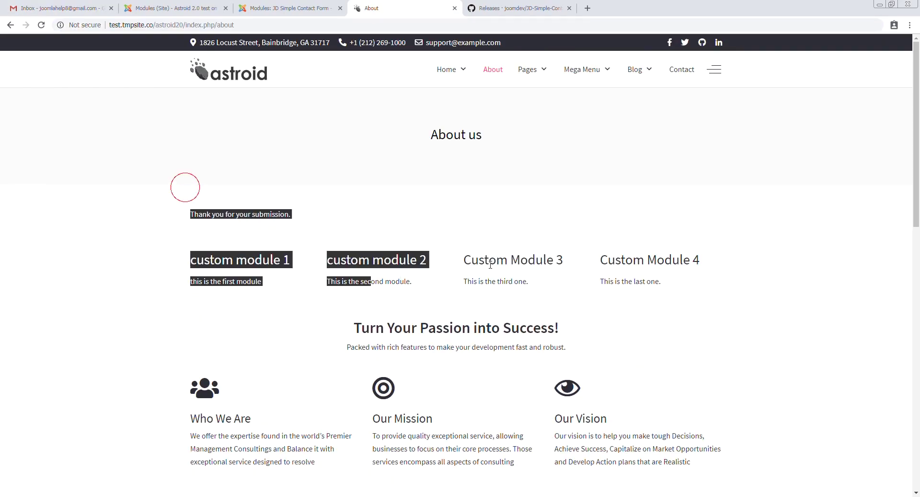
left_click(345, 27)
Reload the About page and review the module's Email Options, including the CC email setting
key("Return")
left_click(288, 8)
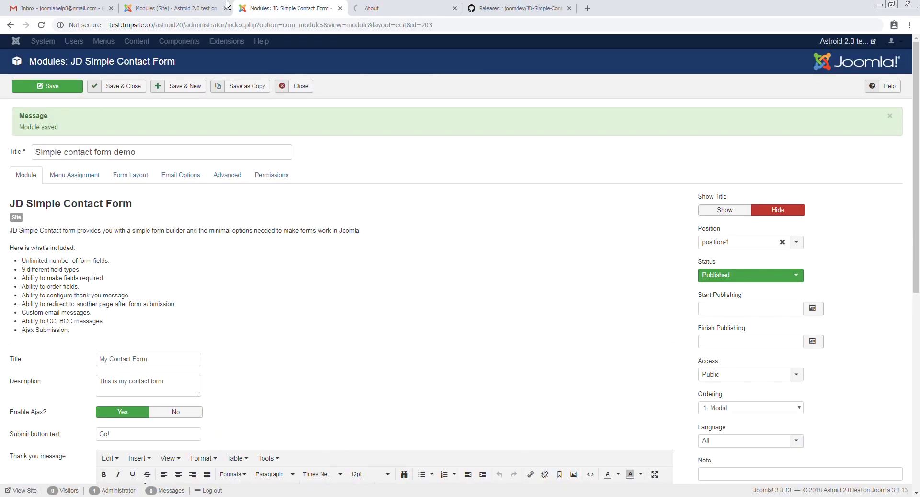
left_click(128, 176)
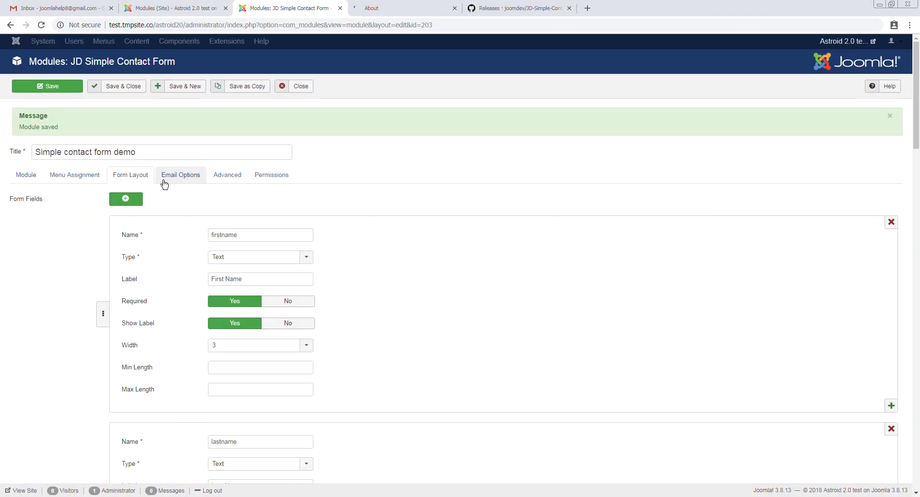
left_click(173, 180)
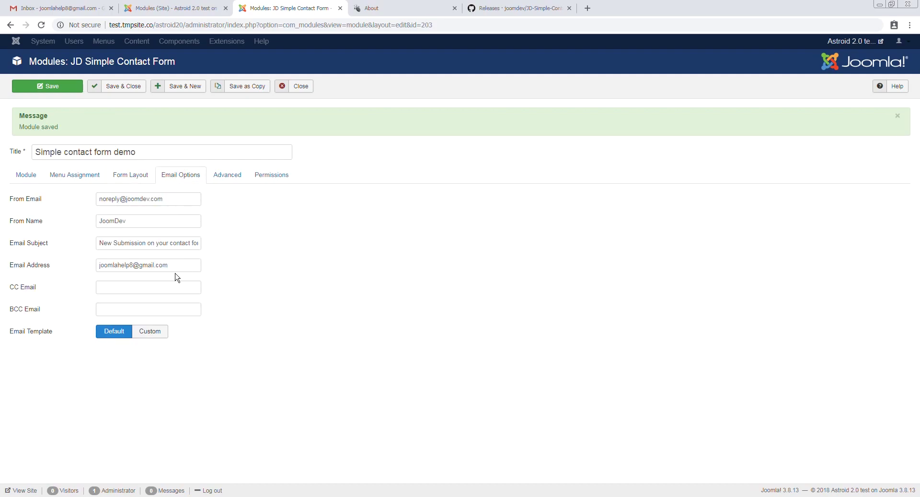
left_click(115, 282)
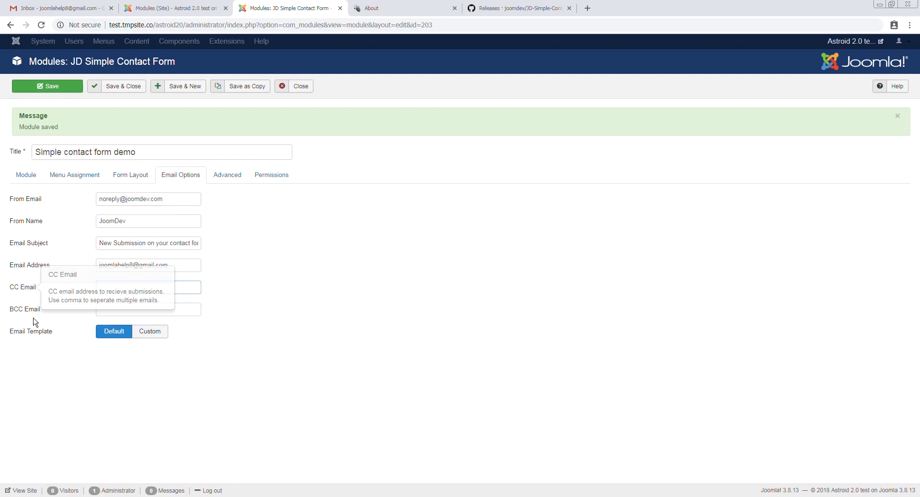
mouse_move(27, 294)
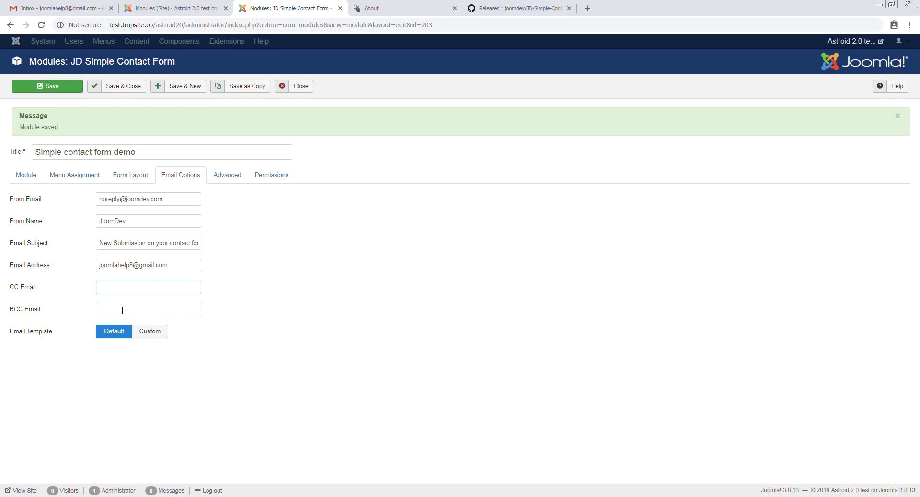
Try an extra recipient address and check the subject, then set Email Template to Custom
triple_click(179, 243)
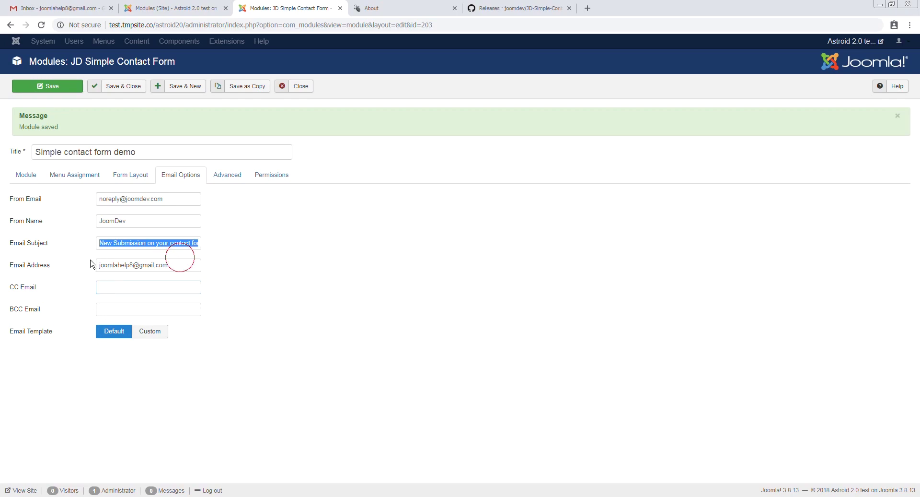
triple_click(182, 266)
left_click(181, 265)
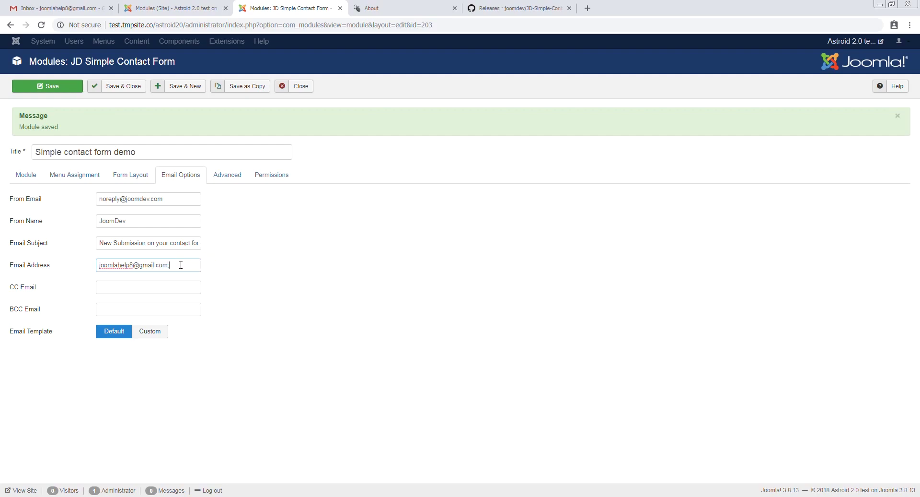
key("BackSpace")
key("BackSpace")
key("BackSpace")
key("BackSpace")
key("BackSpace")
key("BackSpace")
key("BackSpace")
key("BackSpace")
key("BackSpace")
key("BackSpace")
left_click_drag(173, 243, 235, 253)
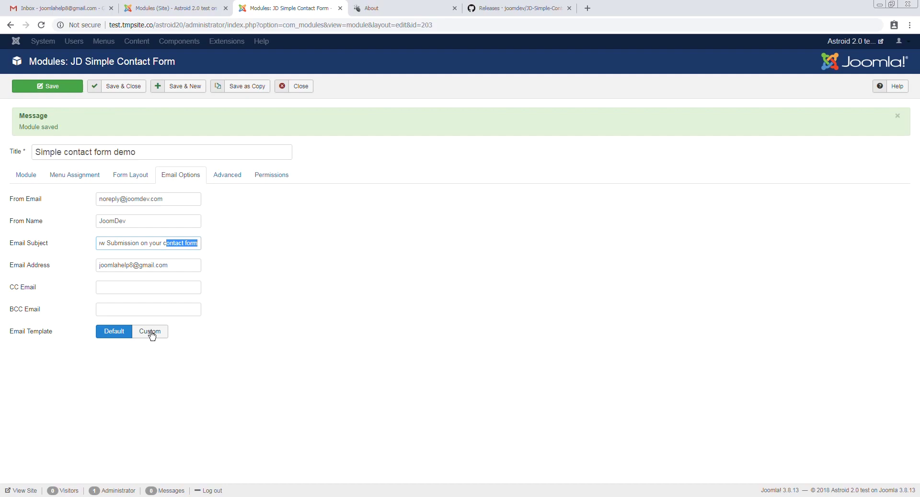
left_click(198, 243)
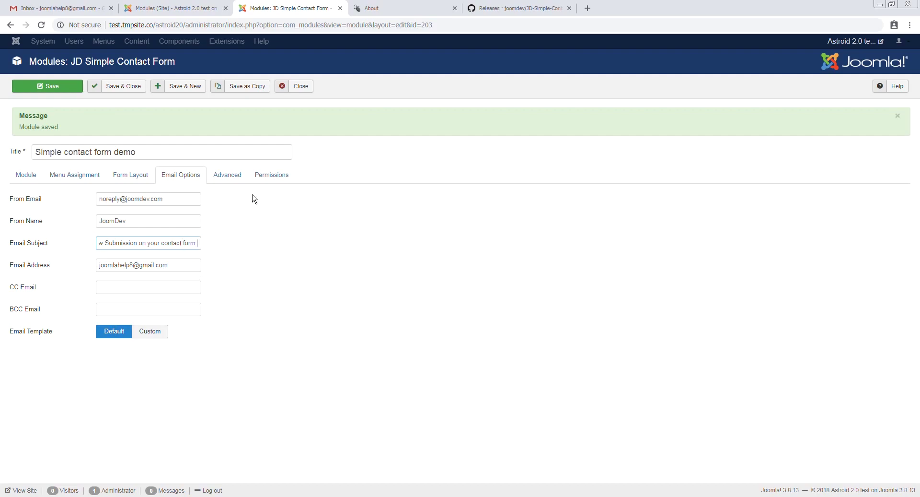
left_click(151, 331)
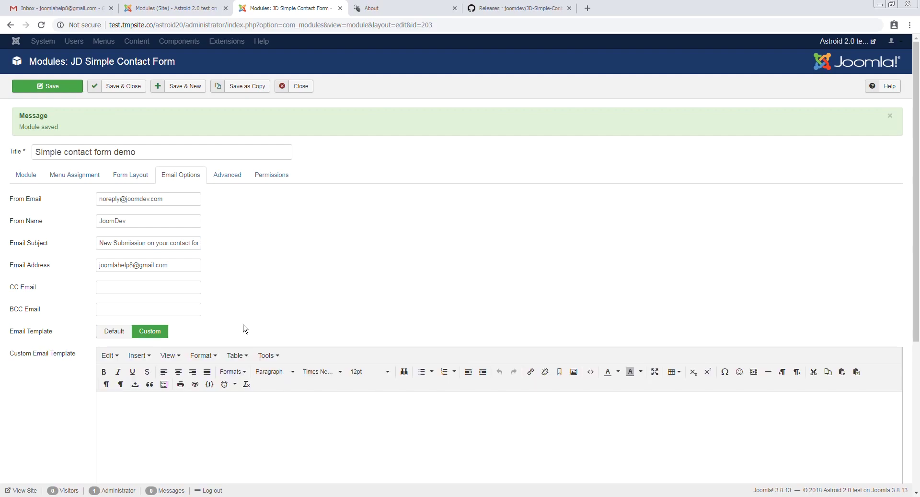
Save the module and look up the firstname field name in the form layout
scroll(242, 335, "down", 3)
key("ctrl+s")
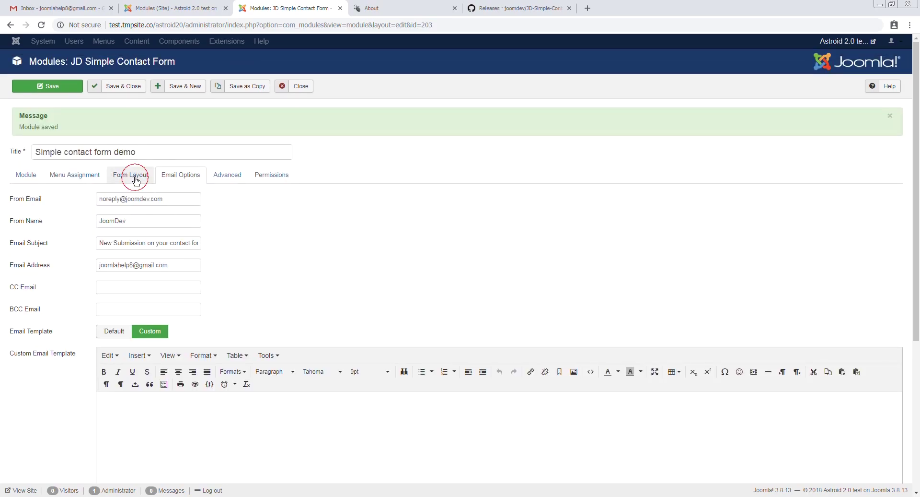
left_click(131, 174)
scroll(242, 228, "down", 1)
double_click(236, 187)
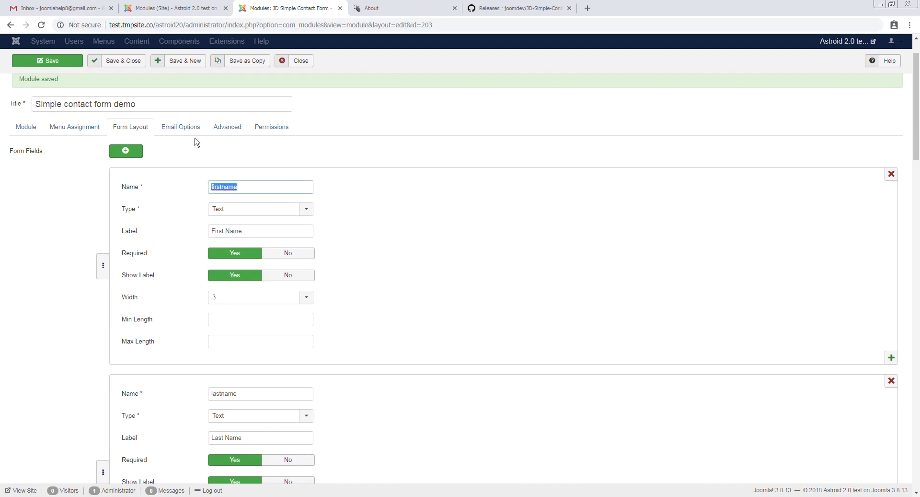
left_click(181, 127)
Set the email subject to 'New Submission from {firstname:value}' and Email Template to Default
left_click(172, 197)
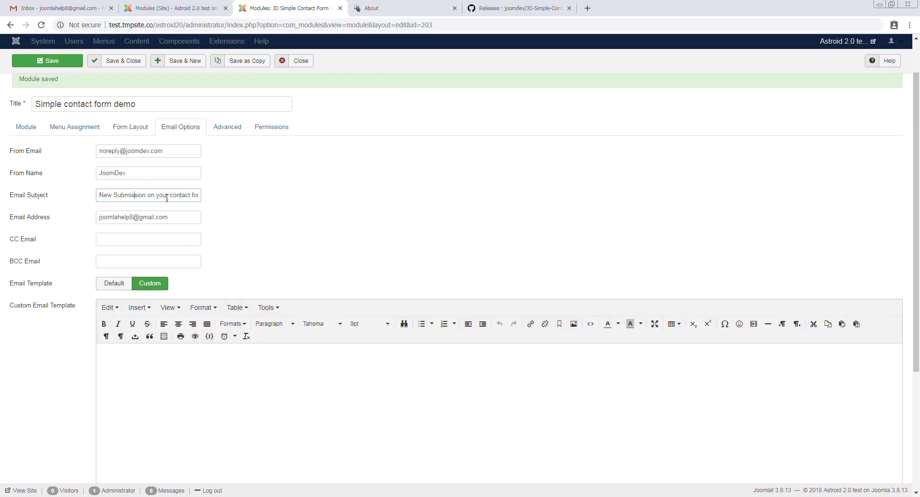
key("ctrl+a")
type("N")
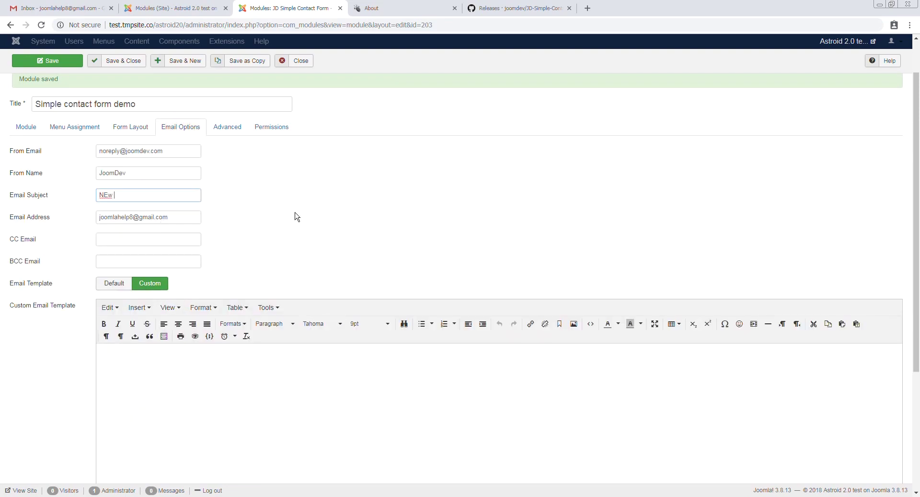
type("Ew aNew")
key("ctrl+a")
type("Ne")
type("w Submission from {firstname")
type(":value}")
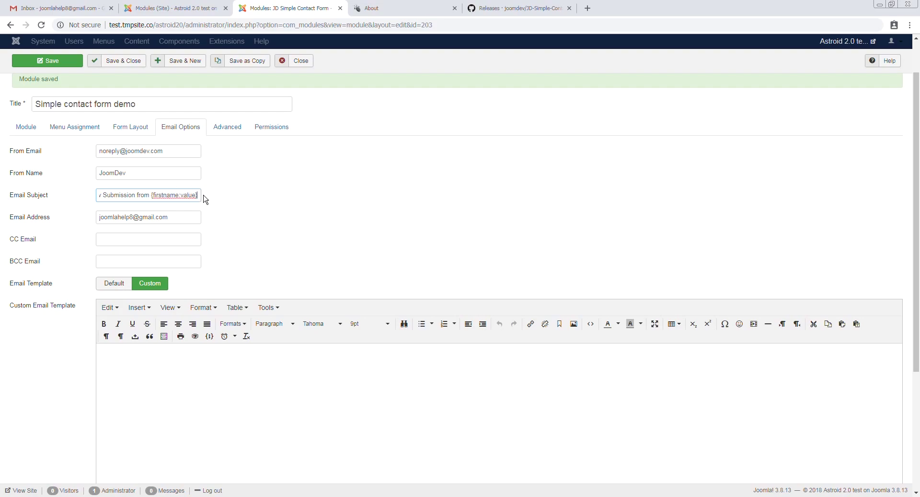
left_click(121, 286)
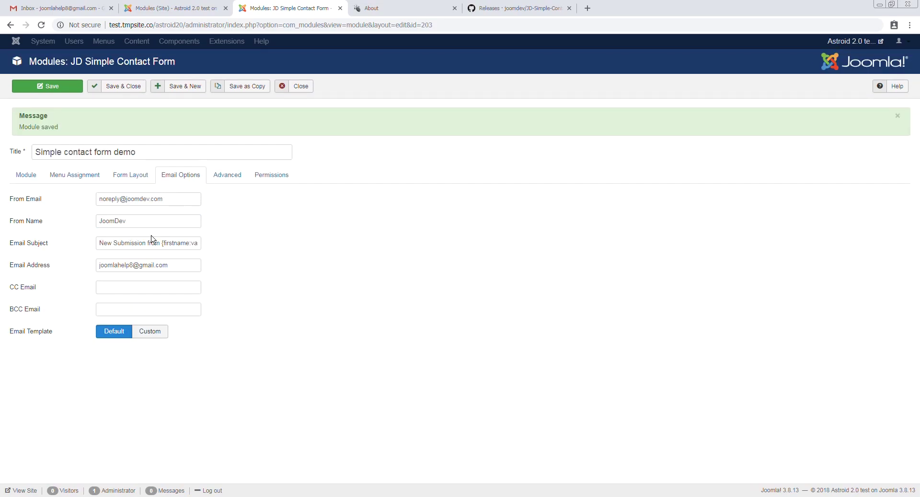
Check the contact form page, then save the module settings
left_click(385, 7)
left_click(256, 265)
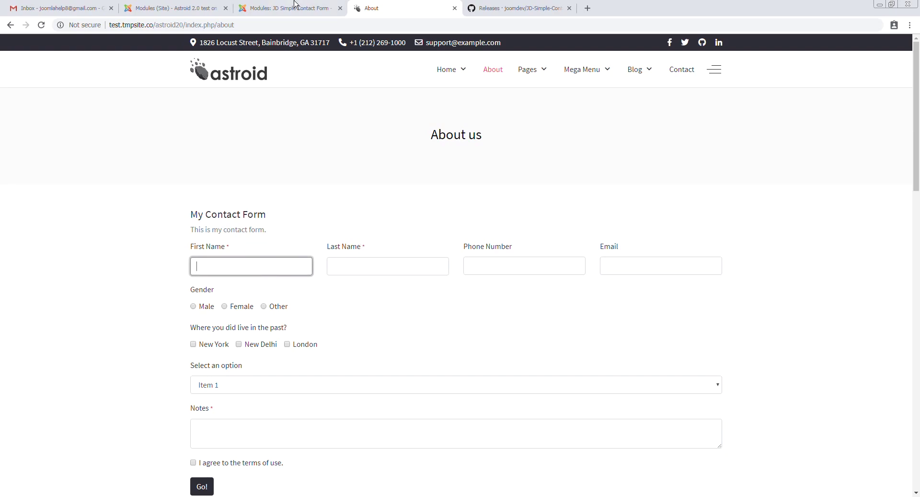
left_click(296, 5)
left_click_drag(164, 243, 263, 250)
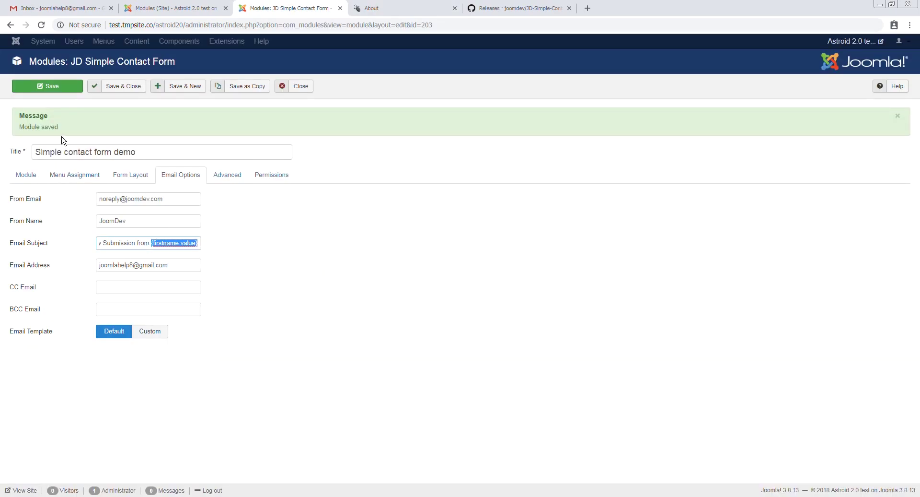
left_click(41, 88)
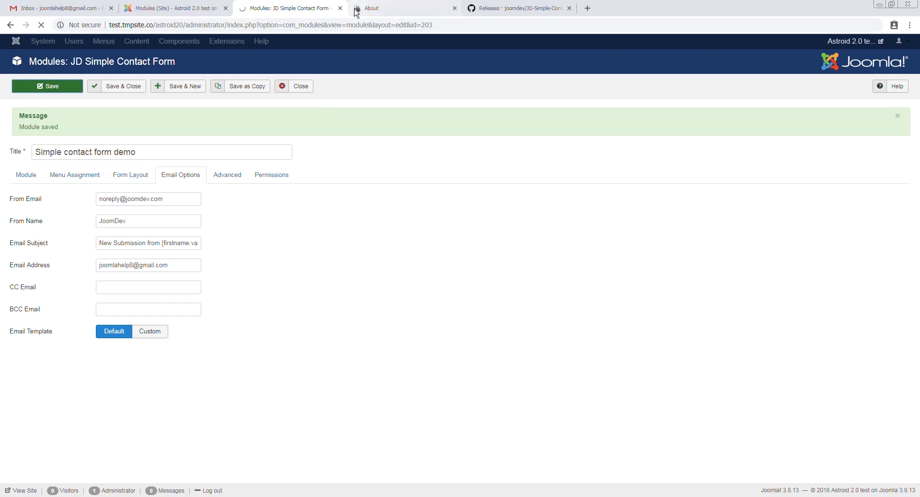
On the contact form, enter 'G' as the first name
key("ctrl+Tab")
left_click(240, 268)
type("test")
double_click(215, 265)
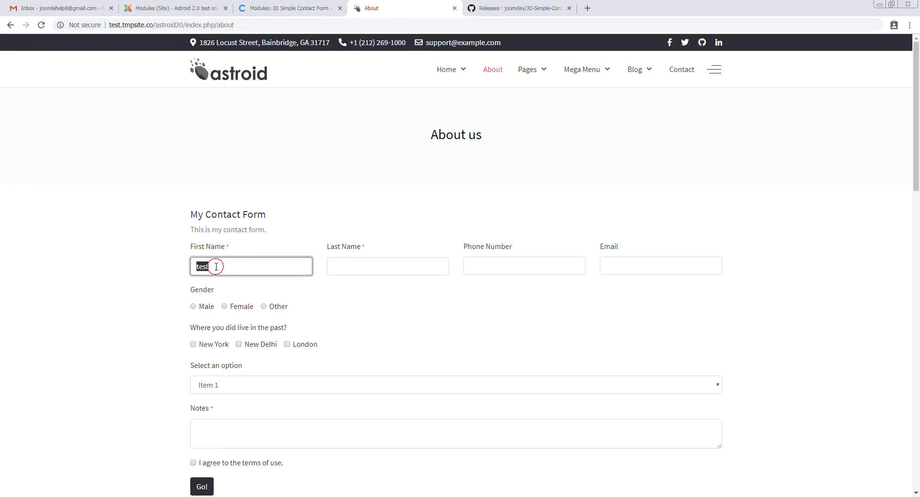
type("George")
key("ctrl+a")
Enter last name 't' and note 'te', accept the terms and submit the form
left_click(361, 263)
type("t")
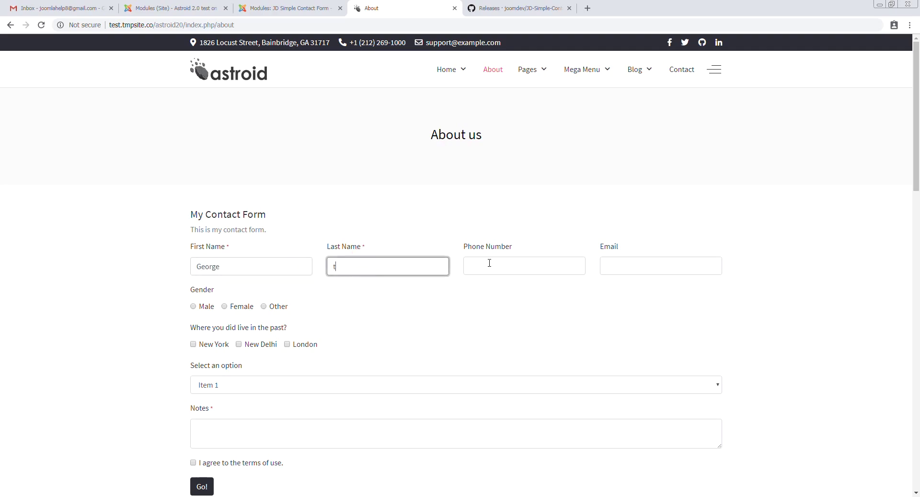
left_click(489, 264)
scroll(264, 355, "down", 4)
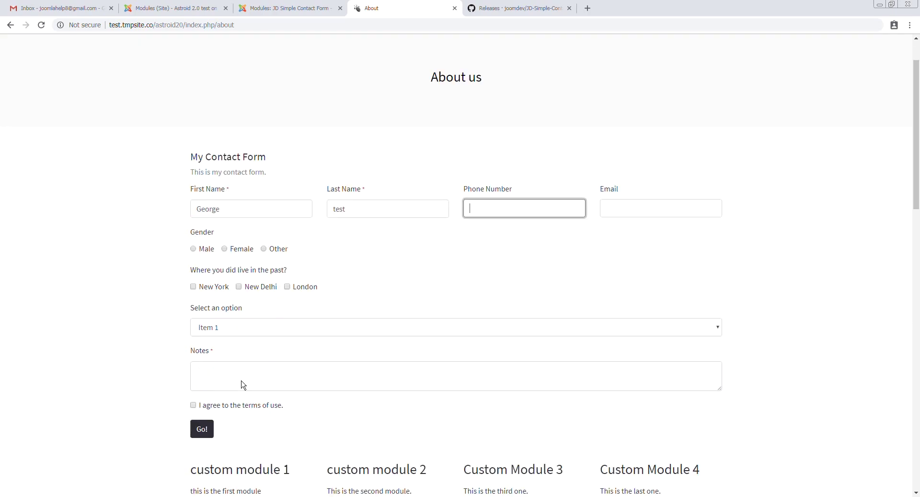
left_click(236, 240)
type("te")
left_click(193, 271)
left_click(202, 294)
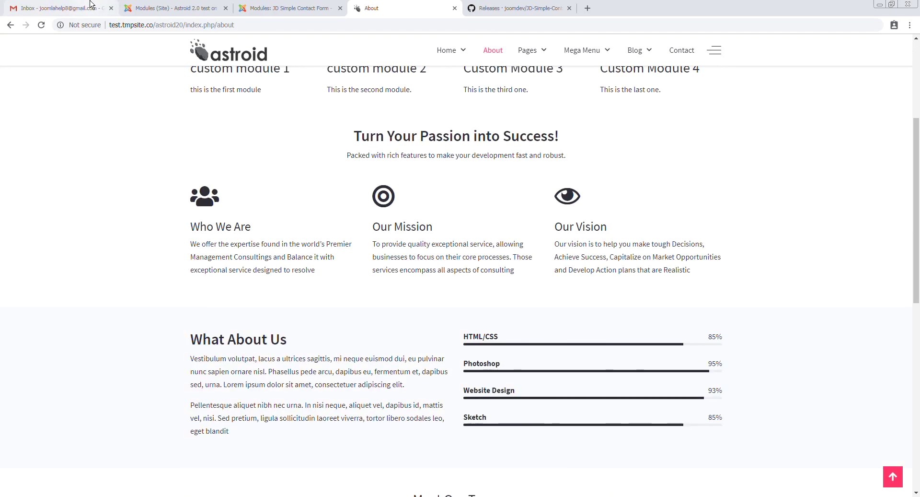
Refresh Gmail and open the new submission e-mail, whose subject shows the submitted first name
left_click(91, 4)
left_click(164, 76)
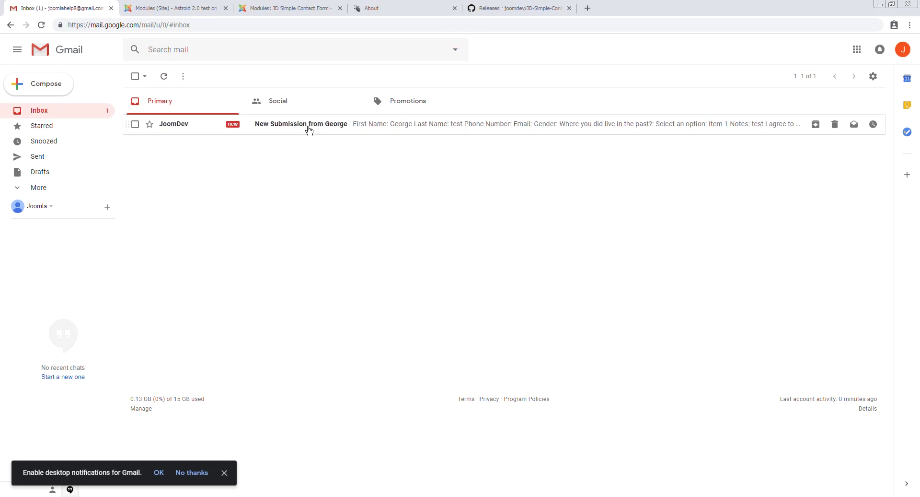
left_click(310, 130)
left_click_drag(161, 105, 286, 106)
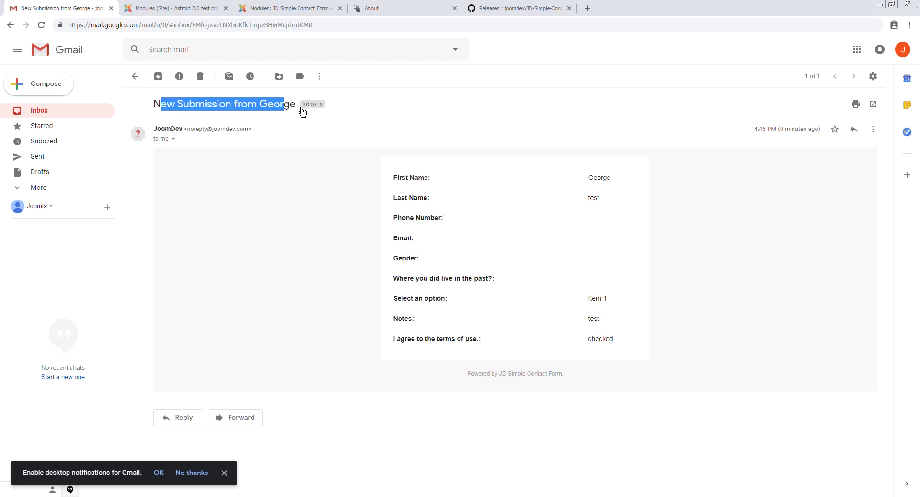
left_click(309, 6)
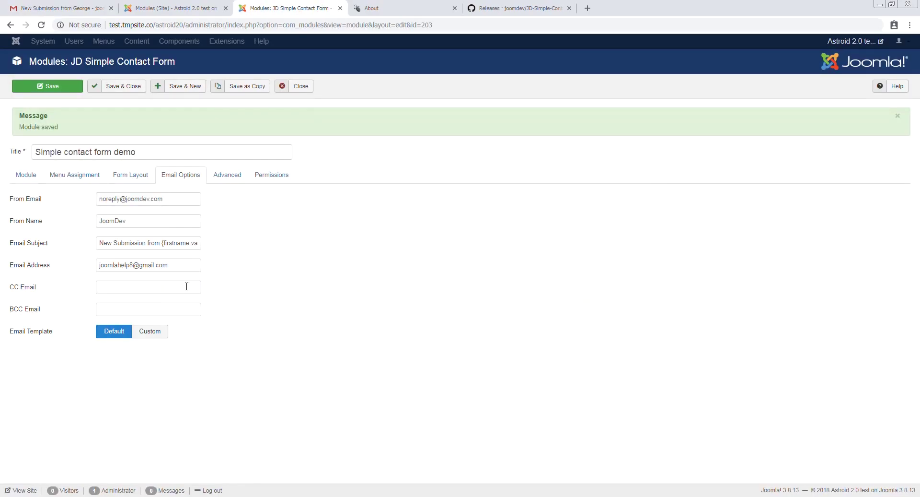
Make the thank-you message read 'Thank you for your submission {firstname:value}.' and save the module
left_click_drag(162, 243, 297, 247)
key("ctrl+c")
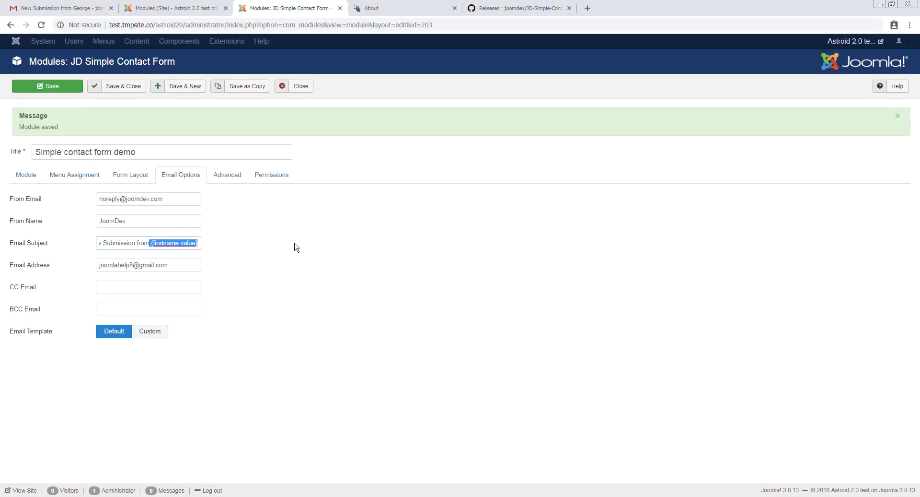
left_click(26, 174)
scroll(215, 311, "down", 5)
left_click(156, 281)
key("ctrl+v")
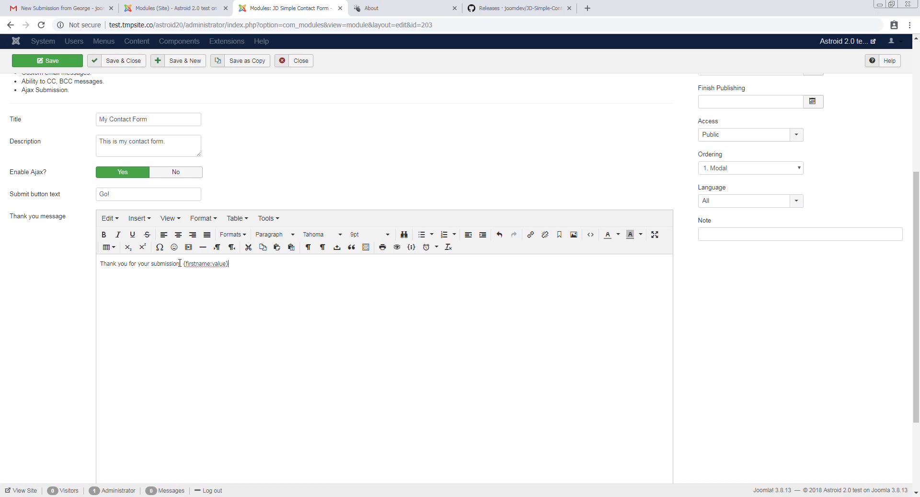
key("BackSpace")
left_click(237, 263)
left_click(63, 61)
scroll(241, 311, "down", 3)
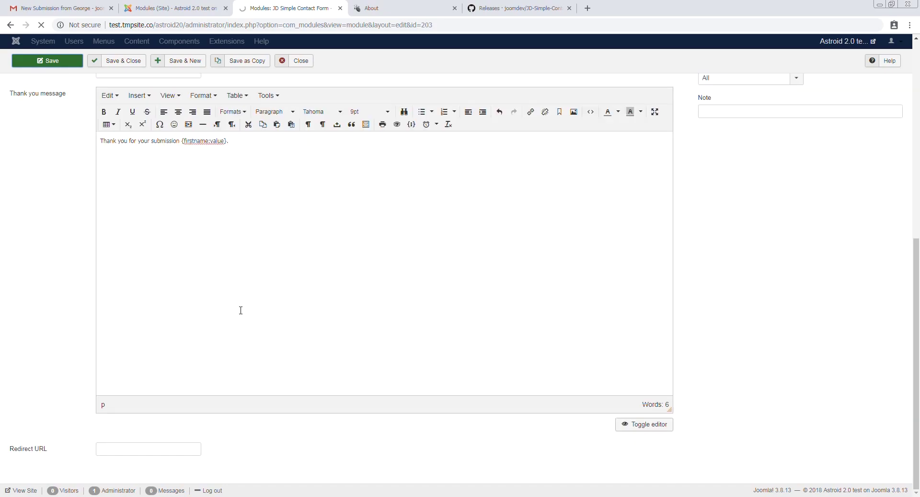
scroll(252, 321, "up", 4)
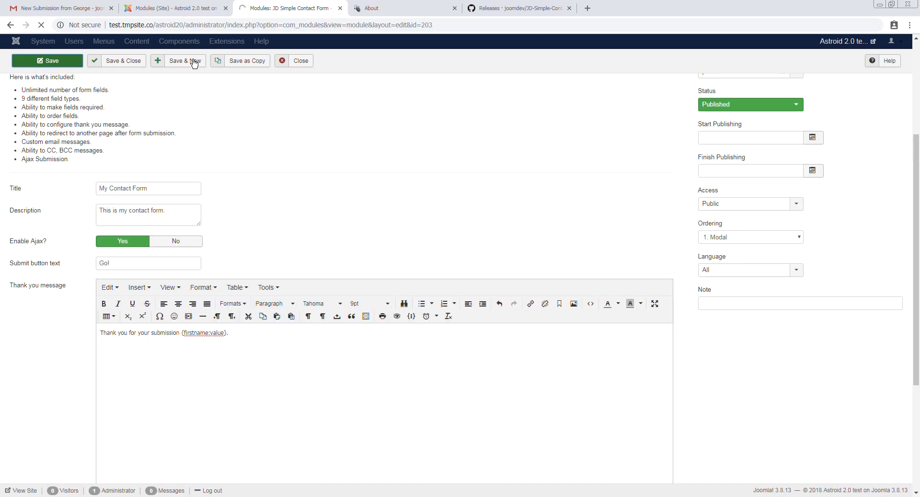
left_click(373, 8)
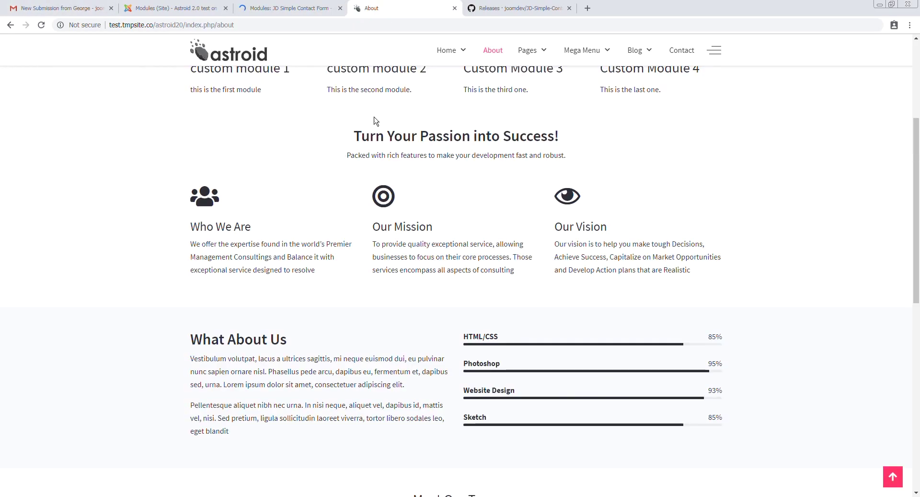
Delete the earlier submission e-mail from the Gmail inbox
scroll(375, 97, "up", 5)
left_click(62, 8)
left_click(195, 76)
left_click(382, 8)
Fill in the contact form's first name and the last name 't'
left_click(245, 268)
type("tin")
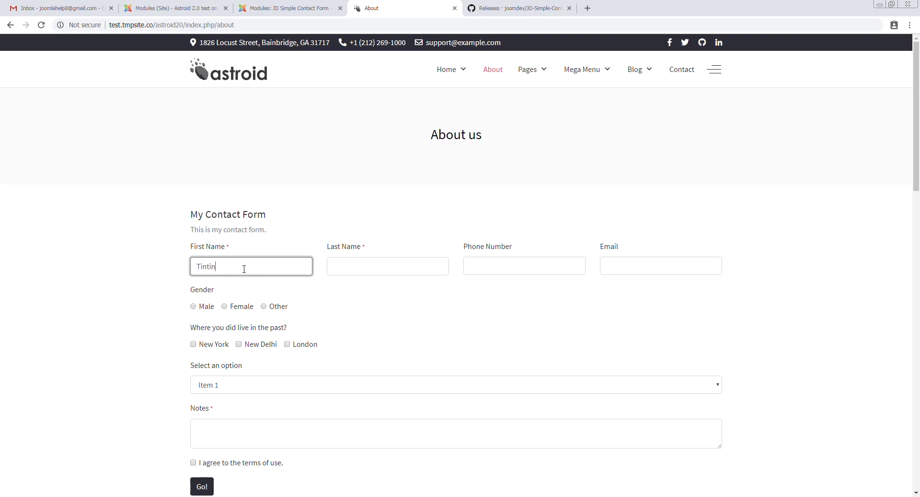
key("Tab")
key("BackSpace")
key("shift+Tab")
type("tin")
key("Tab")
type("t")
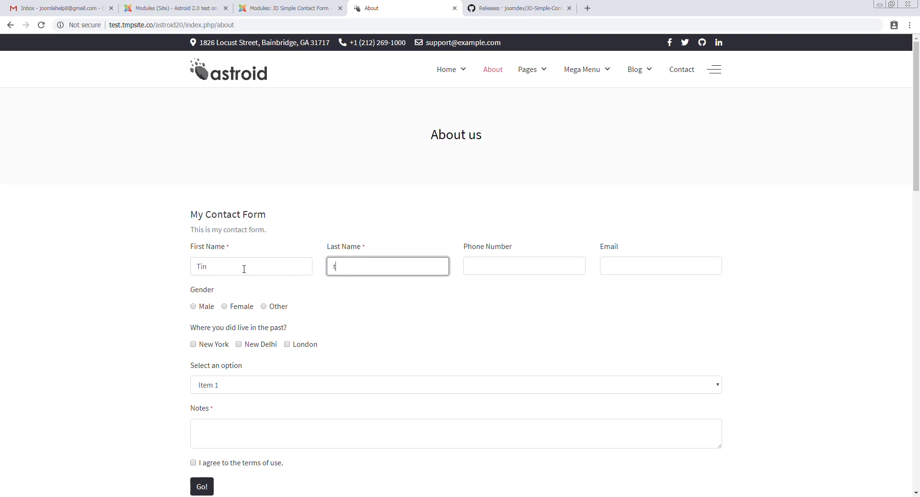
key("Tab")
Type 'test' in Notes, accept the terms, submit, and check the personalised thank-you message
left_click(266, 447)
type("test")
left_click(193, 462)
left_click(202, 487)
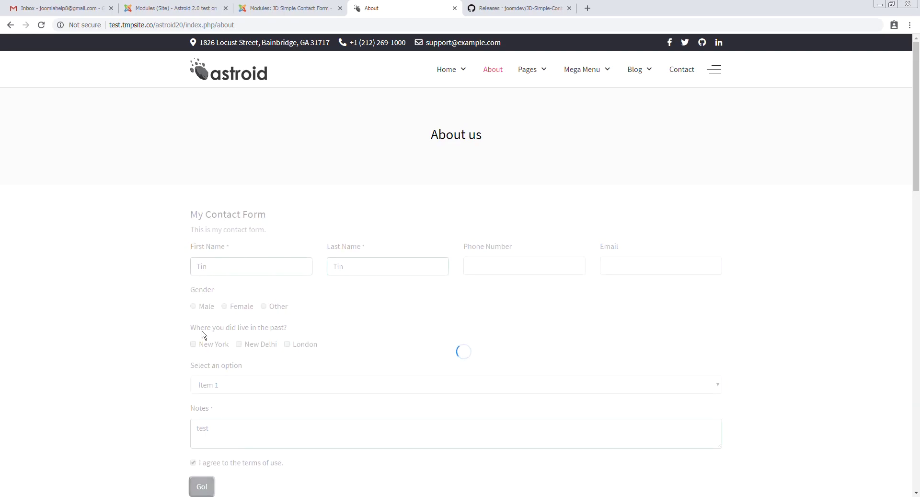
left_click_drag(239, 214, 357, 216)
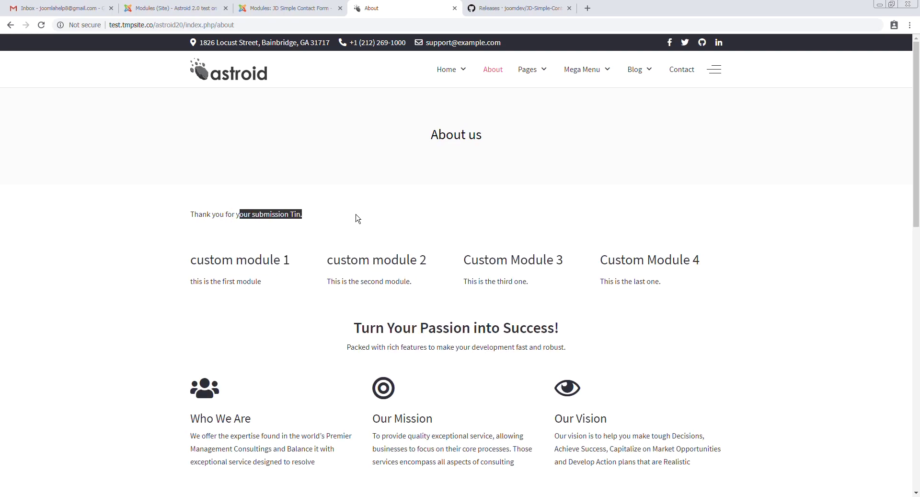
left_click(307, 8)
Open the latest 'New Submission from' e-mail in Gmail to confirm it arrived
scroll(269, 304, "down", 8)
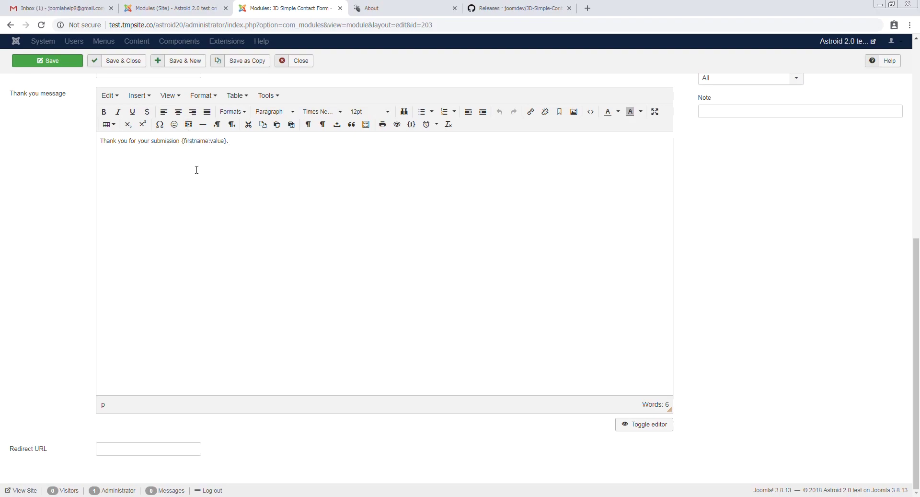
scroll(198, 170, "up", 5)
scroll(269, 288, "down", 5)
scroll(269, 288, "up", 8)
scroll(205, 252, "down", 8)
left_click(74, 5)
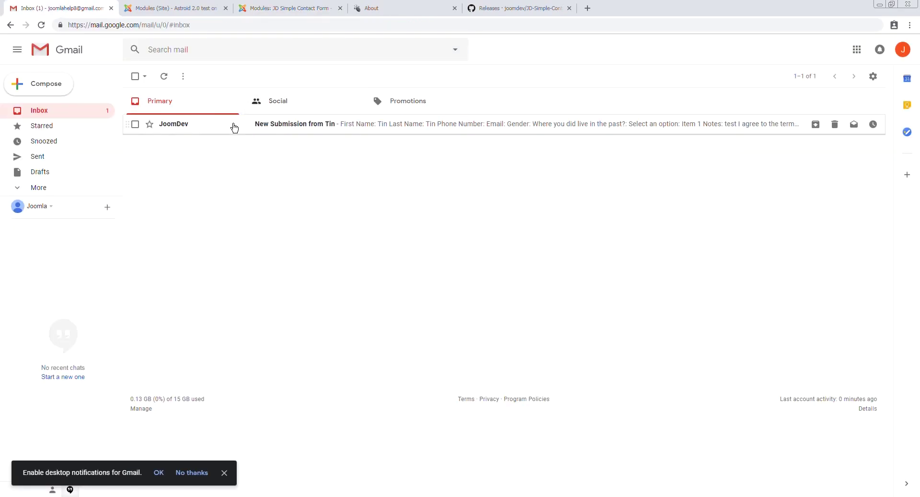
left_click(242, 123)
left_click(312, 7)
scroll(209, 215, "up", 3)
scroll(148, 404, "down", 3)
Select the first-name placeholder in the thank-you message for reuse
left_click(141, 446)
scroll(228, 265, "up", 5)
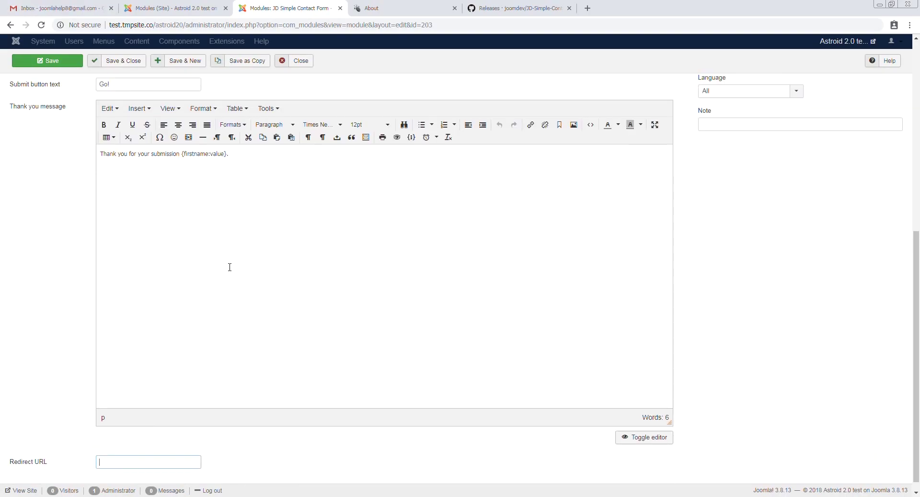
scroll(240, 299, "down", 5)
left_click_drag(228, 189, 183, 187)
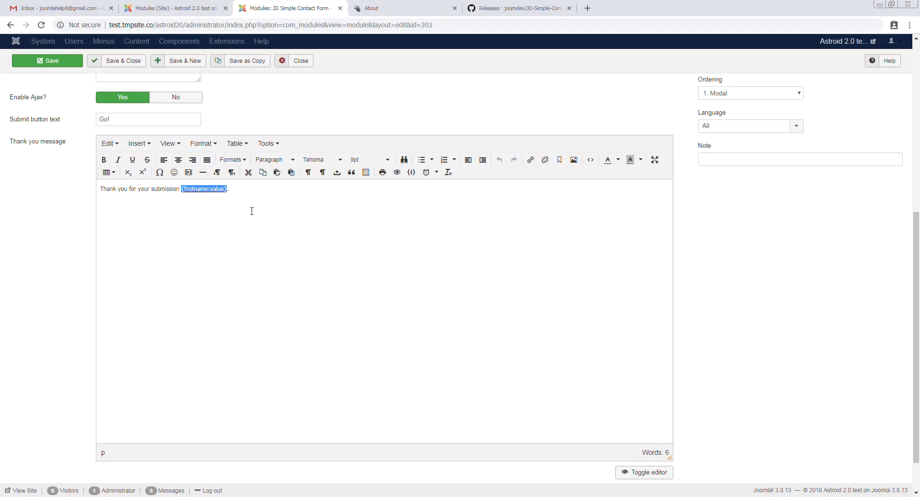
scroll(281, 322, "down", 1)
left_click(141, 447)
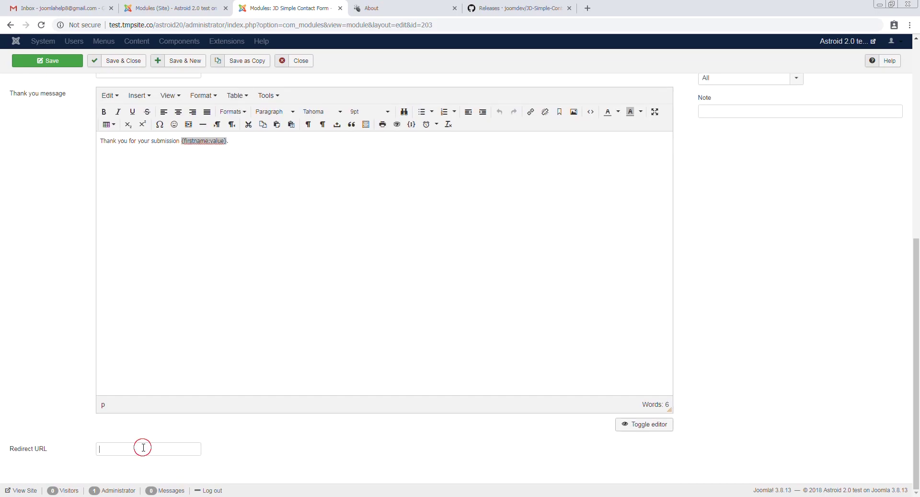
type("httsp://")
key("ctrl+a")
type("https://joomd")
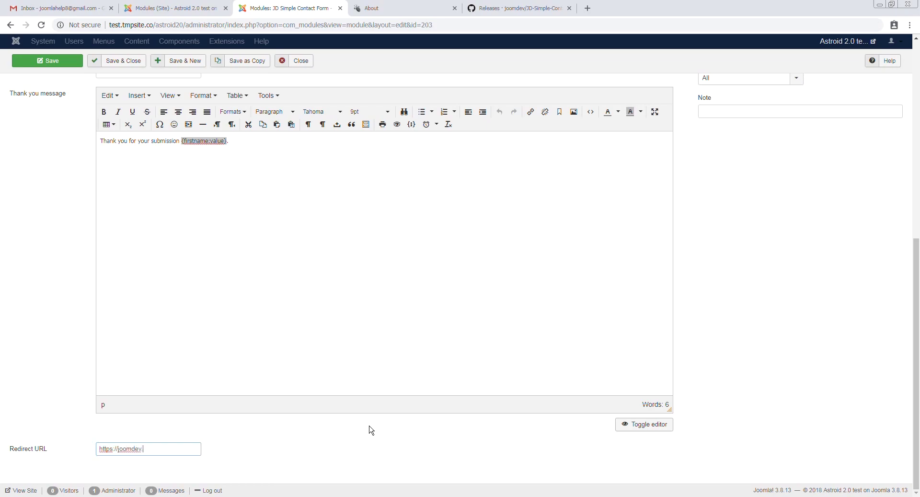
key("ctrl+v")
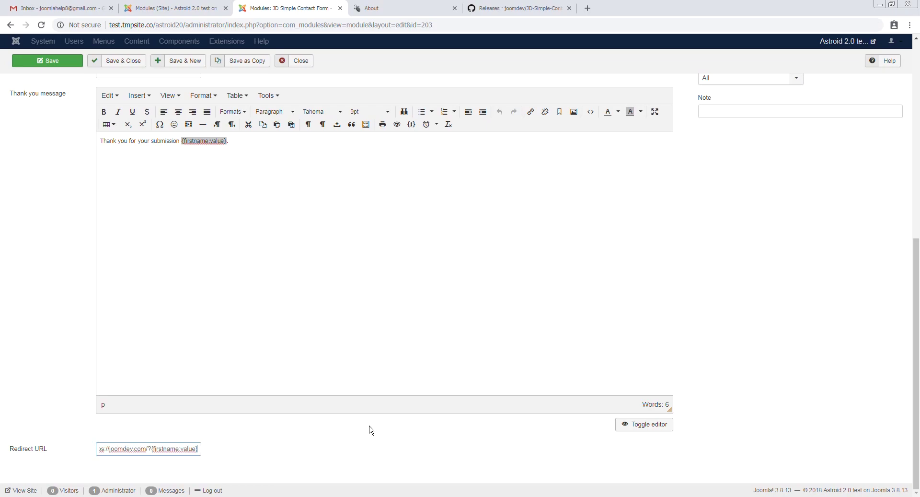
key("ctrl+z")
type("name=")
key("ctrl+v")
Check the name parameter in the redirect address, then select the whole thank-you message
key("ctrl+a")
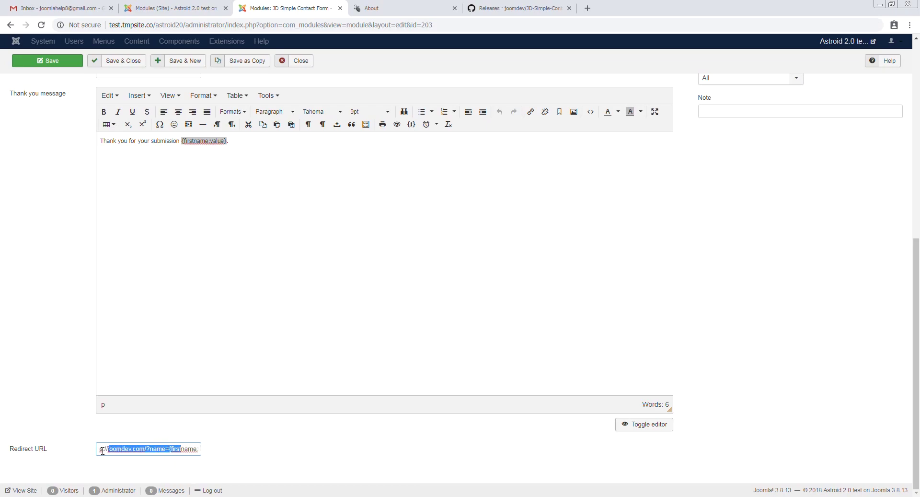
left_click(324, 265)
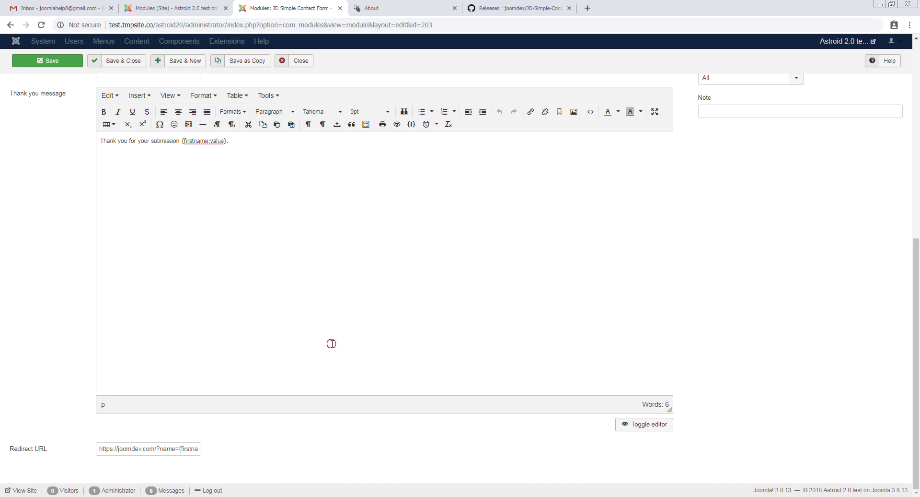
triple_click(167, 449)
left_click_drag(163, 448, 222, 456)
key("ctrl+c")
left_click_drag(131, 449, 194, 450)
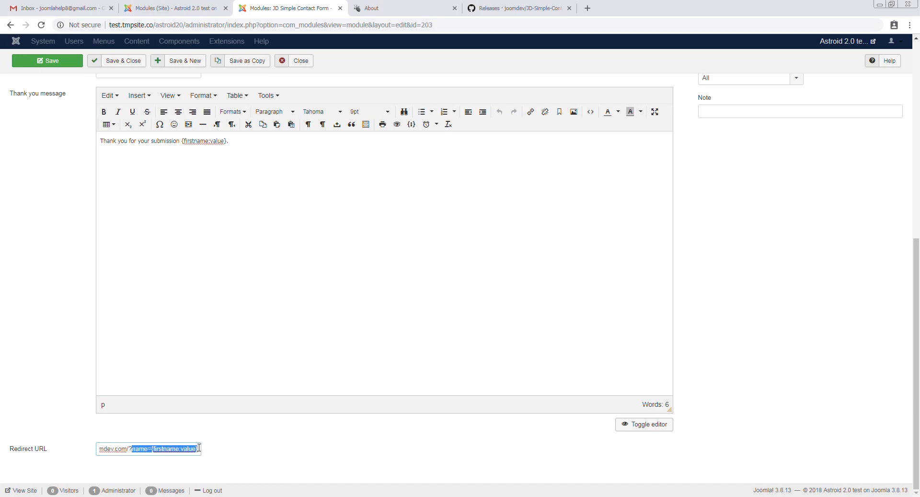
left_click(364, 270)
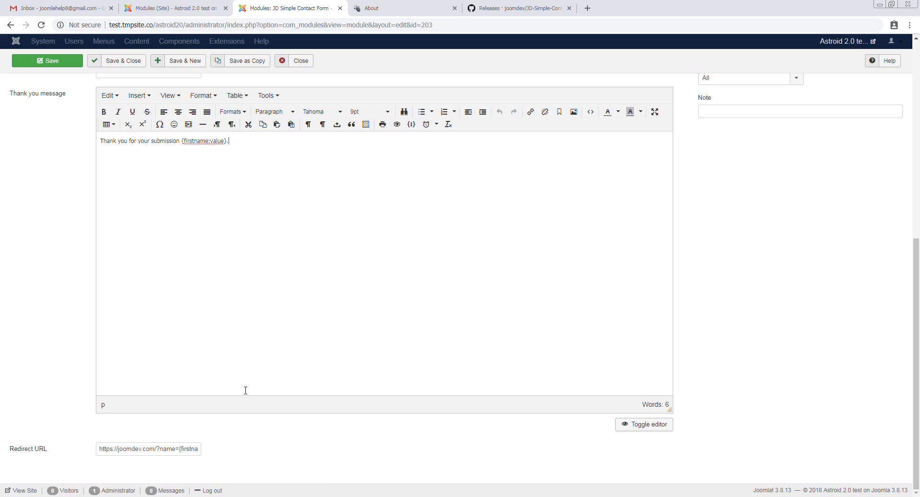
scroll(251, 329, "up", 5)
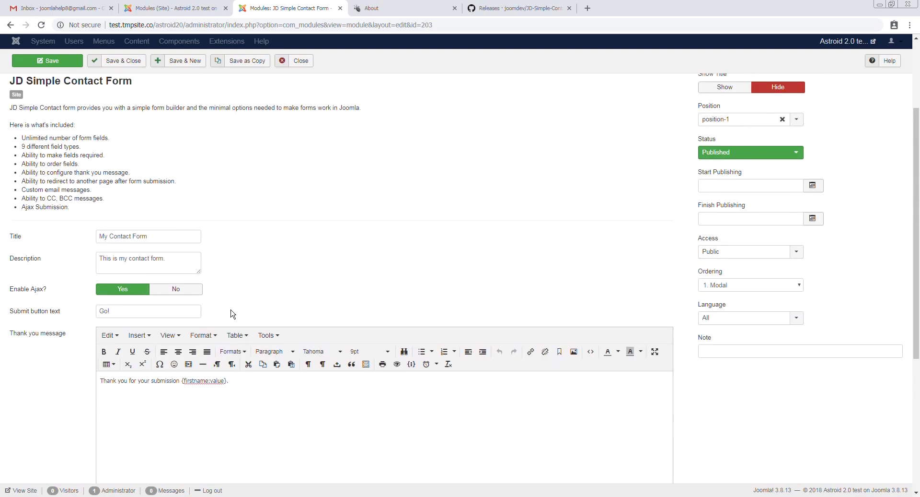
key("ctrl+a")
Clear the thank-you message, save the module, and reload the site's About page
key("BackSpace")
left_click(61, 70)
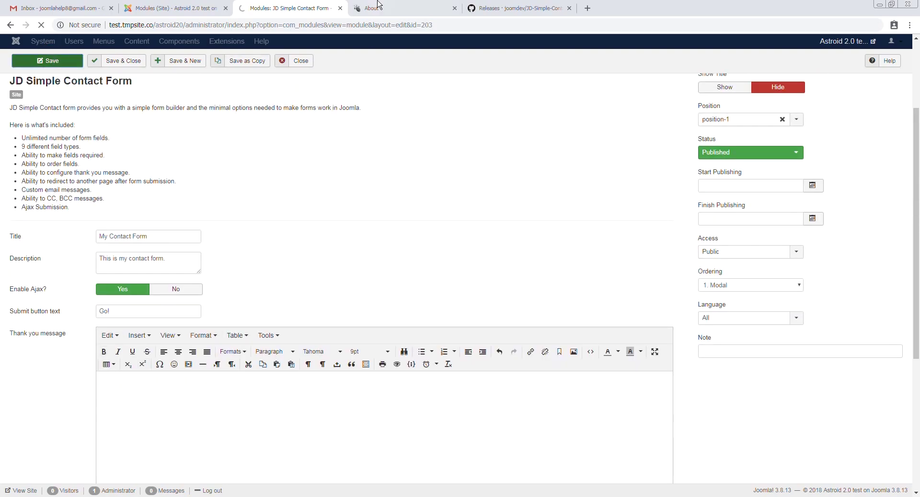
left_click(378, 5)
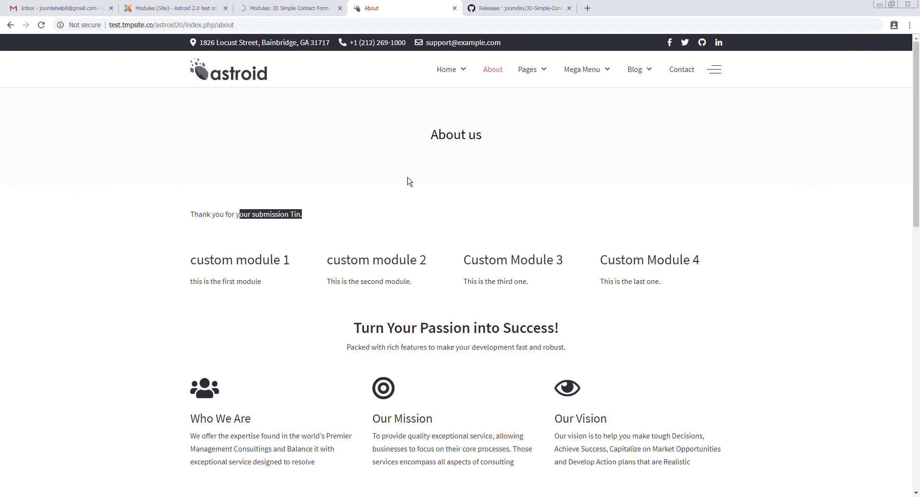
left_click(372, 210)
left_click(490, 68)
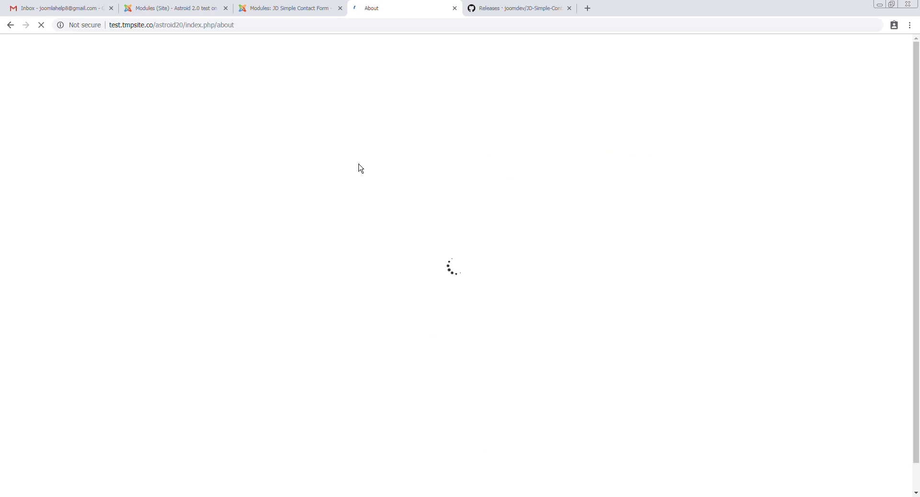
Submit the form with last name 'kk', note 'test' and terms accepted, then check the redirect address
left_click(258, 263)
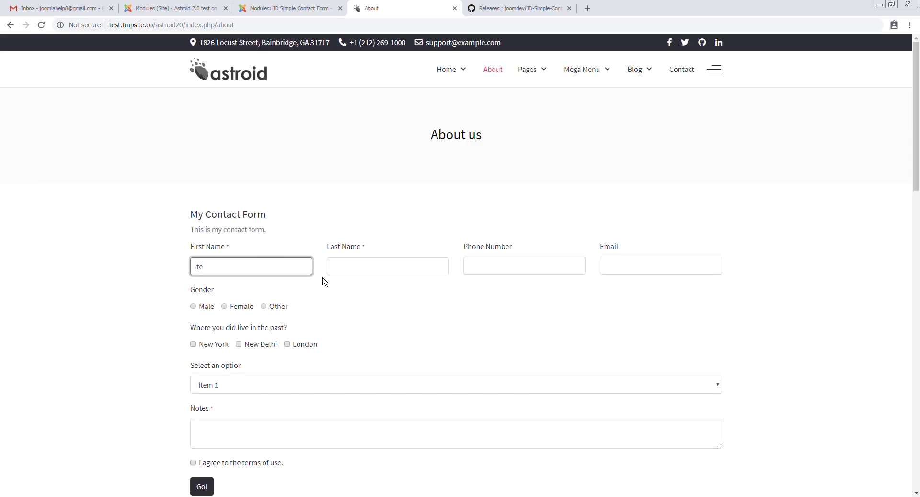
key("Tab")
type("kk")
key("Tab")
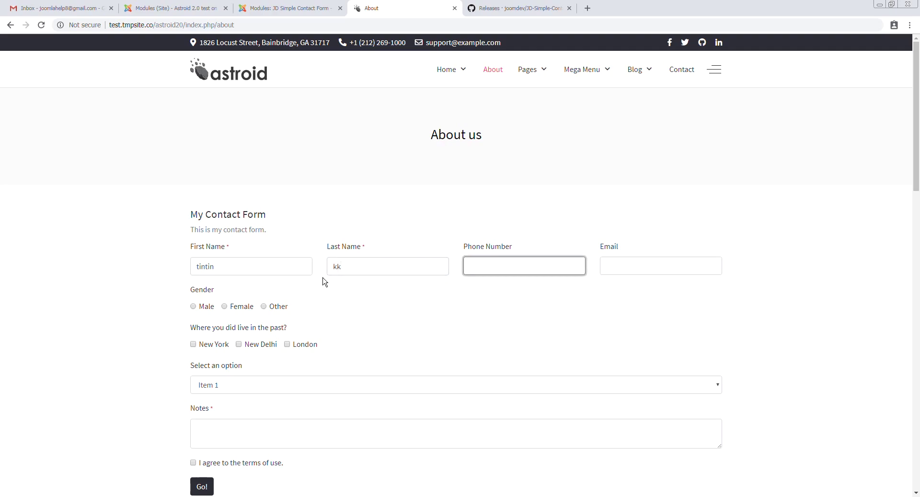
left_click(252, 438)
type("test")
left_click(193, 462)
left_click(203, 487)
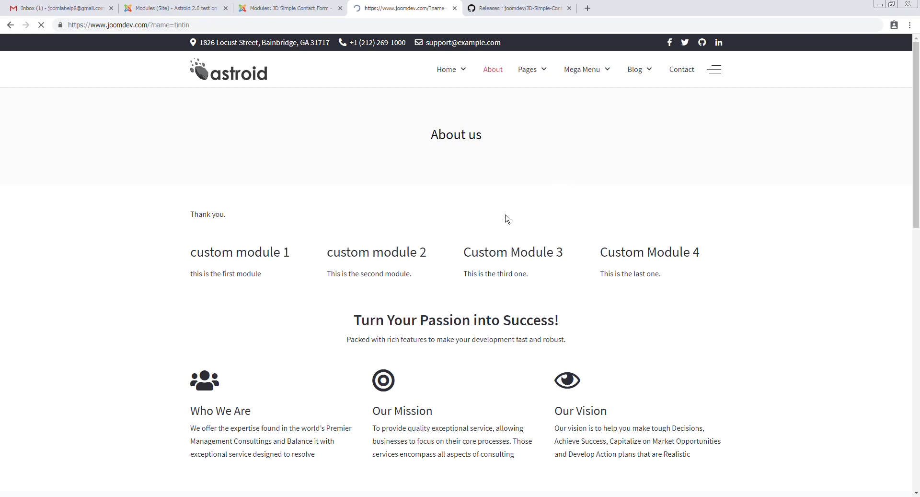
left_click_drag(84, 25, 194, 27)
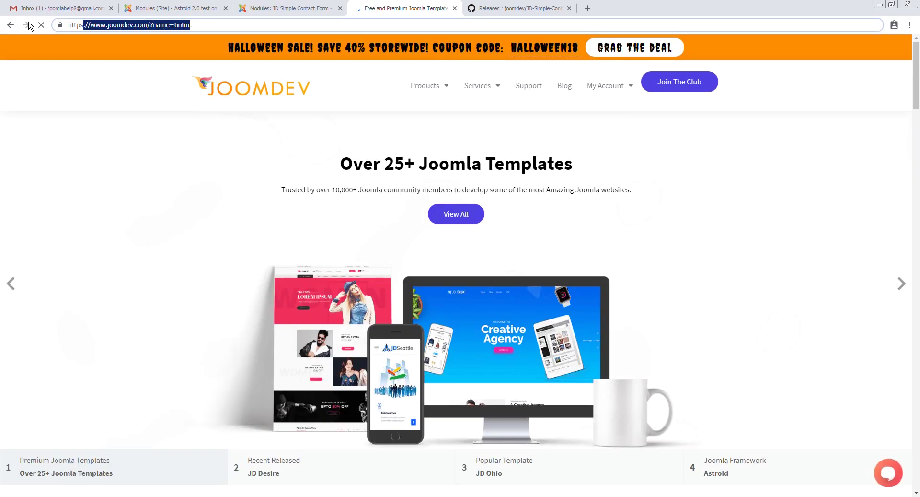
Go back from the redirect page and delete the submission email in Gmail
left_click(10, 24)
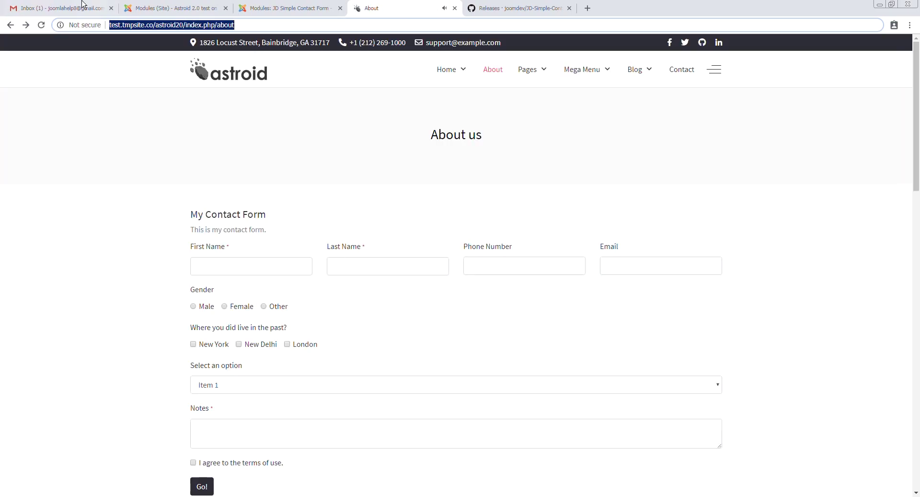
left_click(60, 8)
left_click(242, 124)
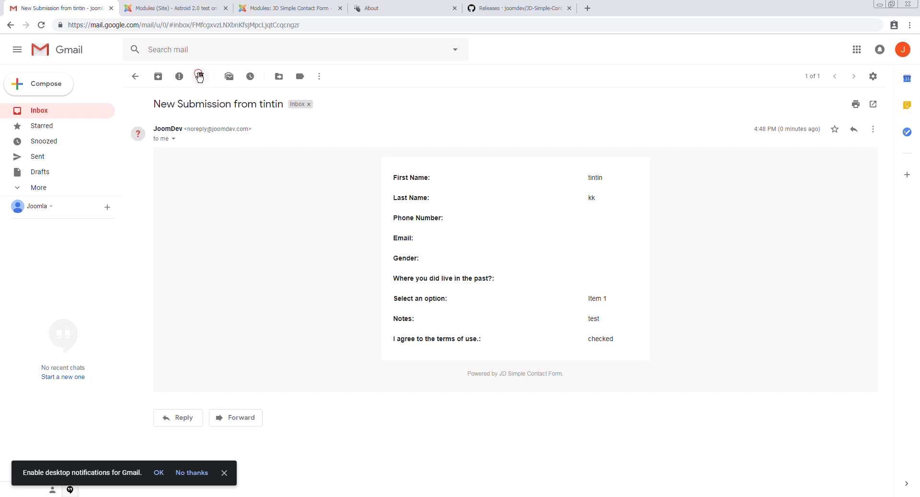
left_click(199, 74)
Revisit the deleted email's First Name label, then return to the module settings
left_click(372, 8)
scroll(325, 268, "down", 5)
scroll(324, 268, "up", 5)
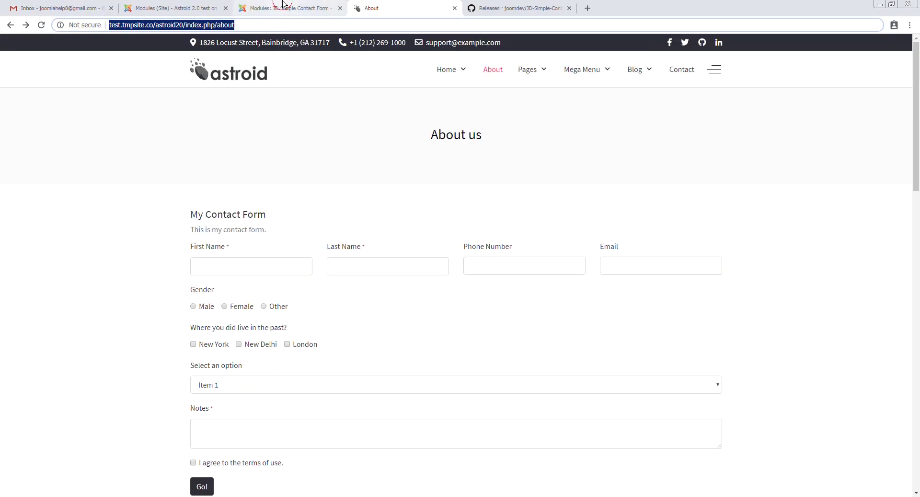
left_click(84, 5)
left_click(15, 27)
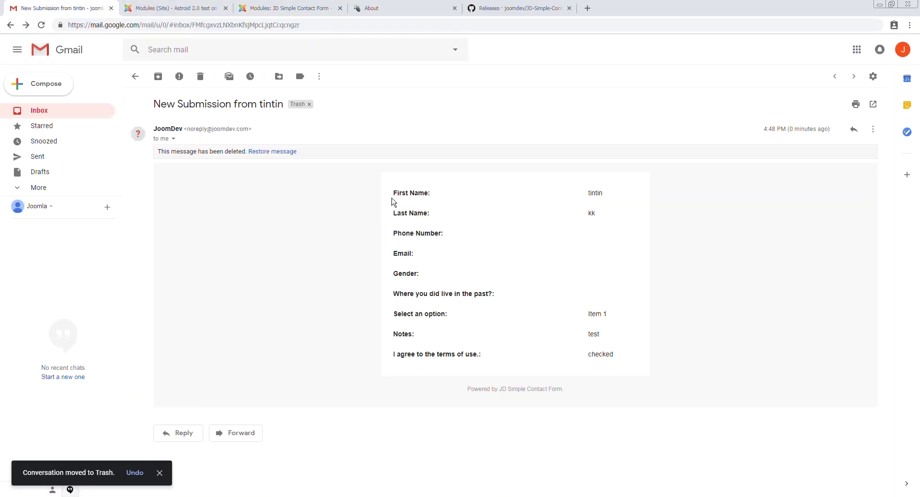
left_click_drag(392, 196, 451, 200)
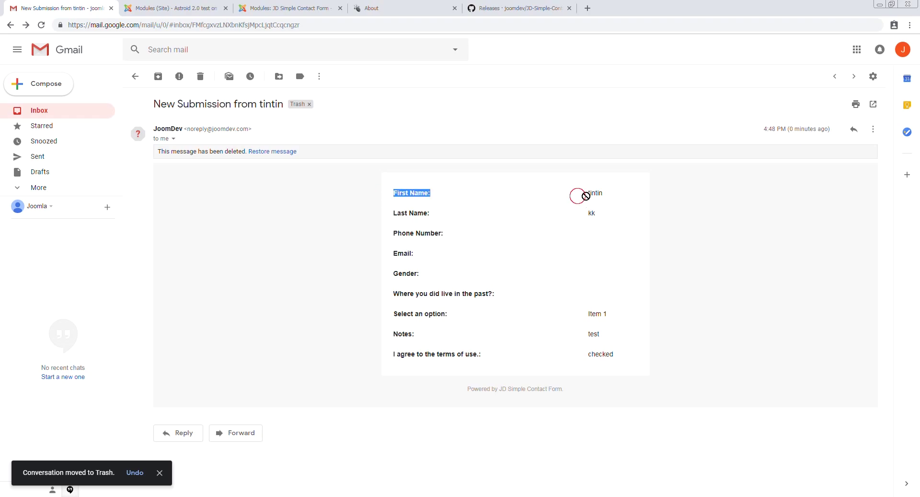
left_click(323, 9)
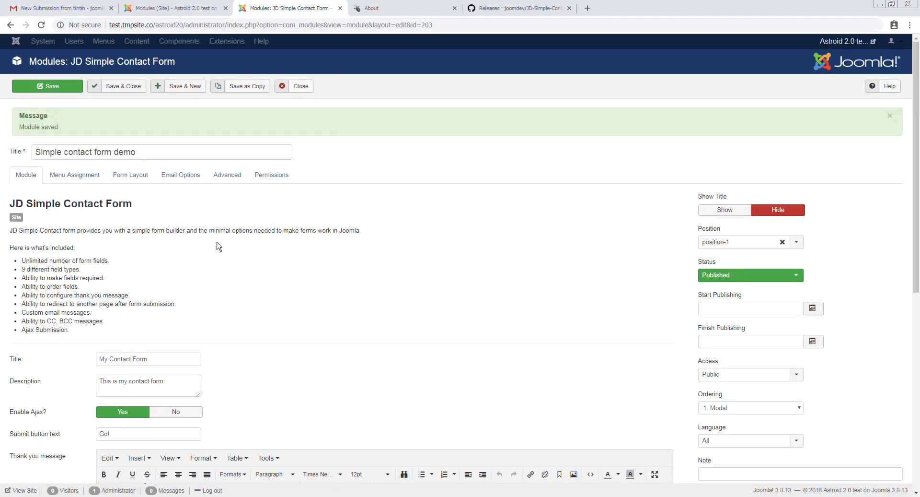
Set the module's Email Template option to Custom
left_click(226, 176)
left_click(181, 175)
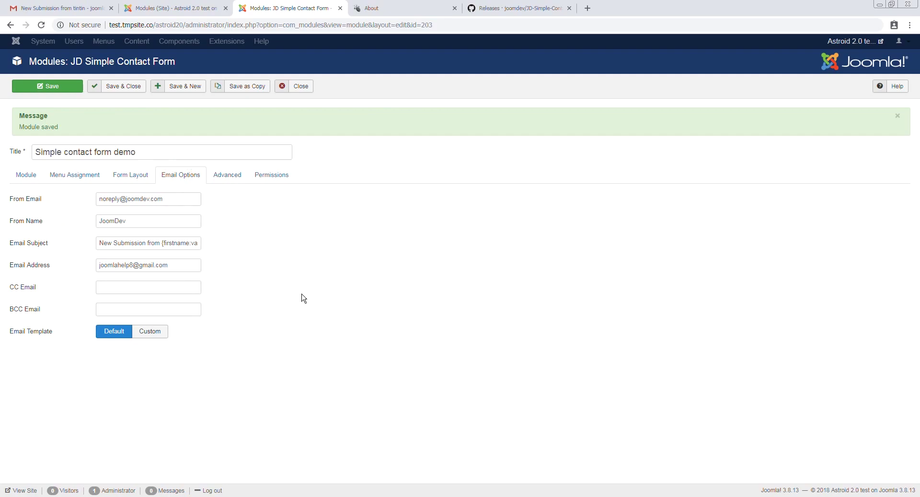
mouse_move(39, 338)
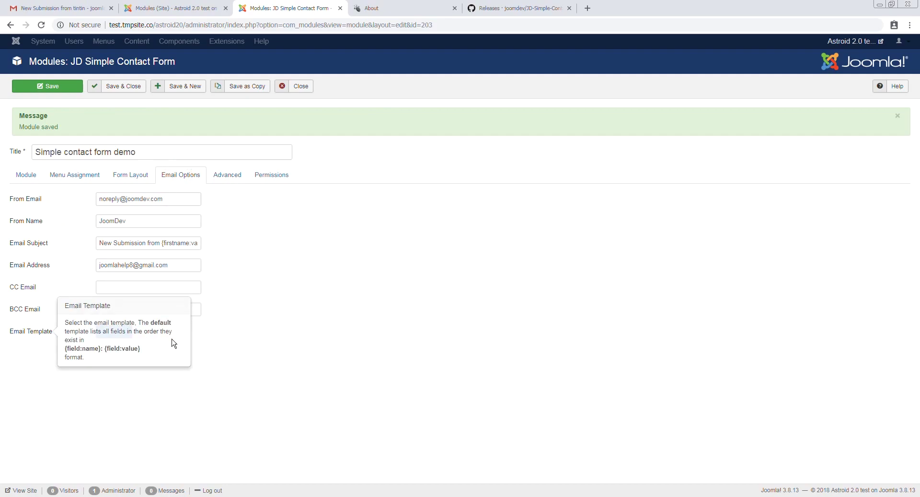
left_click(146, 331)
Write {firstname:name} {firstname:value} into the custom email template editor
scroll(246, 411, "down", 4)
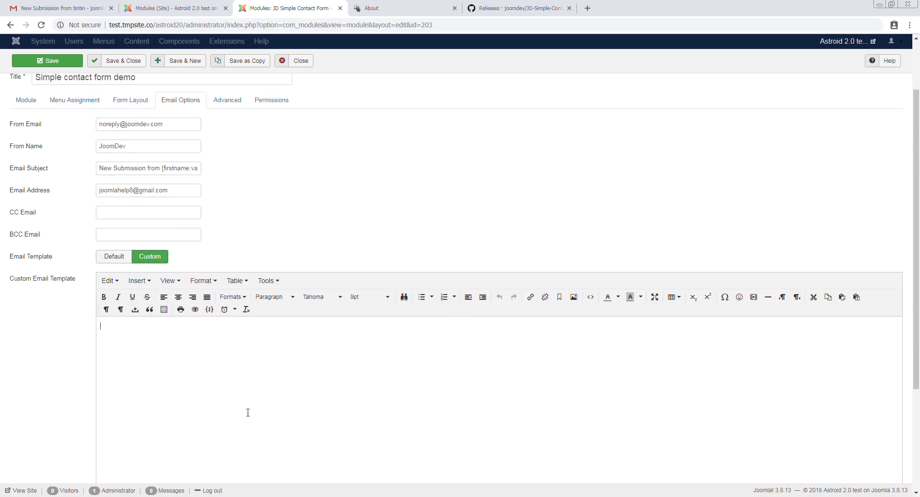
type("{firstname:value}}")
key("ctrl+z")
key("BackSpace")
key("ctrl+v")
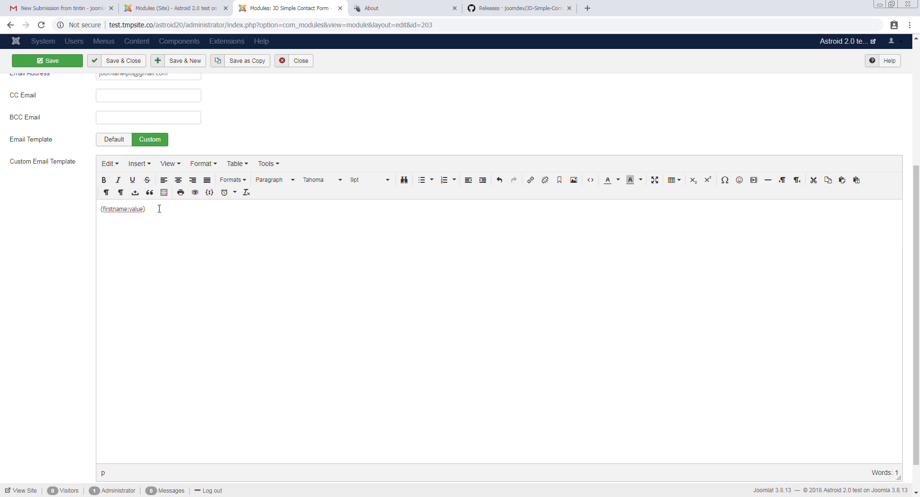
triple_click(138, 209)
key("ctrl+c")
left_click(473, 237)
key("BackSpace")
key("BackSpace")
key("BackSpace")
key("BackSpace")
key("BackSpace")
type("name")
key("End")
key("ctrl+v")
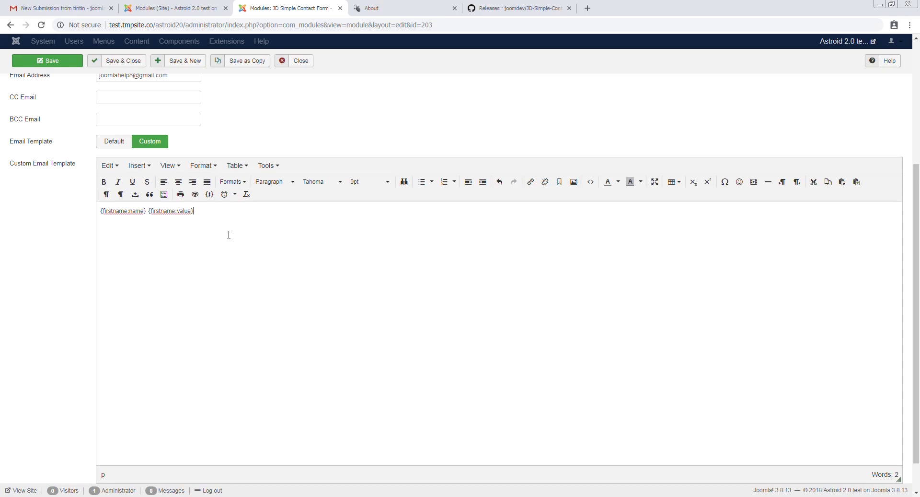
Check the firstname and lastname field names in the form's field settings
scroll(193, 328, "up", 2)
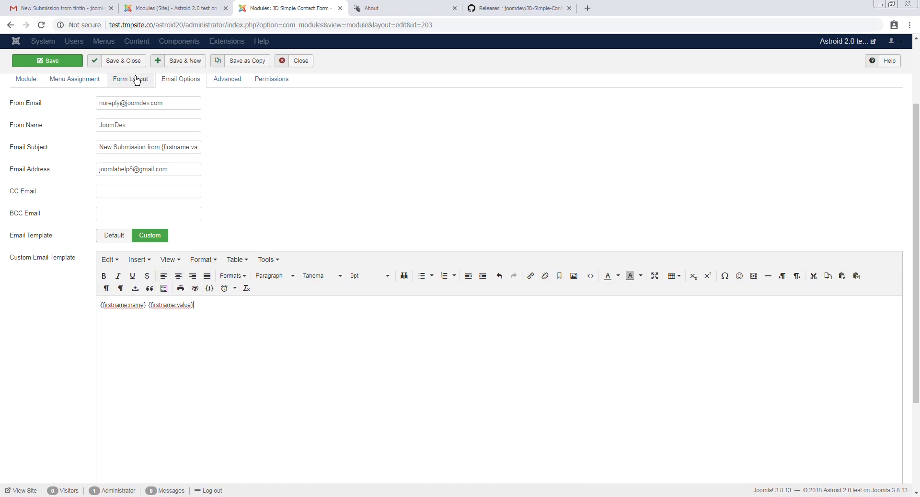
left_click(135, 79)
scroll(119, 298, "down", 1)
scroll(118, 298, "down", 1)
scroll(185, 285, "up", 1)
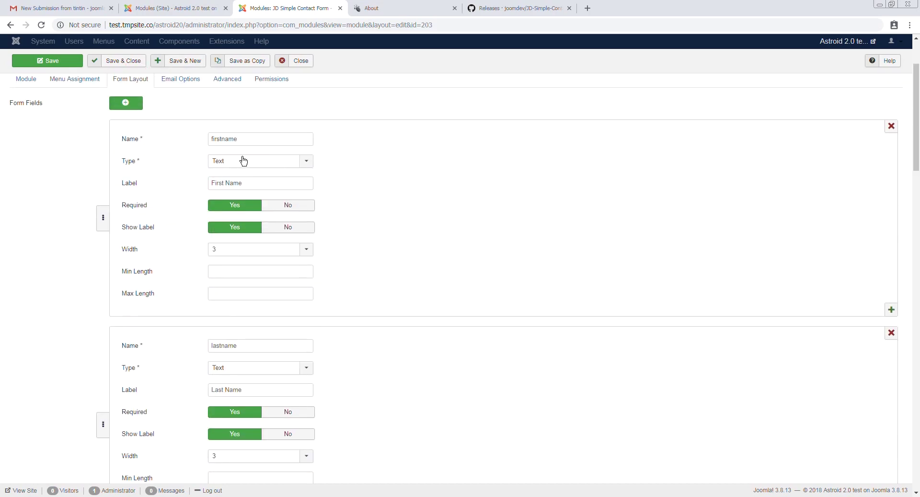
double_click(247, 137)
double_click(245, 345)
left_click(175, 80)
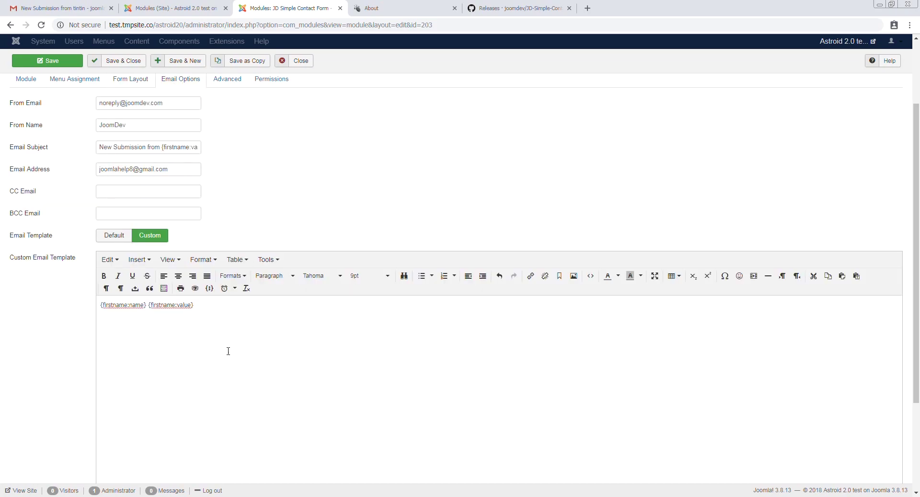
Review the template and email subject, then save the module with Ctrl+S
left_click_drag(247, 317, 114, 304)
left_click_drag(158, 149, 190, 149)
left_click(189, 312)
key("ctrl+s")
Review the thank-you message and redirect URL, save again, and reopen the email settings
left_click(26, 174)
scroll(231, 316, "down", 4)
left_click(241, 322)
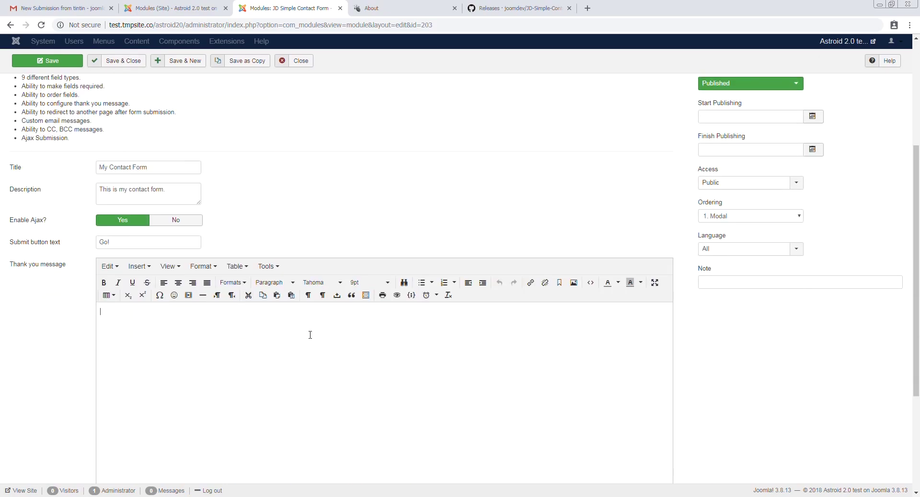
scroll(309, 334, "down", 4)
left_click_drag(169, 448, 257, 458)
key("ctrl+c")
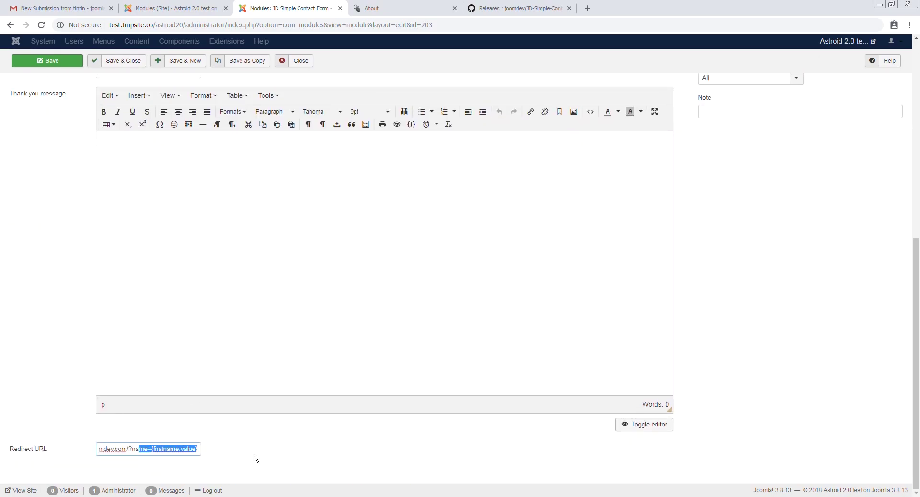
left_click(49, 60)
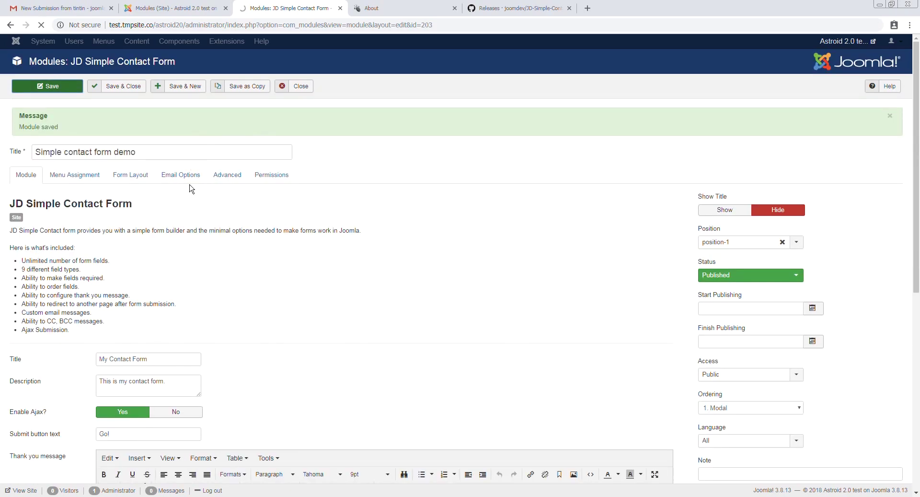
left_click(181, 172)
scroll(175, 220, "down", 5)
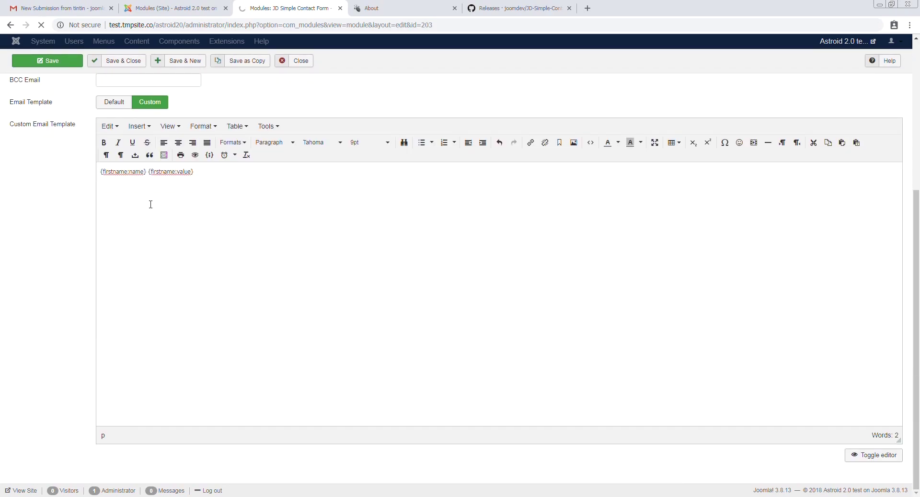
left_click(52, 8)
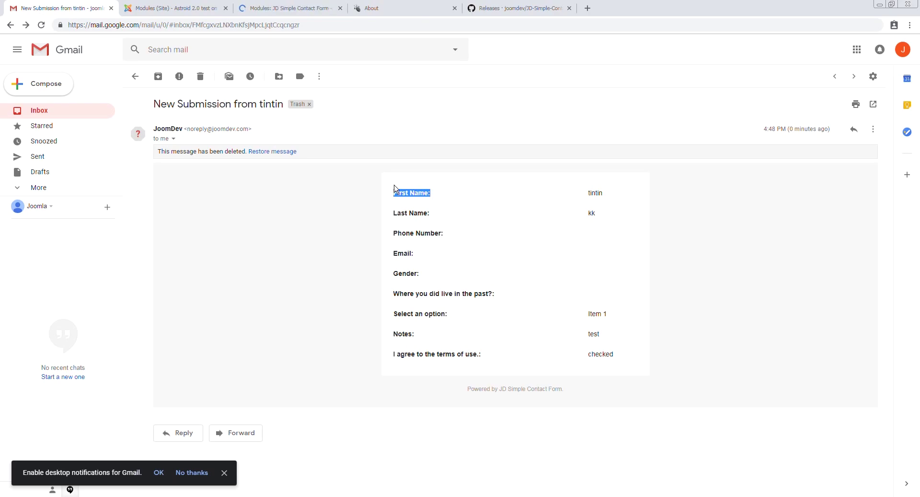
Delete the old submission email and go to the site's About page
left_click(201, 76)
left_click(288, 9)
left_click(391, 6)
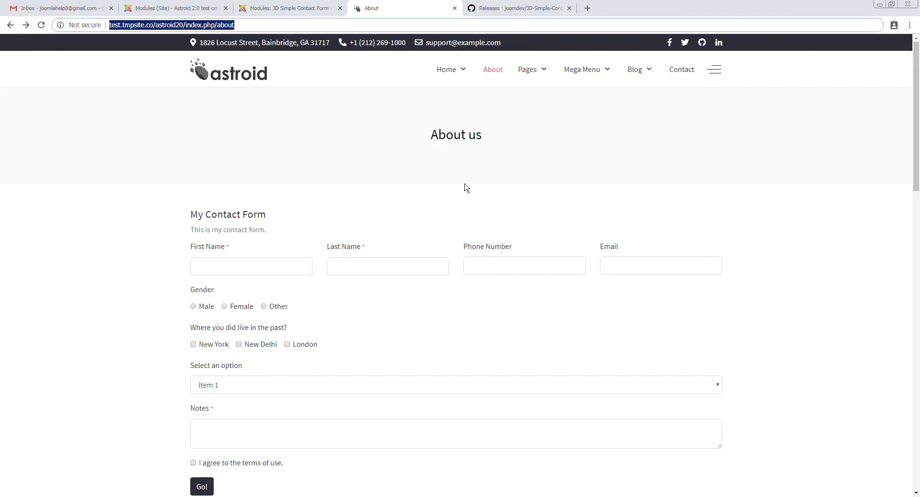
Submit the form with names 'te'/'test', gender Other, New Delhi, note 'test' and terms accepted
left_click(239, 266)
type("test")
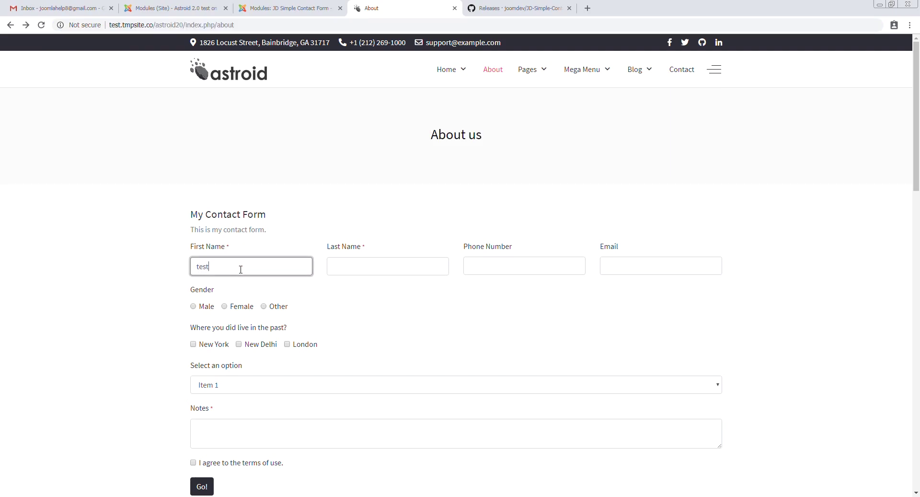
left_click(387, 268)
type("test")
left_click(264, 306)
left_click(239, 344)
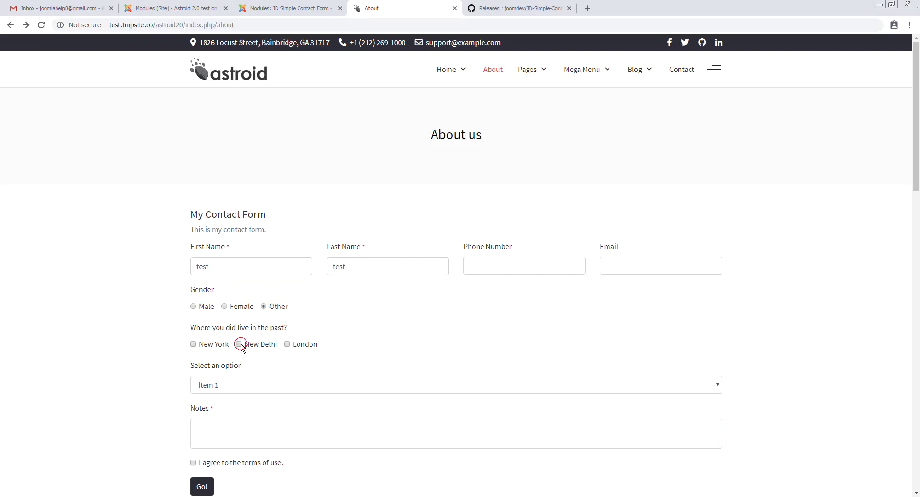
left_click(230, 433)
type("test")
left_click(193, 463)
left_click(209, 493)
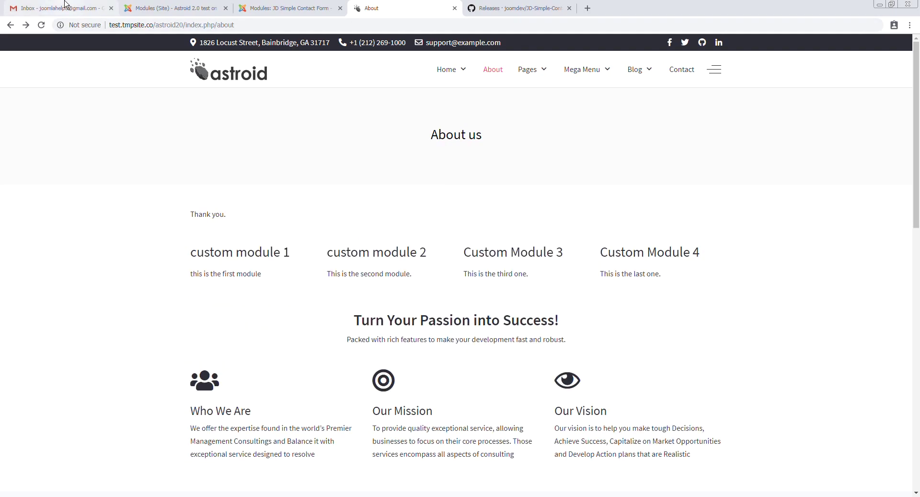
left_click(66, 6)
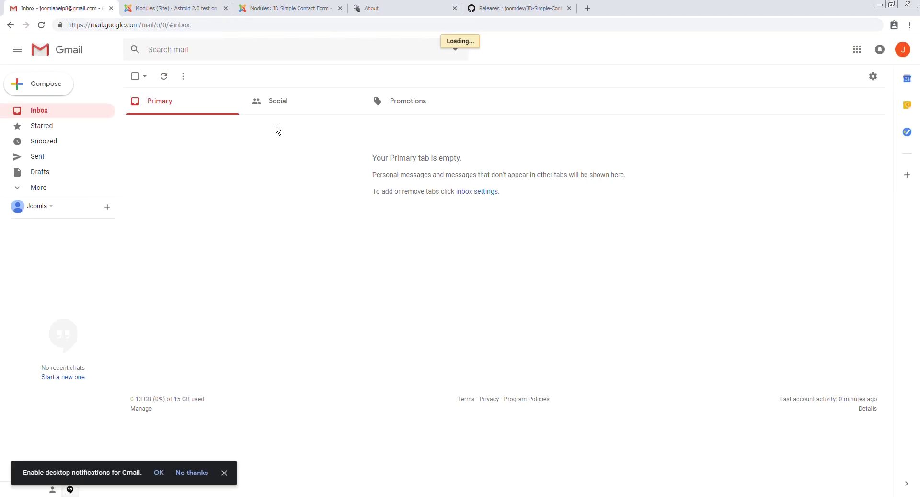
Open the 'New Submission from test' email and note the unresolved {firstname:name} before 'test'
left_click(252, 124)
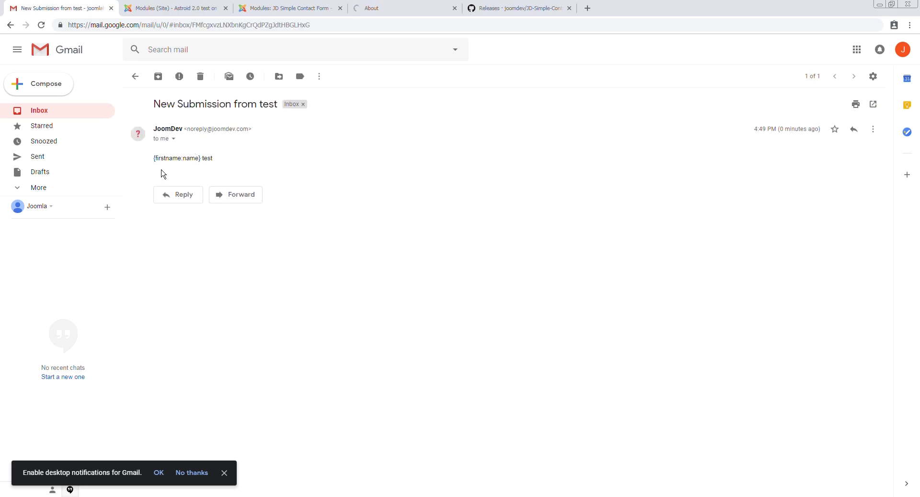
left_click_drag(185, 158, 186, 159)
left_click(195, 159)
left_click(192, 161)
left_click(160, 159)
left_click(205, 159)
left_click(181, 9)
left_click(263, 5)
scroll(145, 340, "down", 3)
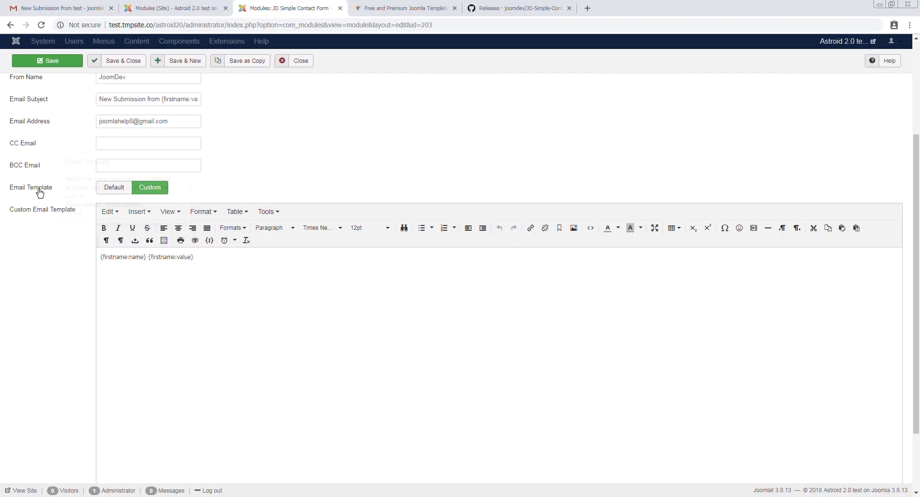
Change {firstname:name} to {firstname:label} in the custom email template and save the module
mouse_move(40, 193)
left_click(136, 258)
double_click(136, 258)
left_click(144, 257)
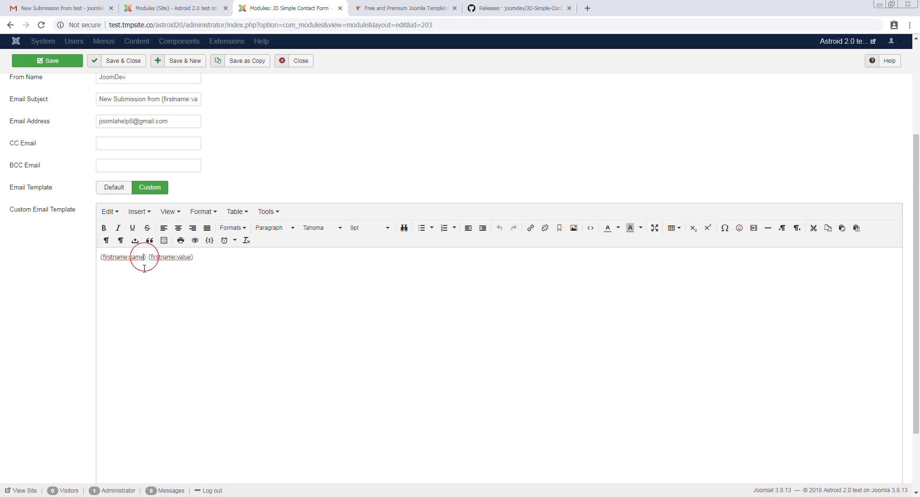
left_click_drag(143, 259, 132, 256)
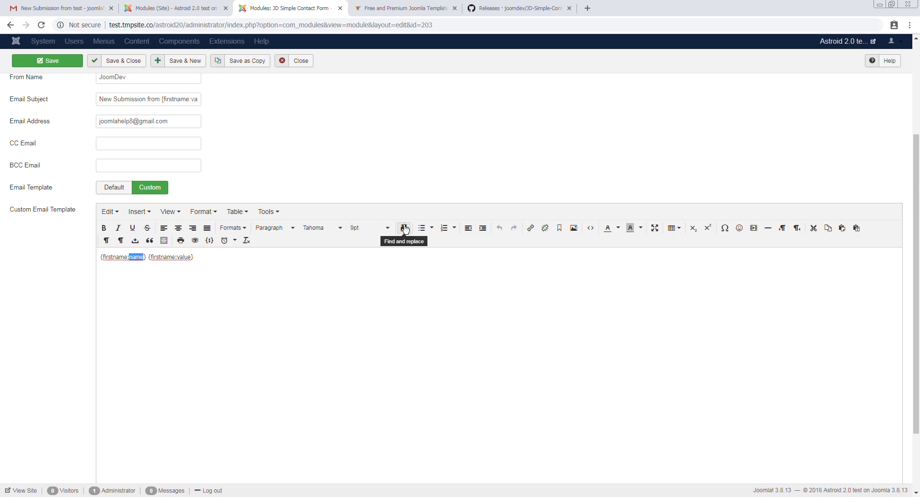
type("label")
left_click(43, 60)
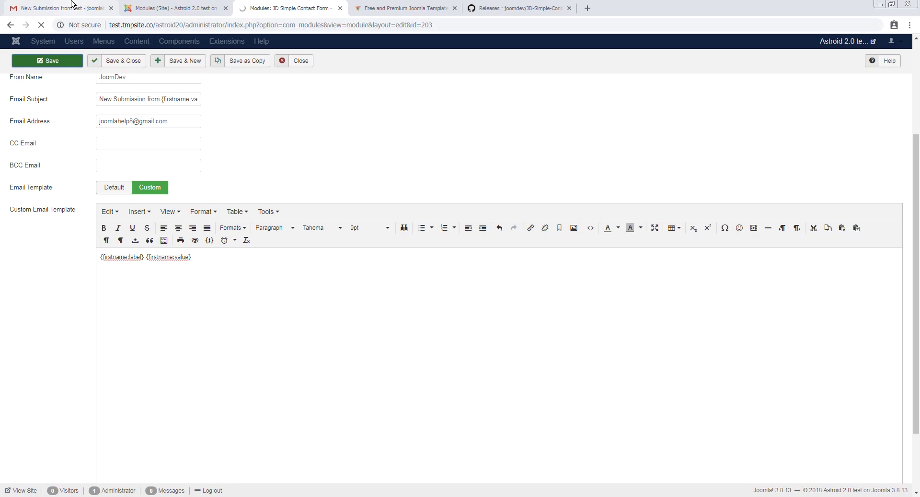
Cycle through the open browser tabs and come back to the module editor
key("ctrl+Tab")
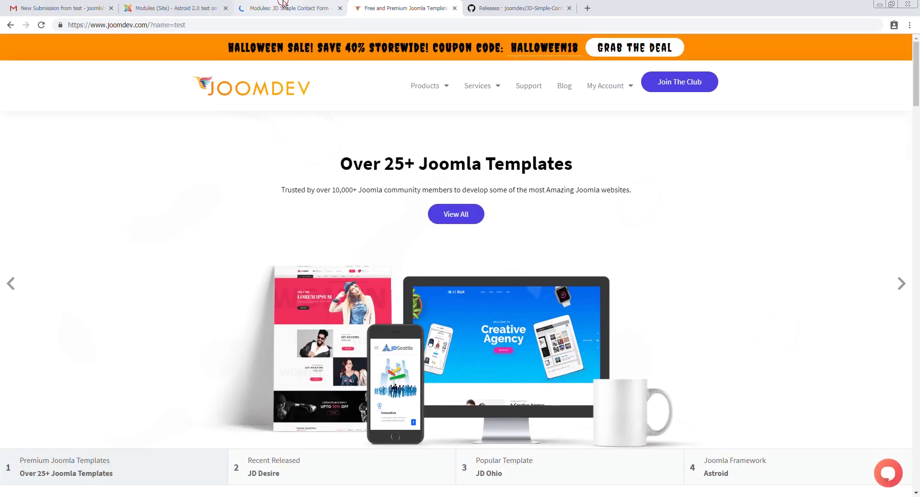
key("ctrl+shift+Tab")
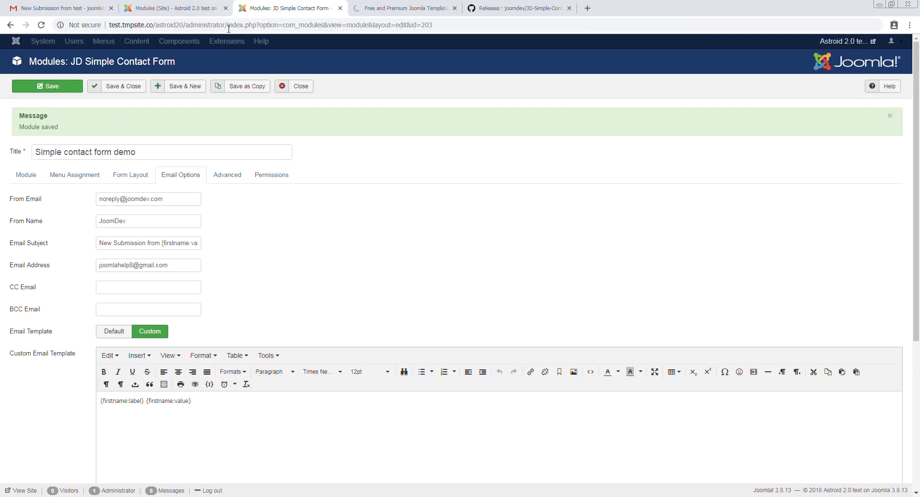
key("ctrl+shift+Tab")
key("ctrl+Tab")
Empty the module's Redirect URL field
left_click(26, 176)
scroll(208, 407, "down", 8)
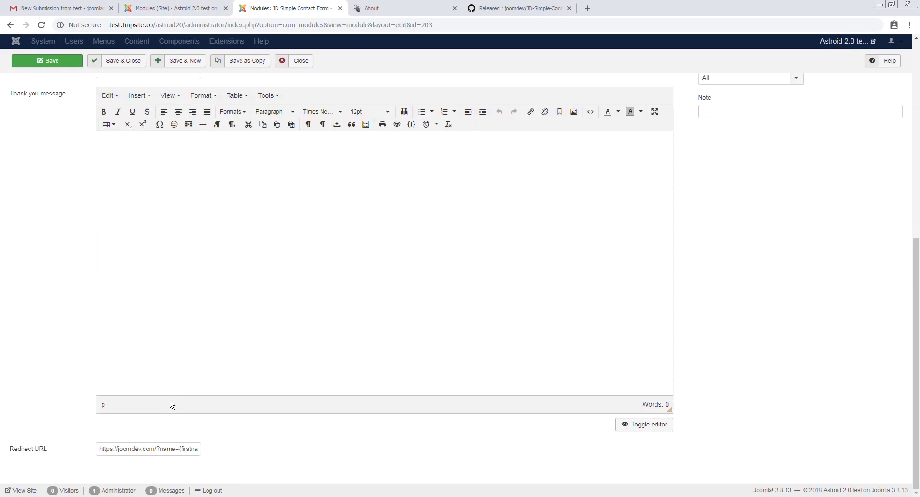
triple_click(180, 448)
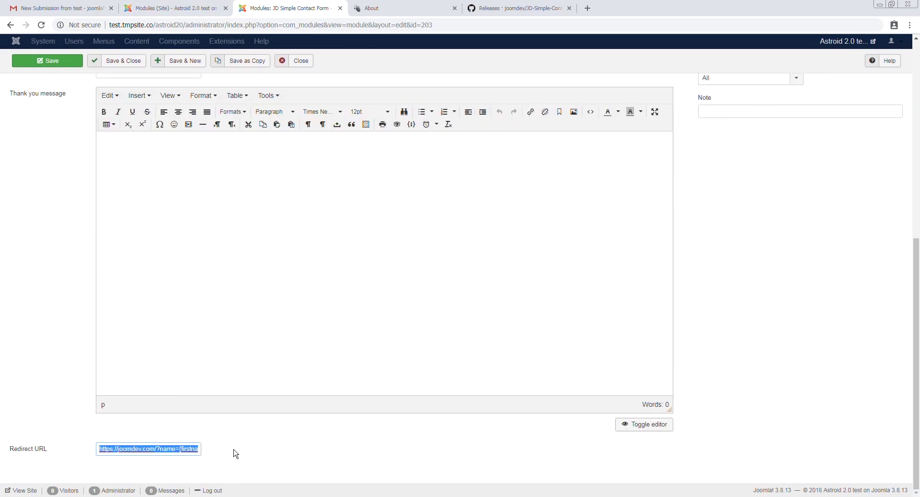
left_click(180, 448)
key("shift+End")
key("Delete")
triple_click(199, 450)
key("Delete")
Set the thank-you message to 'Thank you {firstname:value}.' and save the module
left_click(262, 242)
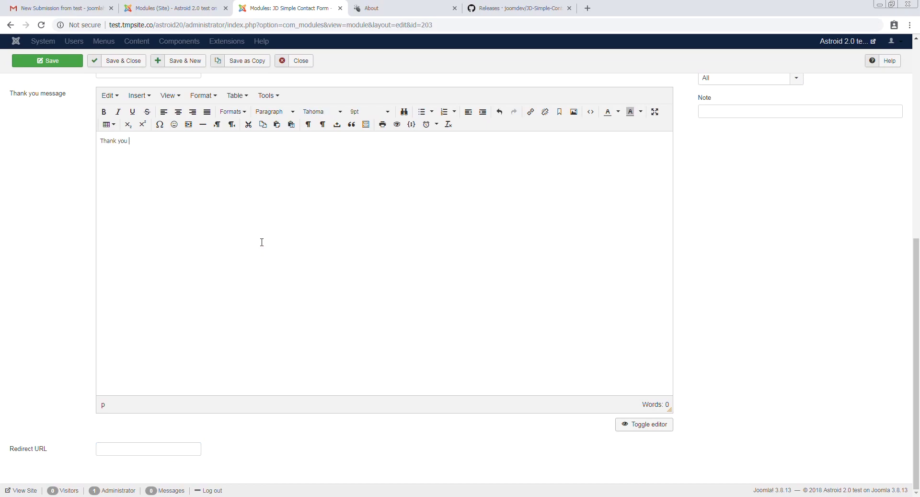
type("Thank you")
key("ctrl+v")
left_click(69, 66)
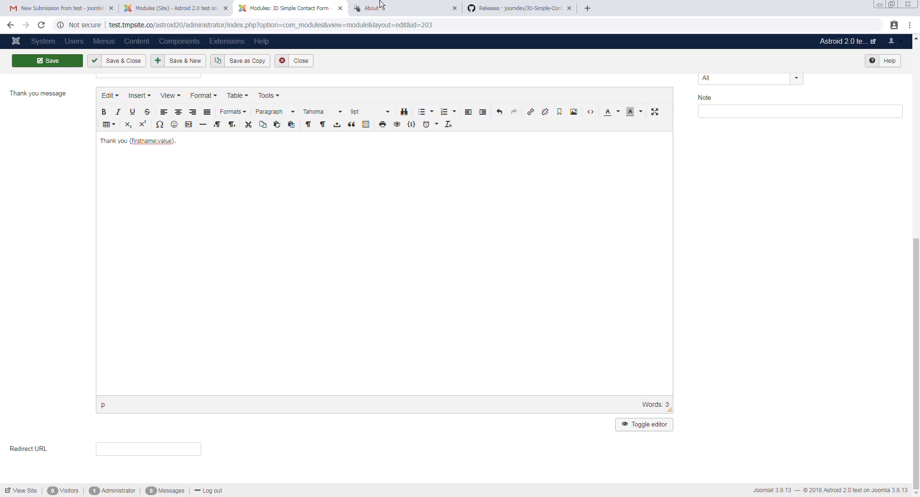
Reload the site's About page
left_click(382, 6)
left_click(355, 24)
key("Return")
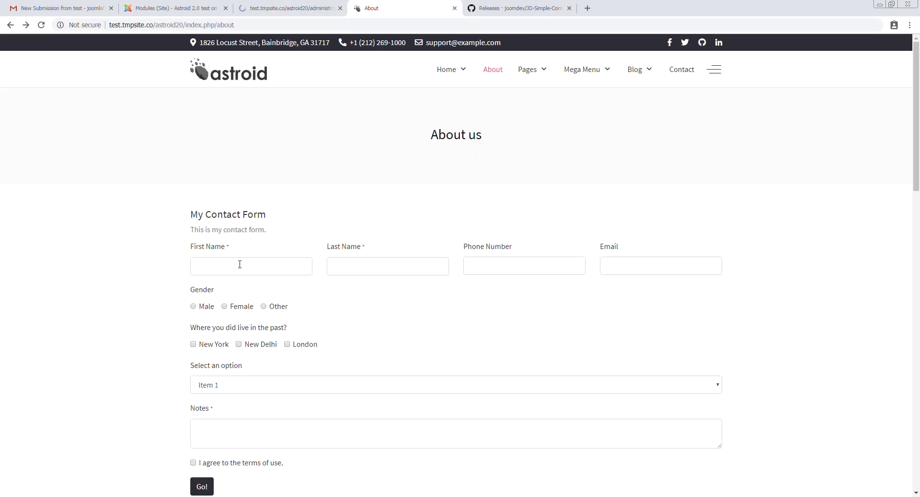
Submit the frontend contact form with a test first name, last name, Notes 'test' and the terms accepted
left_click(258, 265)
type("tes")
key("ctrl+a")
type("Tin")
key("Tab")
type("Tin")
left_click(216, 425)
type("test")
left_click(193, 462)
left_click(202, 486)
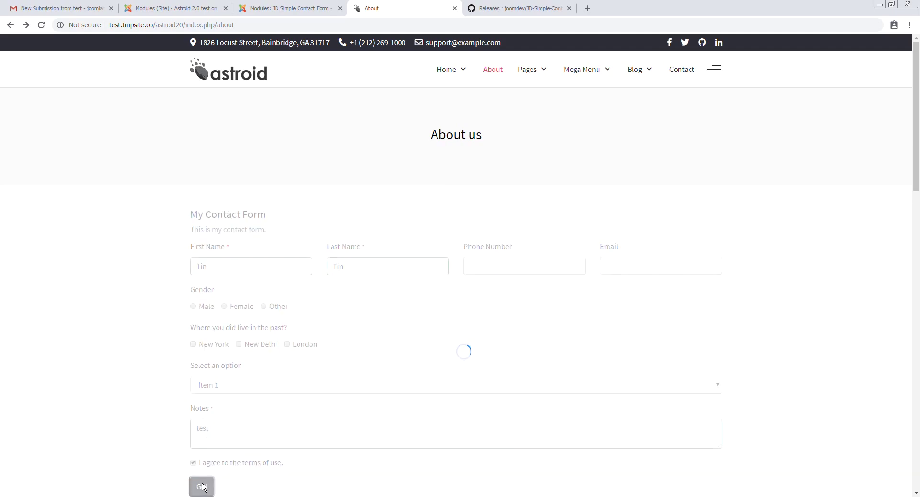
left_click_drag(286, 220, 287, 220)
In Gmail, open the new submission email and check its 'First Name' line
left_click(63, 8)
left_click(136, 76)
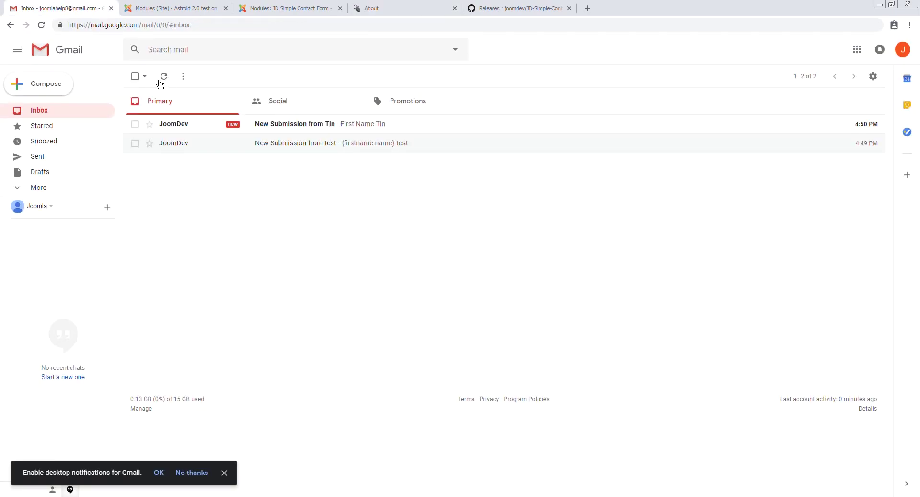
left_click(307, 124)
left_click_drag(161, 158, 194, 158)
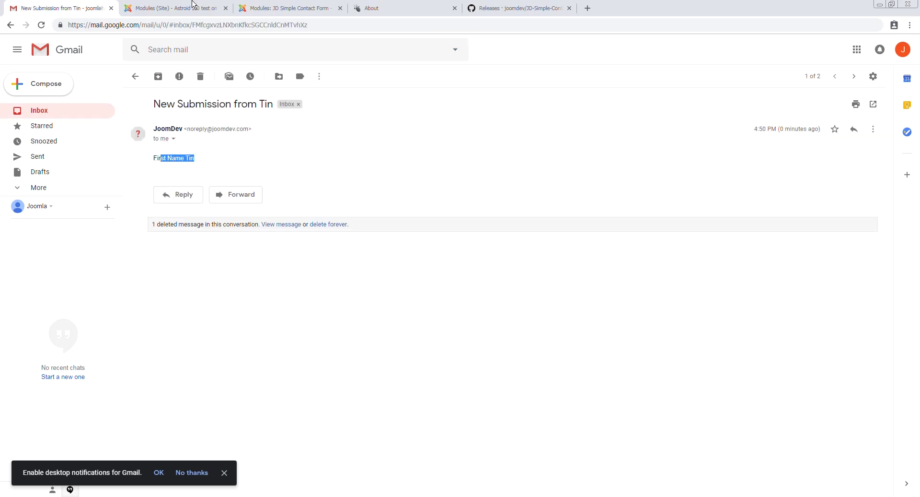
Return to the module editing page in the Joomla administrator
left_click(194, 7)
left_click(287, 8)
scroll(191, 192, "down", 5)
scroll(191, 148, "up", 2)
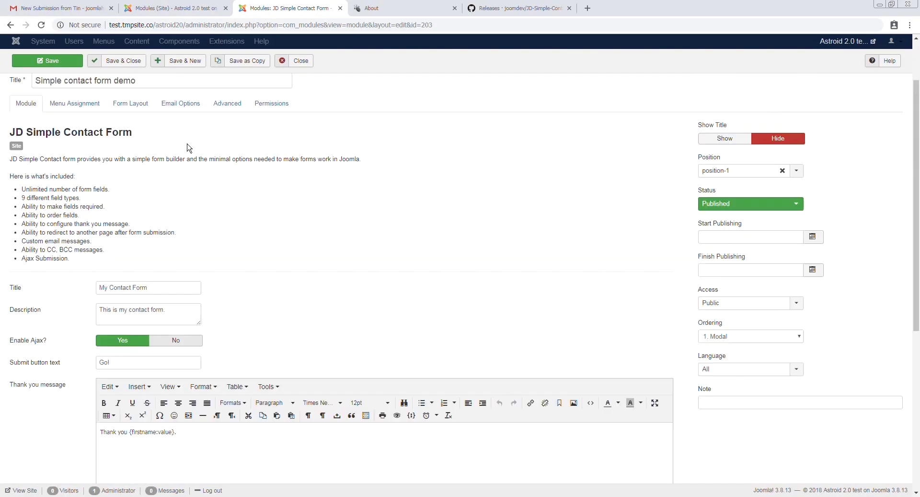
Review the {firstname:label} {firstname:value} placeholders in the Email Options template and save
scroll(191, 148, "up", 3)
left_click(190, 129)
scroll(195, 247, "down", 3)
double_click(134, 208)
double_click(177, 210)
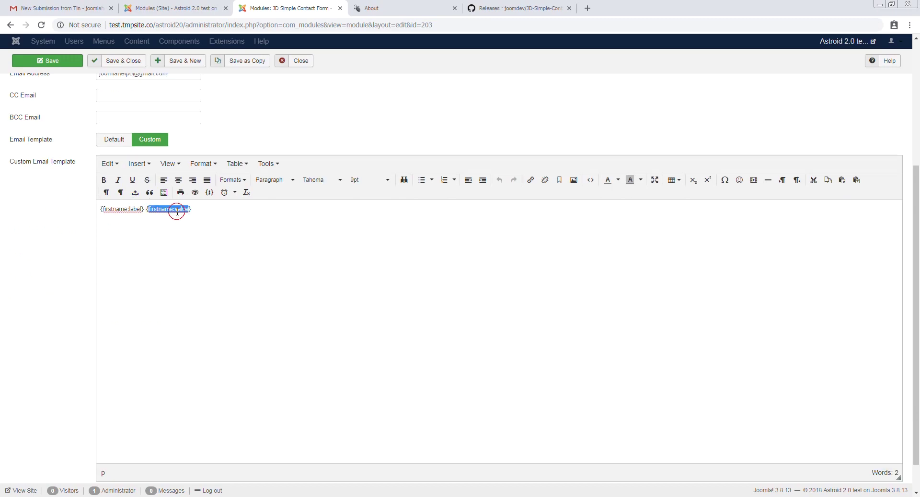
scroll(192, 252, "up", 1)
key("ctrl+s")
Look up the lastname and phone field names in the Form Layout, then save
left_click(136, 127)
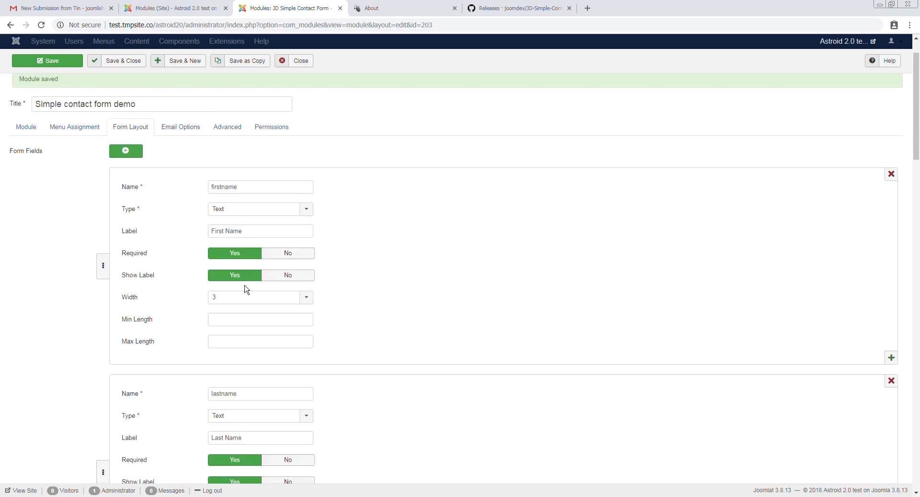
scroll(276, 283, "down", 3)
double_click(246, 249)
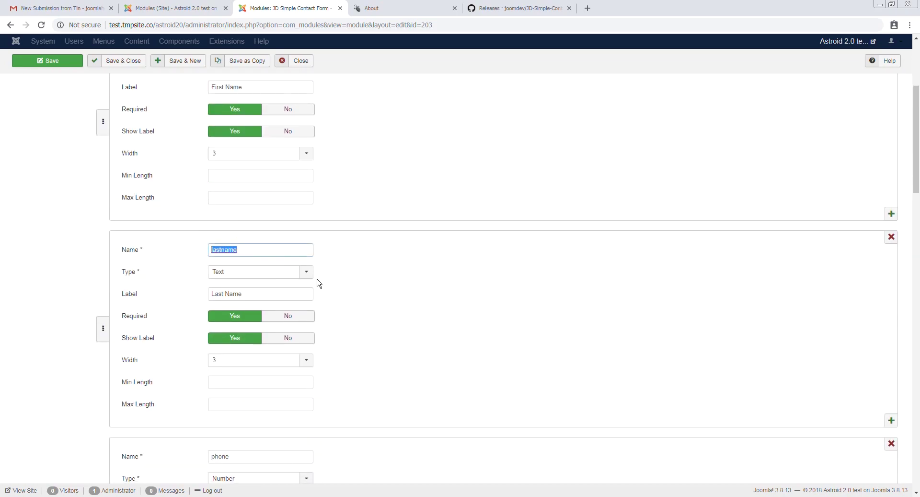
scroll(255, 366, "down", 4)
double_click(255, 264)
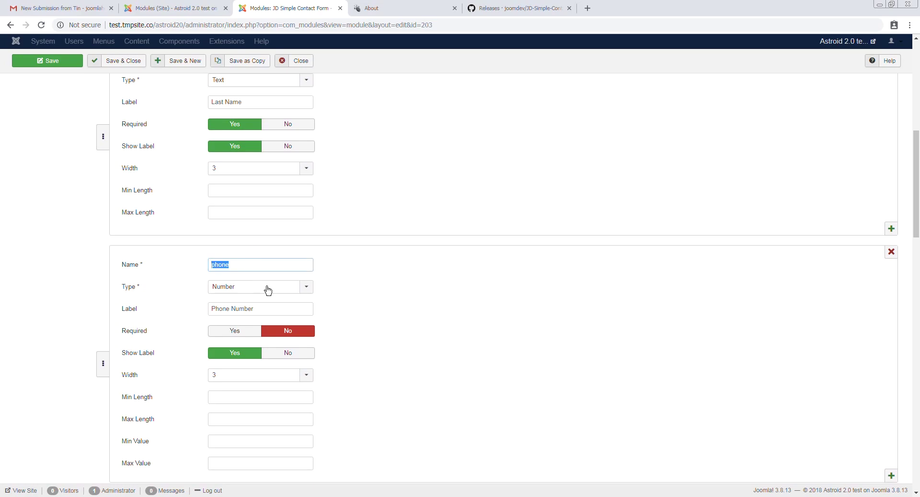
scroll(230, 246, "up", 5)
key("ctrl+s")
Append '& phone number is {phone:value}' to the custom email template, save, and go to the About page
left_click(225, 175)
left_click(196, 178)
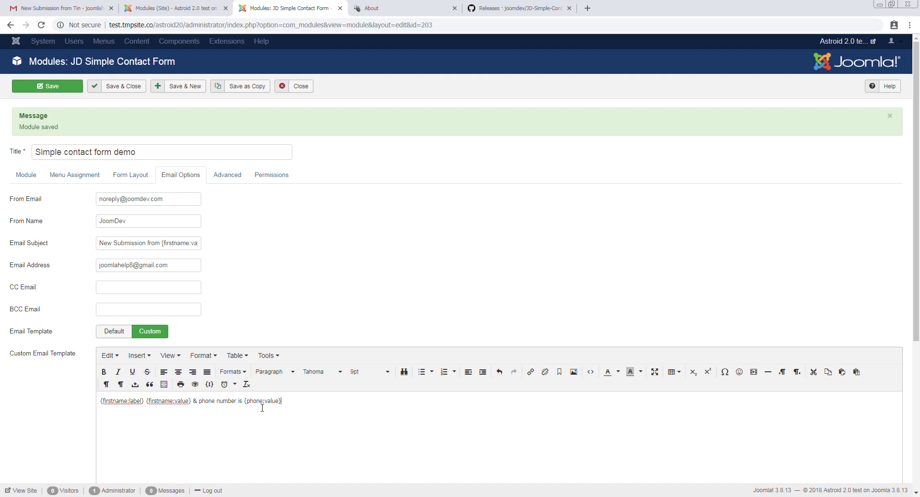
left_click(48, 86)
left_click(384, 8)
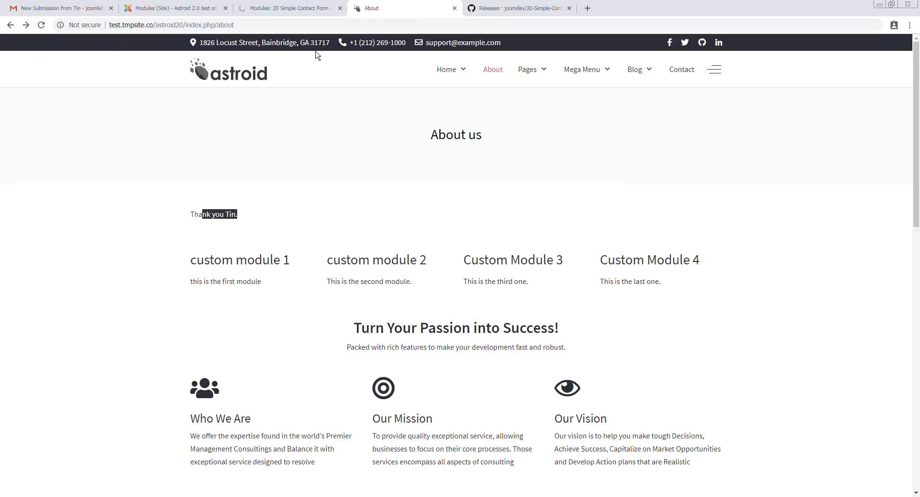
Reload the About page and submit the form with a first name, phone number, Notes 'test' and terms accepted
left_click(307, 22)
key("Return")
left_click(268, 260)
type("test")
key("ctrl+a")
type("T")
left_click(341, 266)
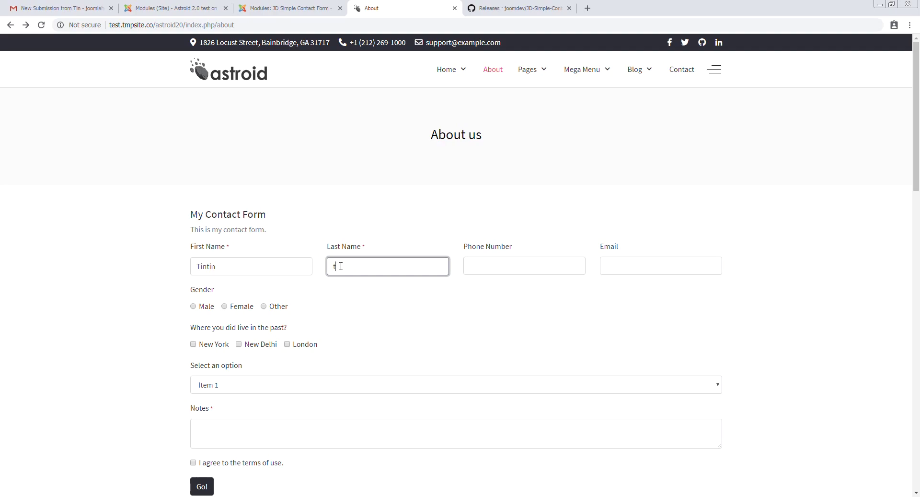
key("Tab")
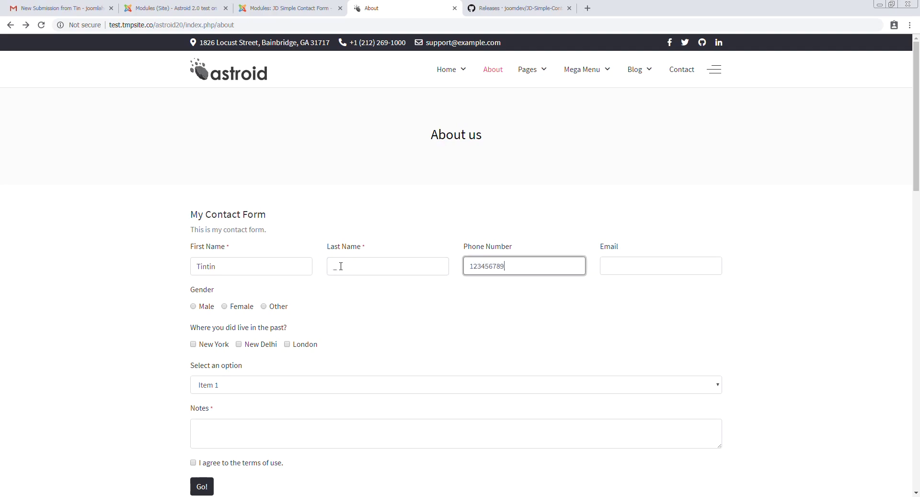
left_click(270, 434)
type("test")
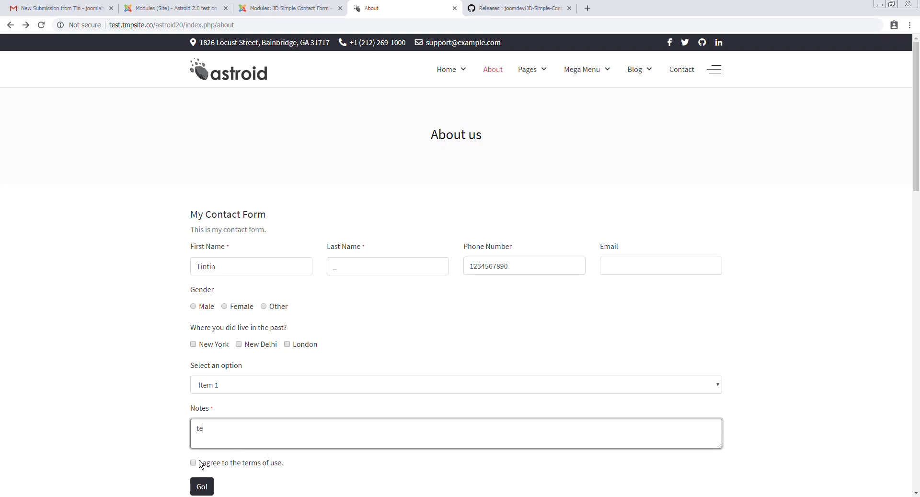
left_click(193, 462)
left_click(202, 487)
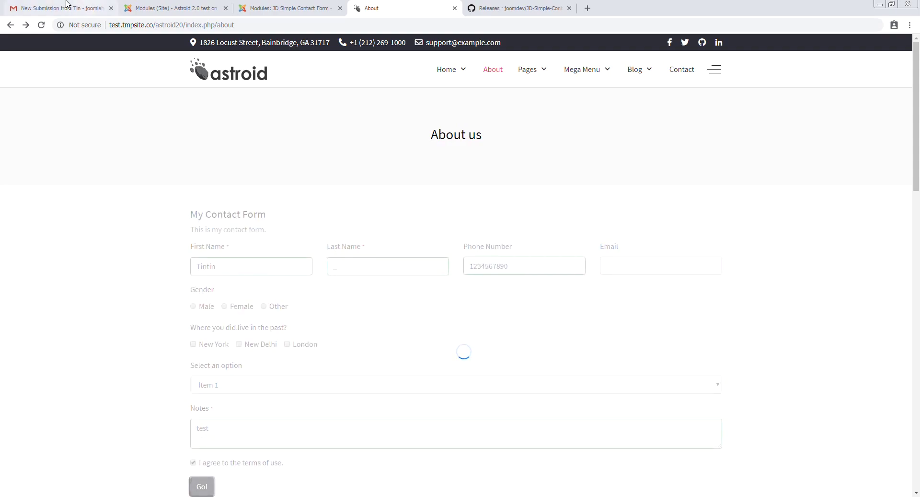
In Gmail, refresh the inbox and open the newest email showing the name and phone number
left_click(57, 8)
left_click(137, 81)
left_click(164, 76)
left_click(336, 130)
left_click_drag(167, 158, 301, 182)
left_click_drag(166, 159, 294, 159)
left_click(224, 472)
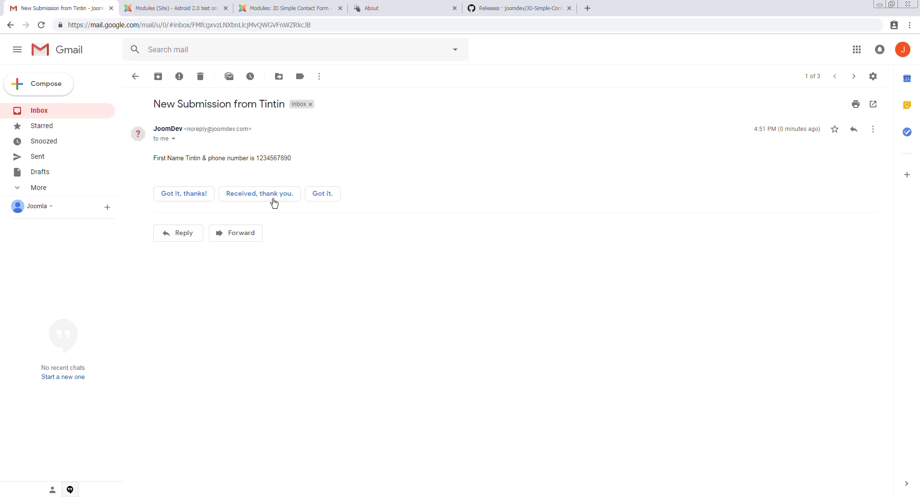
Make the custom email template line bold
left_click(288, 8)
scroll(306, 314, "down", 1)
left_click_drag(285, 305, 82, 300)
key("ctrl+b")
left_click(323, 304)
Change {phone:value} from bold to underlined italic, then save the module
left_click_drag(322, 304, 267, 305)
key("ctrl+b")
key("ctrl+u")
key("ctrl+i")
left_click(336, 299)
left_click(50, 61)
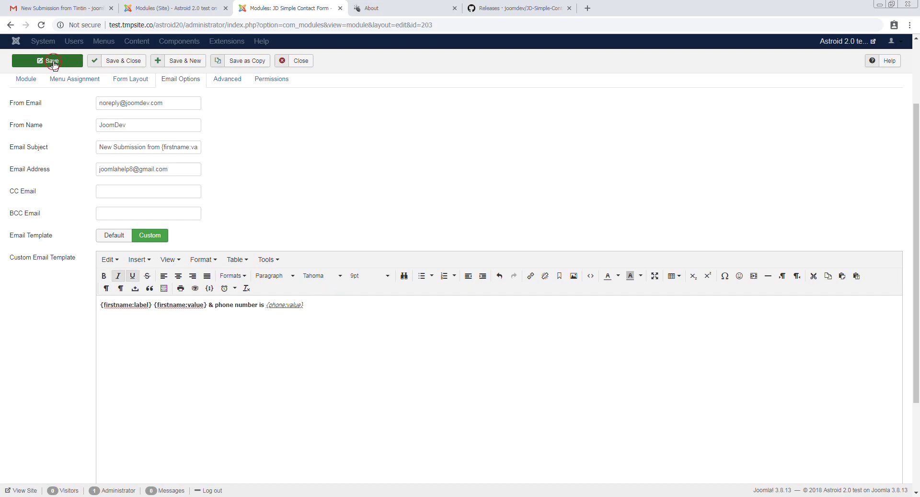